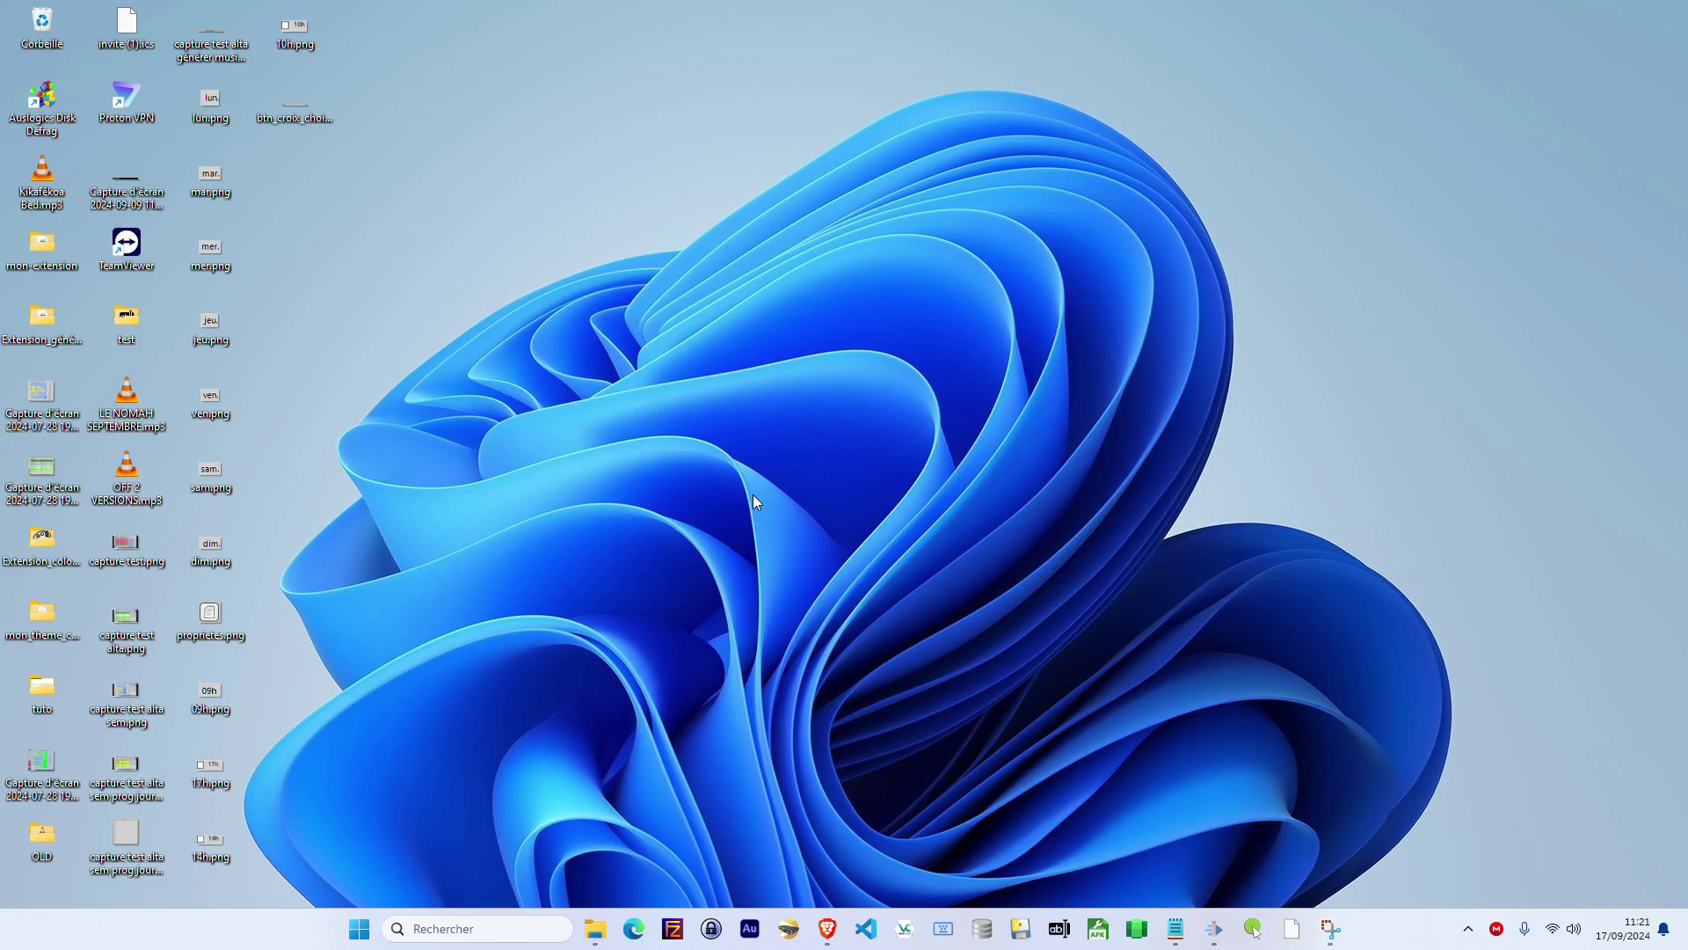
pyautogui.click(1134, 356)
pyautogui.click(852, 367)
pyautogui.click(773, 554)
pyautogui.click(1251, 478)
pyautogui.click(1415, 333)
pyautogui.click(1100, 226)
pyautogui.click(698, 253)
pyautogui.click(474, 283)
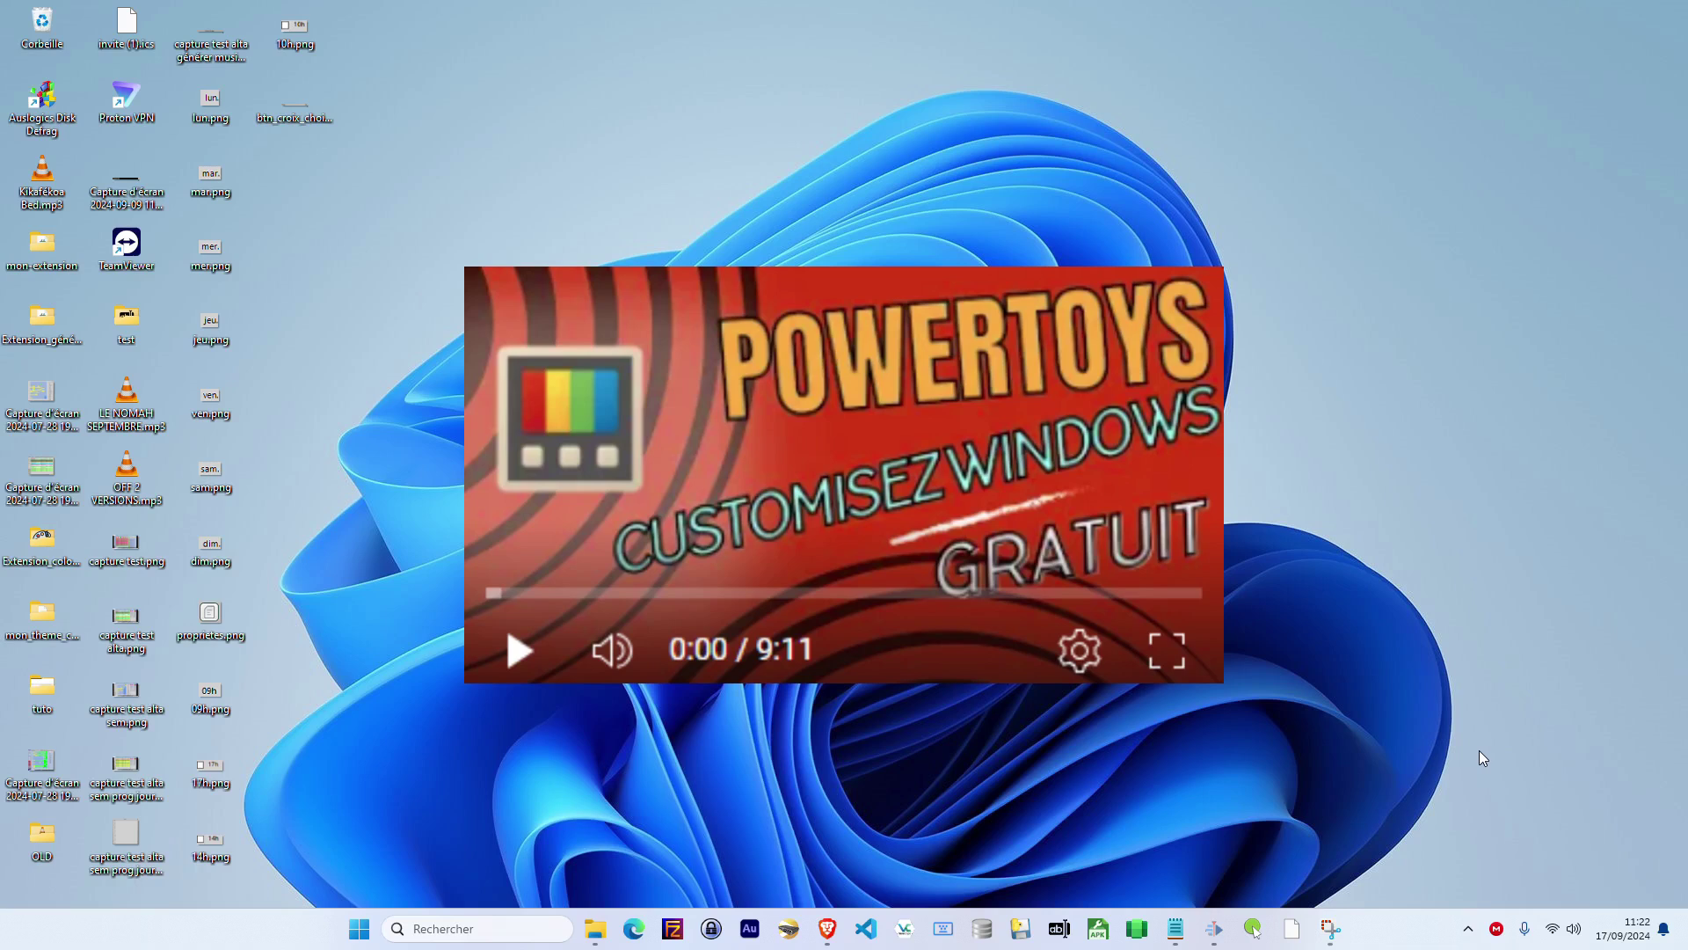
# Step: Open the settings of PowerToys from its icon among the hidden system tray icons
pyautogui.click(1469, 928)
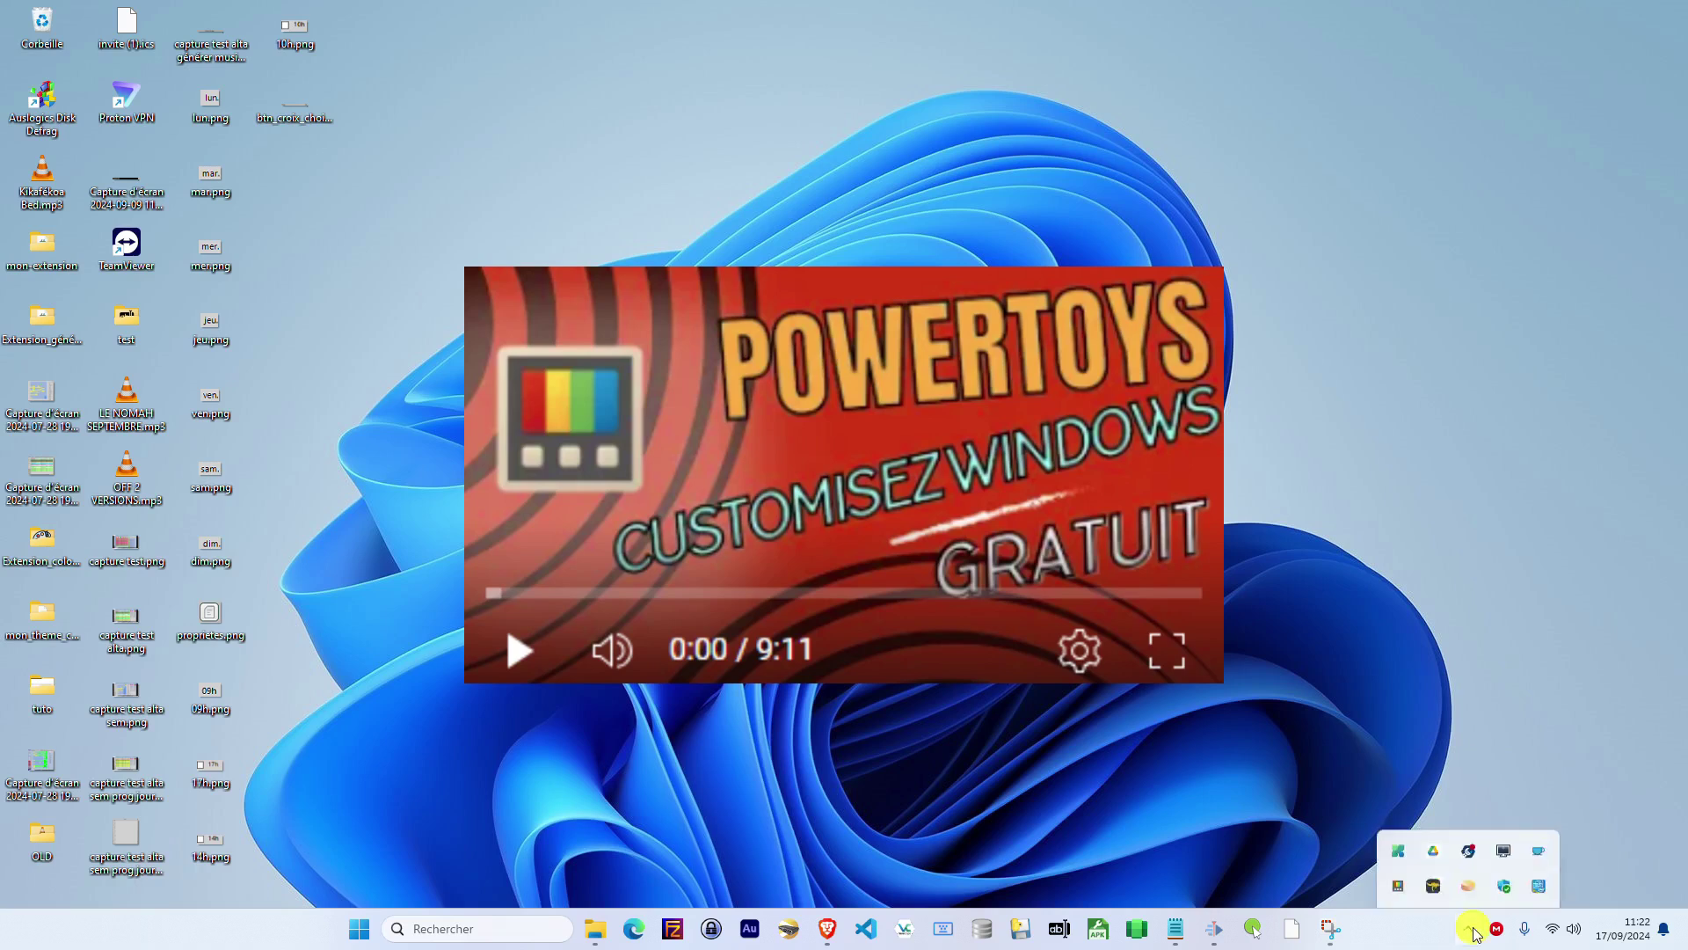
pyautogui.rightClick(1432, 838)
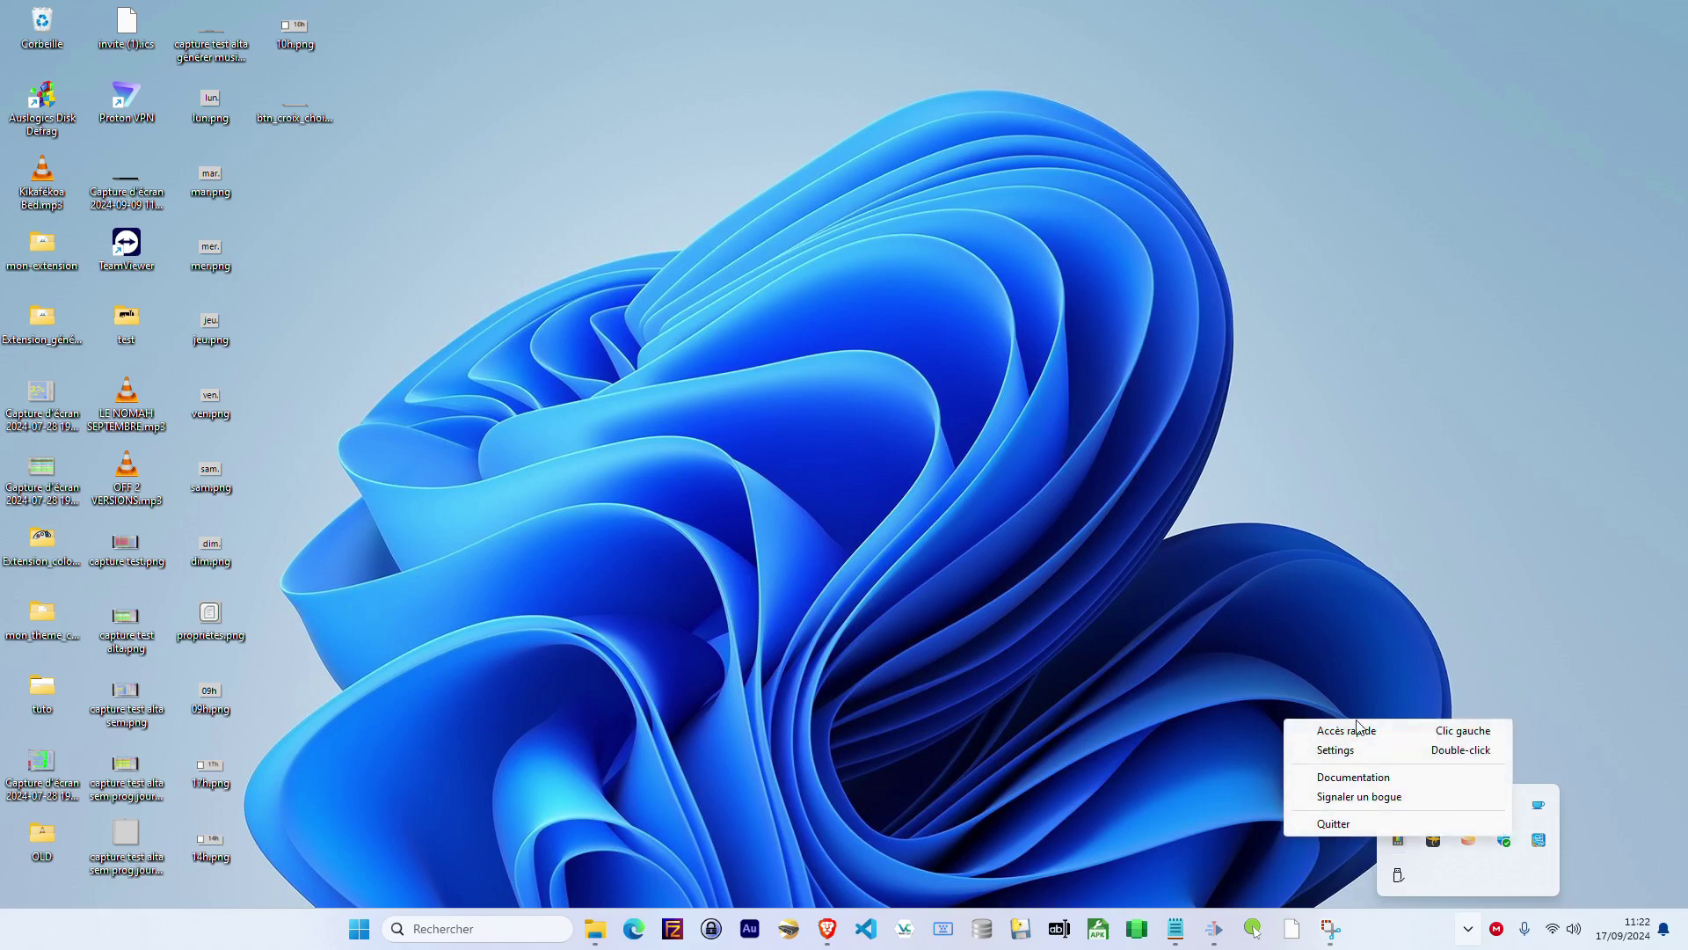
pyautogui.click(1339, 752)
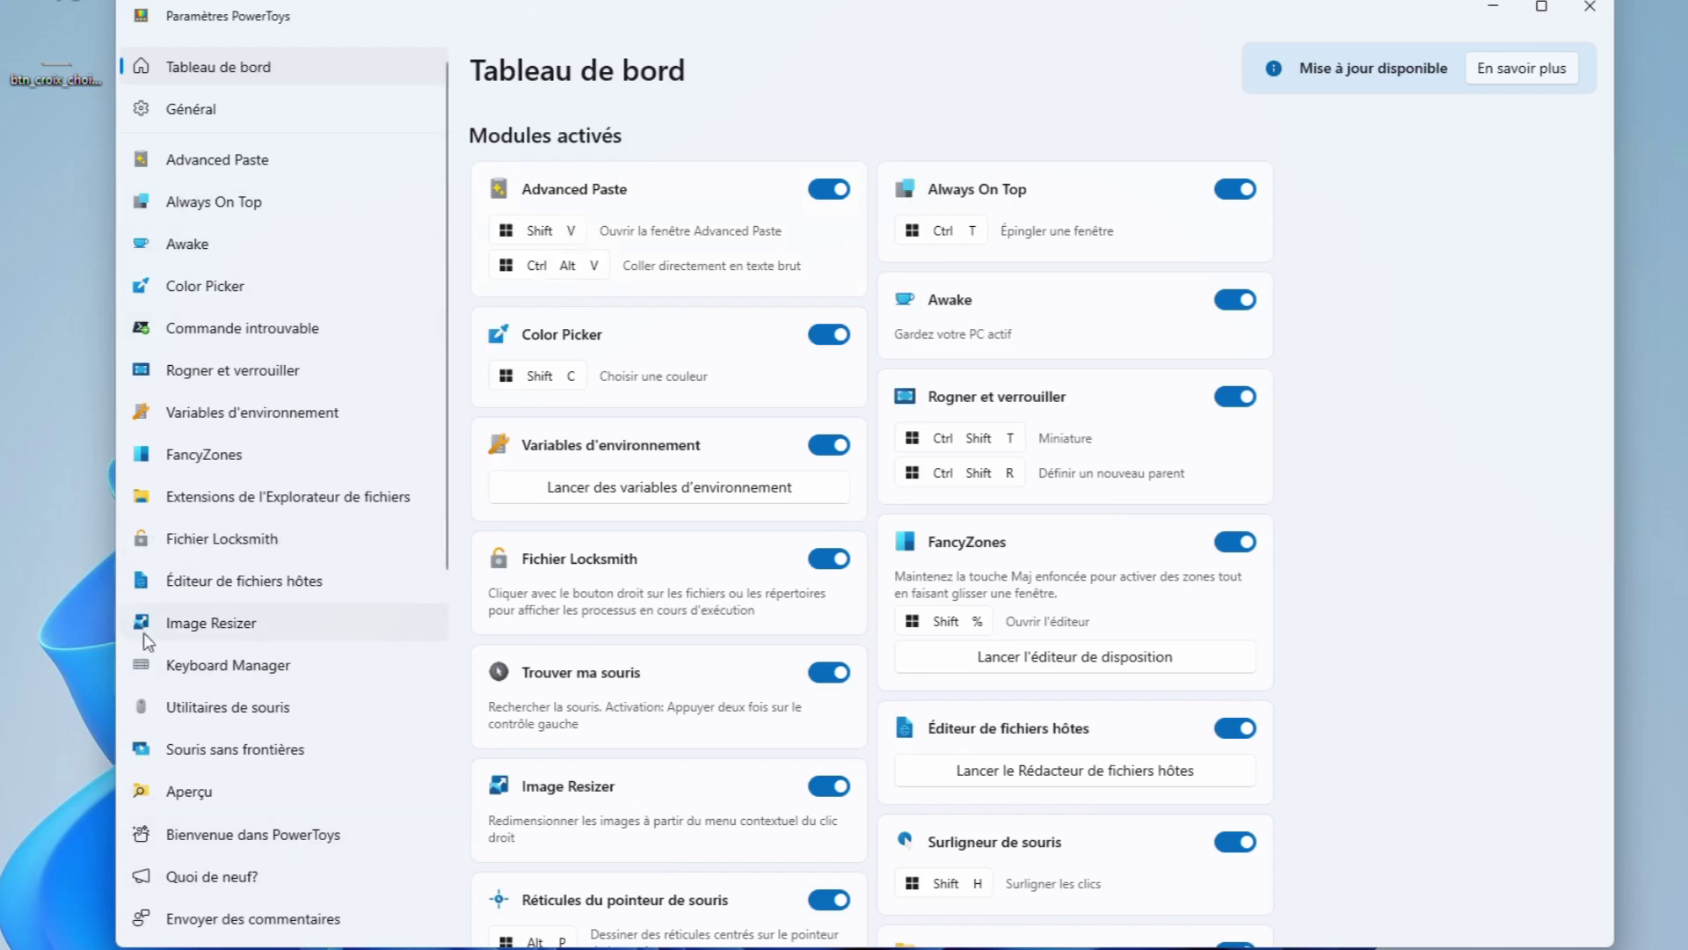
# Step: Review the enabled and disabled modules on the PowerToys dashboard and open the settings of Trouver ma souris
pyautogui.scroll(-3, 236, 796)
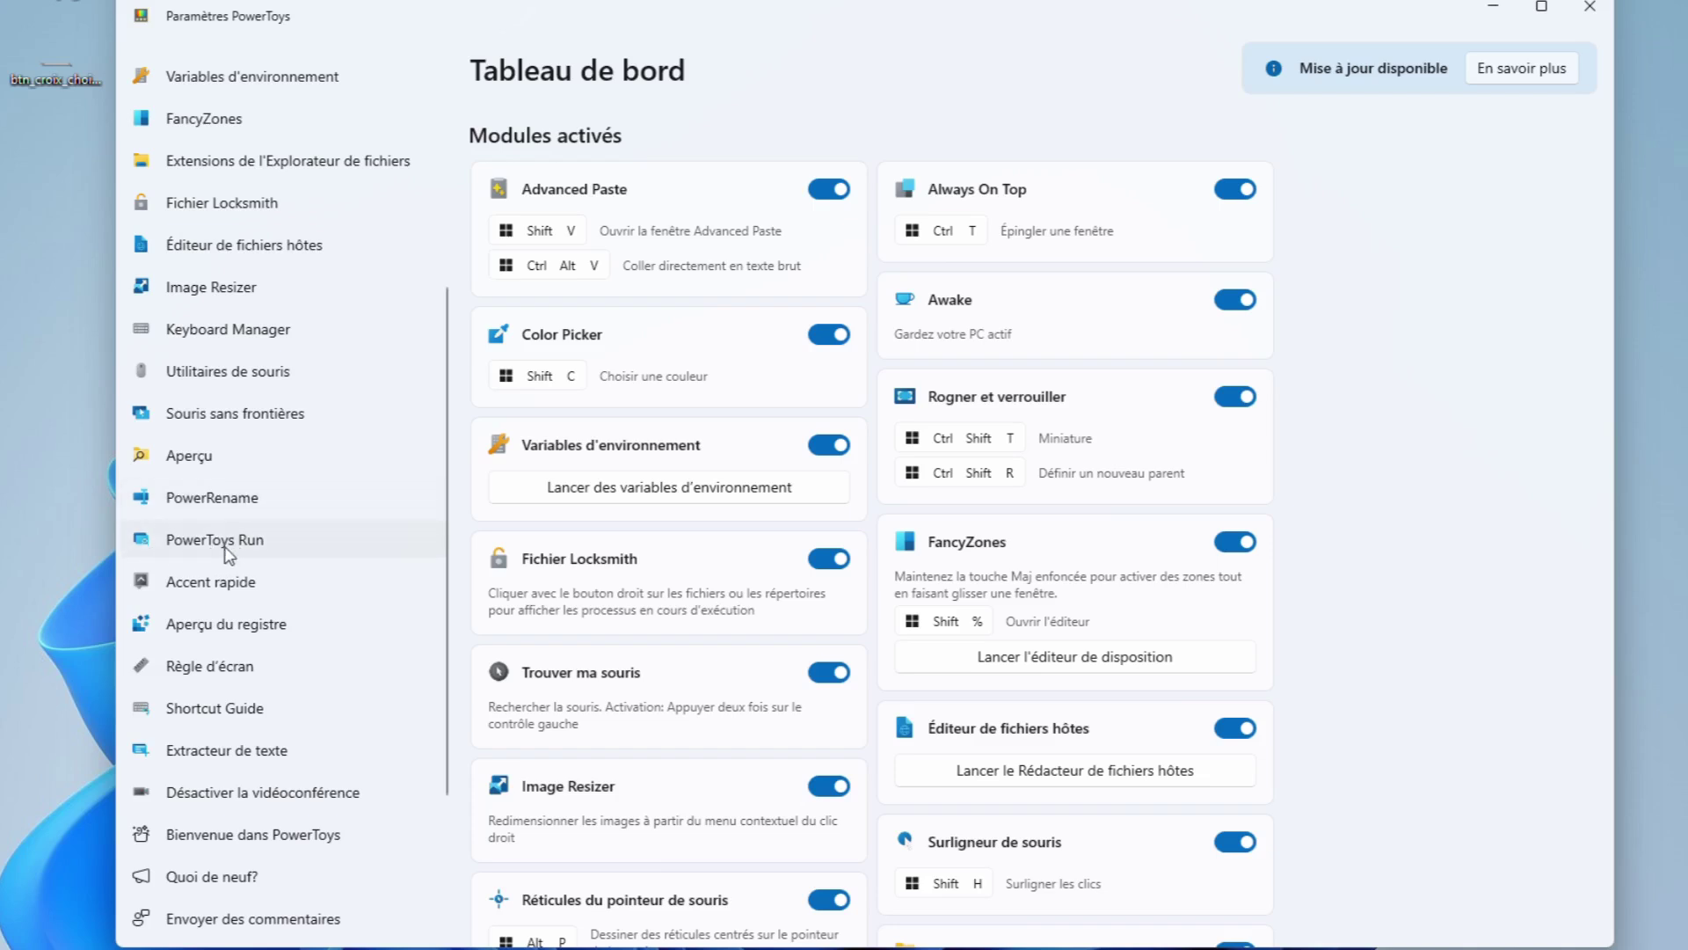
pyautogui.scroll(4, 264, 514)
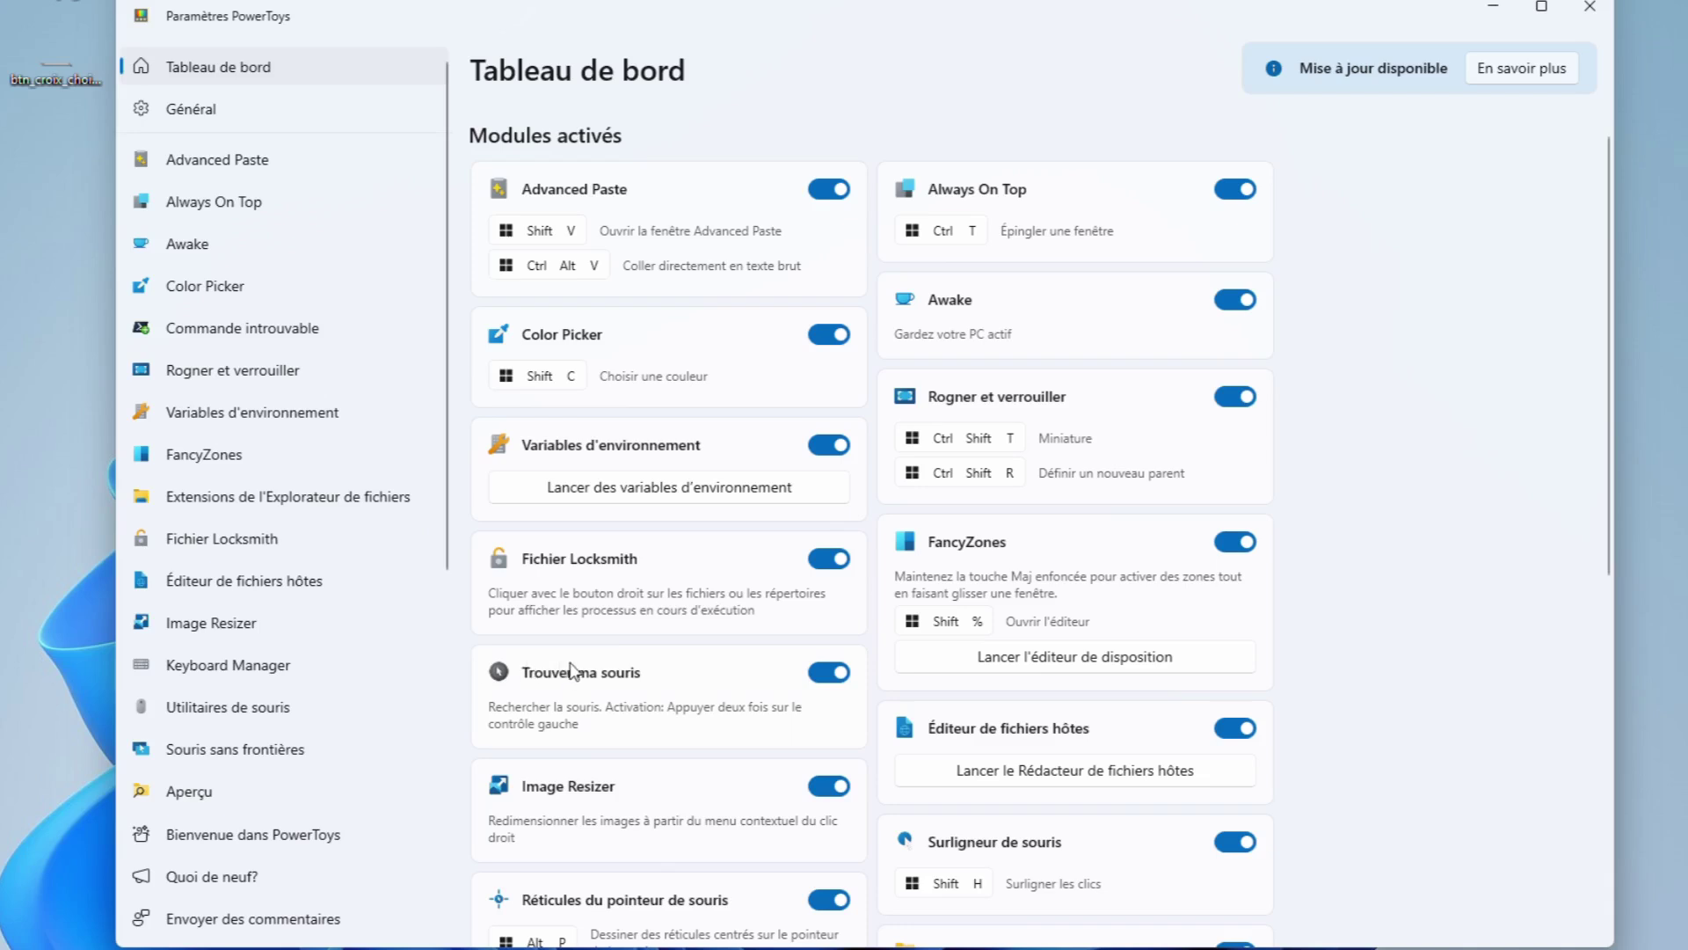
pyautogui.scroll(-1, 573, 677)
pyautogui.scroll(-10, 573, 677)
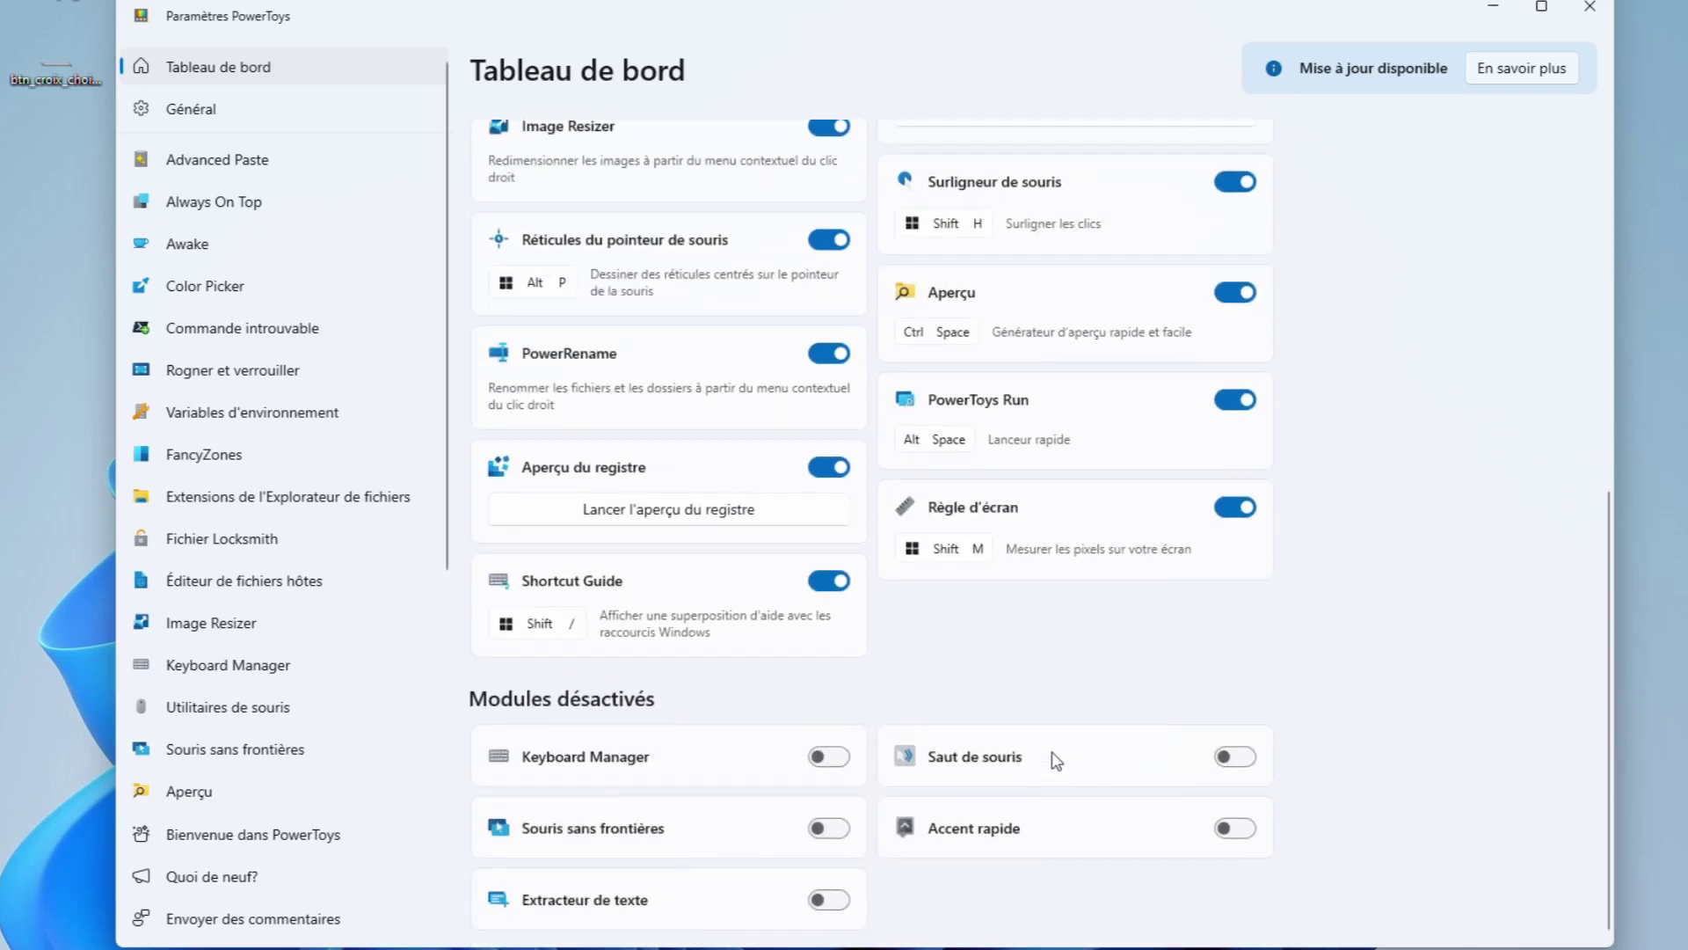
pyautogui.scroll(9, 925, 747)
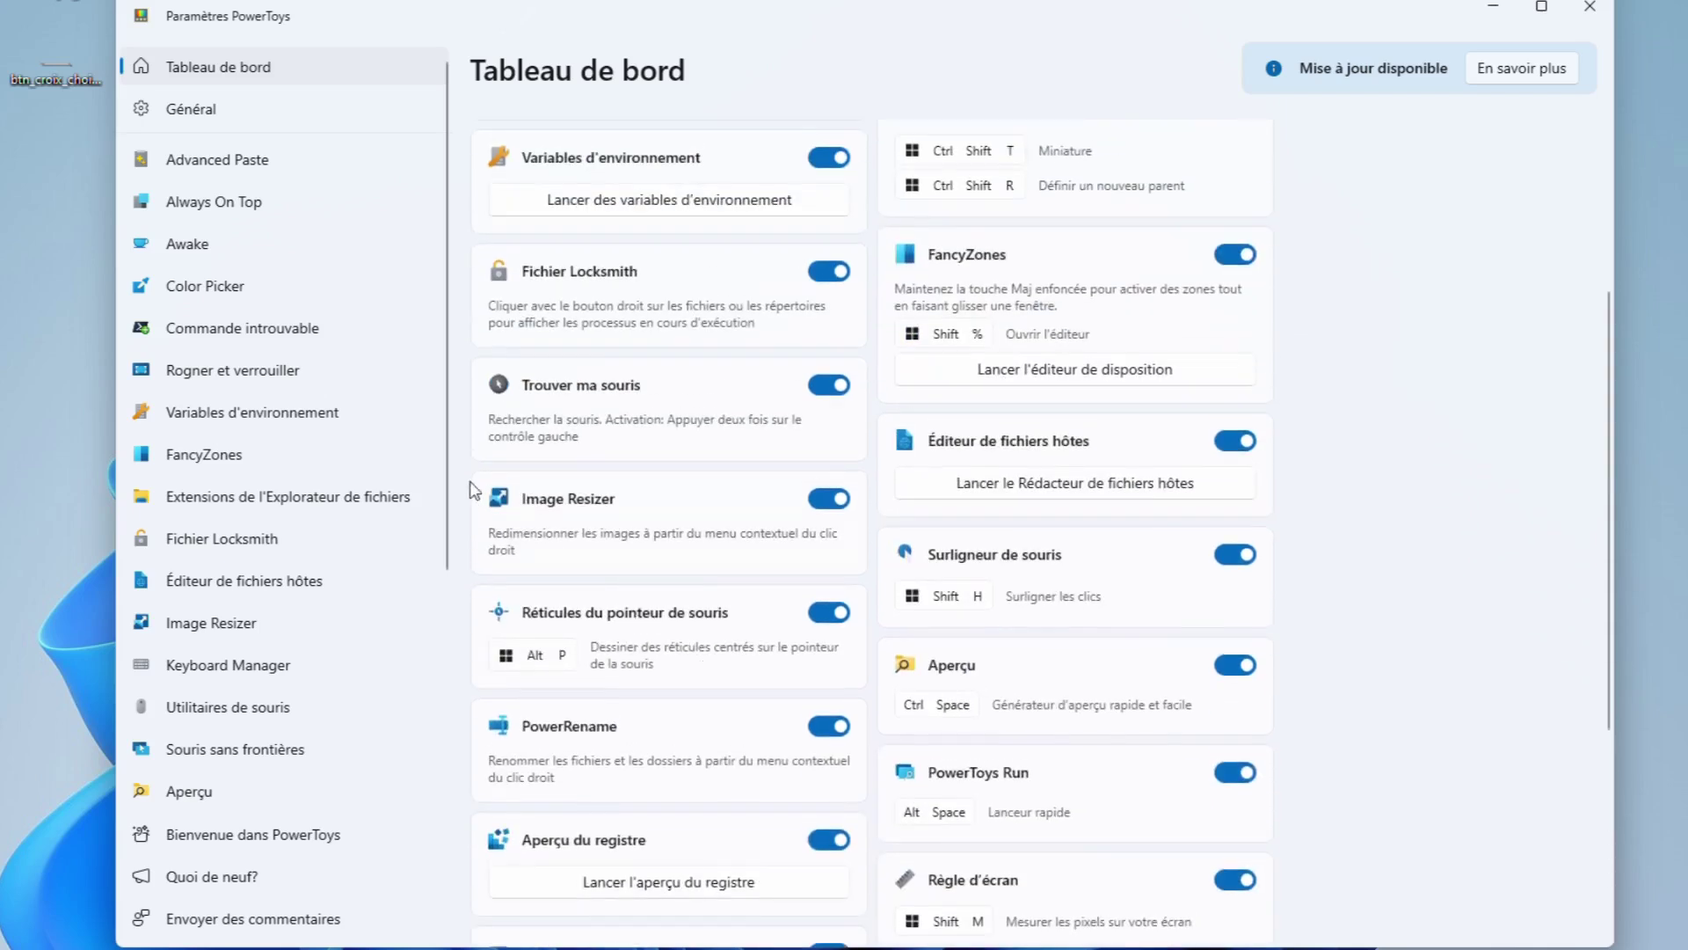
pyautogui.click(591, 384)
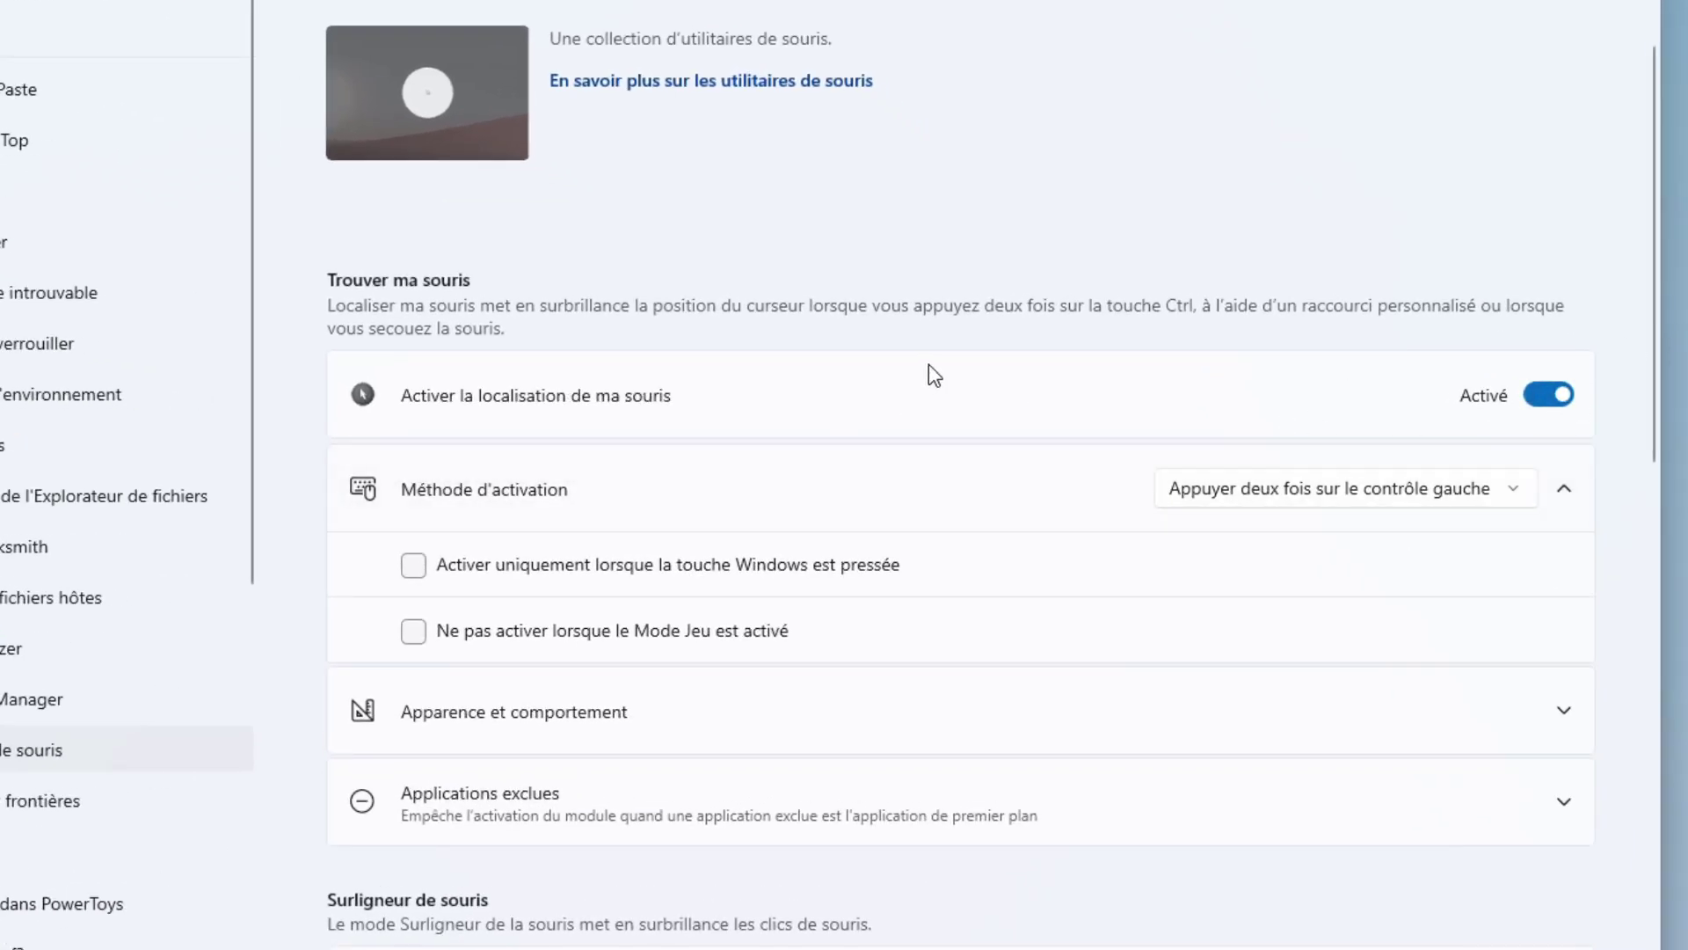
# Step: Test Trouver ma souris by repeatedly triggering the spotlight around the pointer and dismissing it
pyautogui.press('ctrl')
pyautogui.press('ctrl')
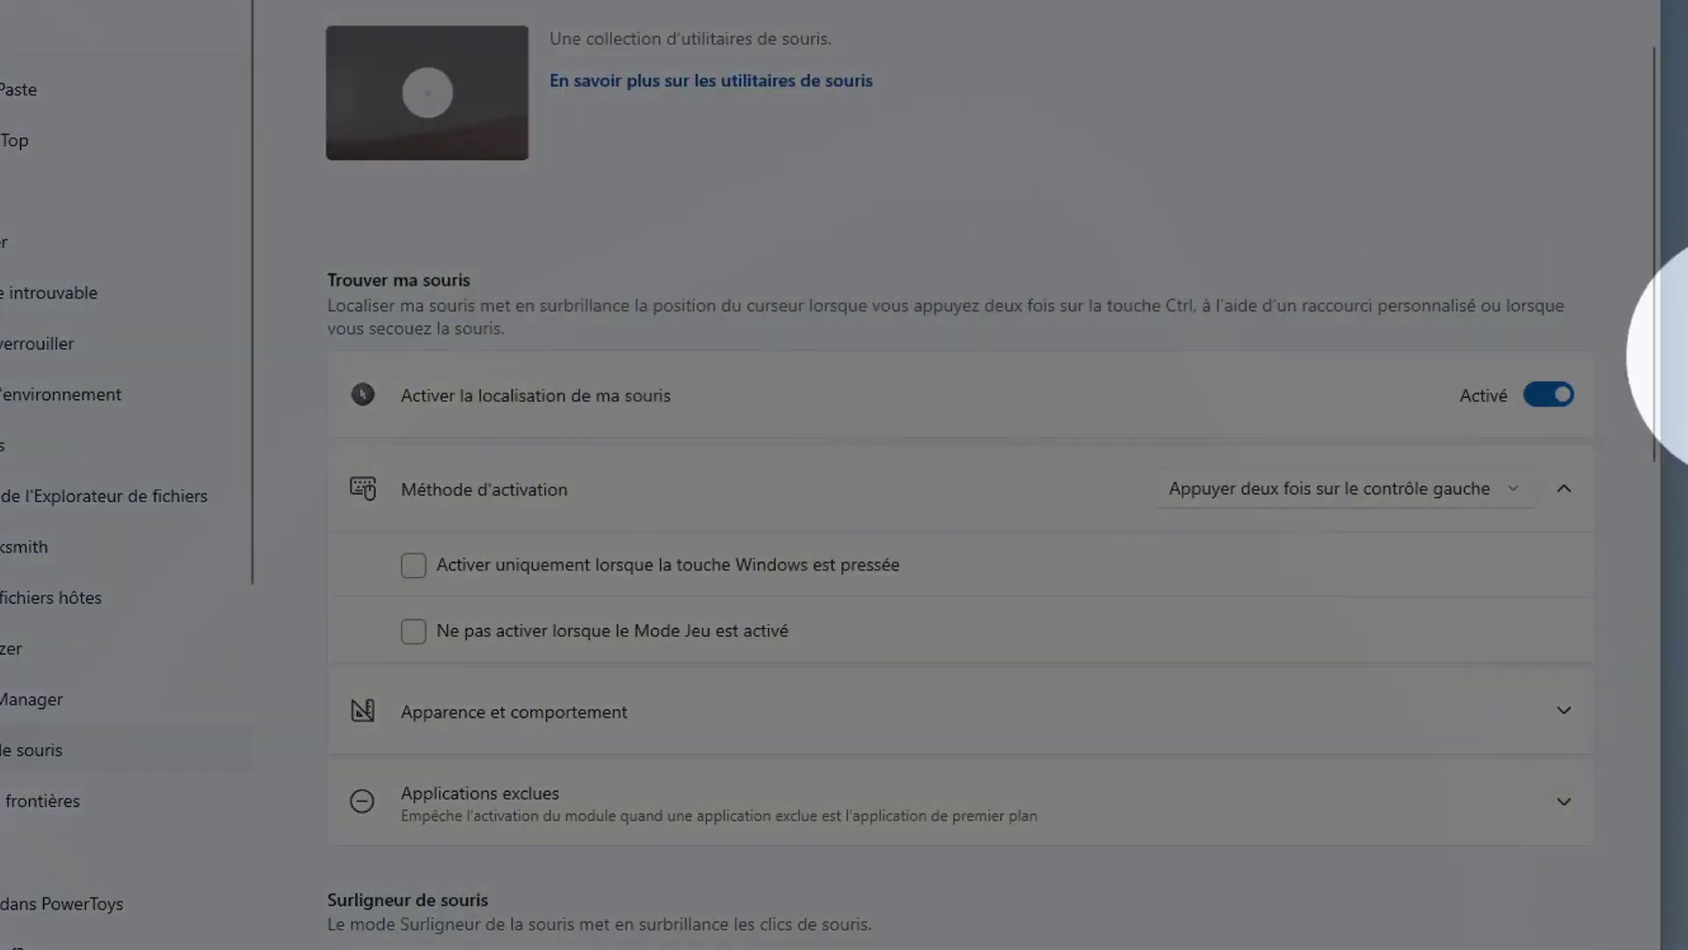
pyautogui.click(1253, 510)
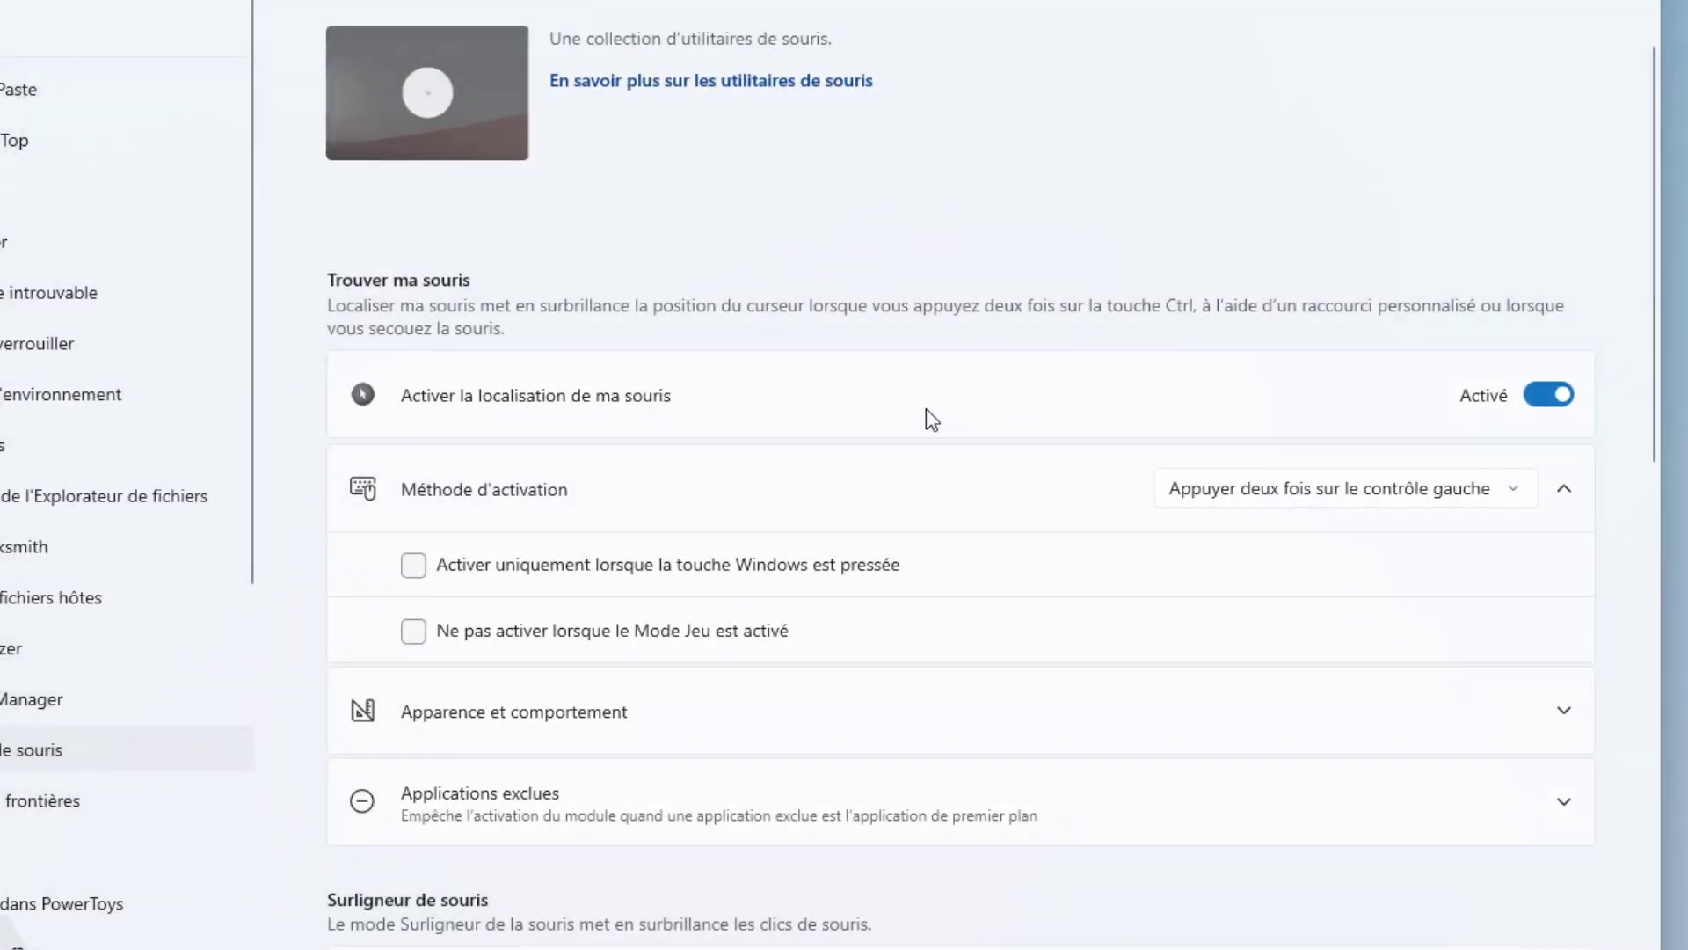
pyautogui.press('ctrl')
pyautogui.press('ctrl')
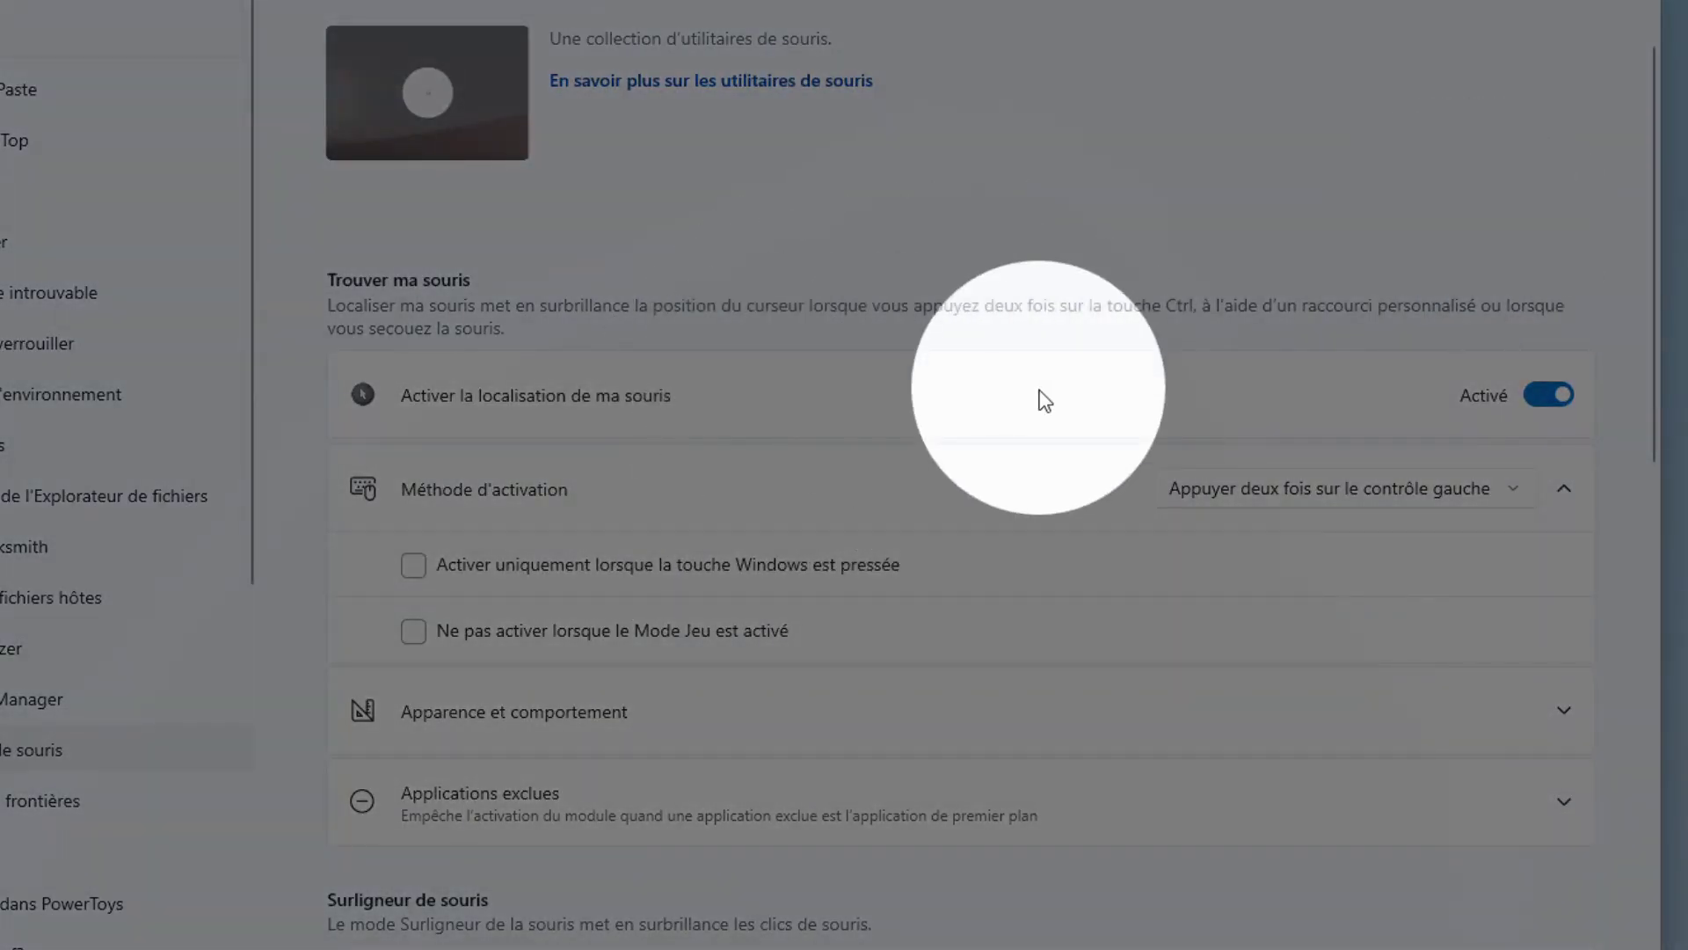
pyautogui.click(1088, 181)
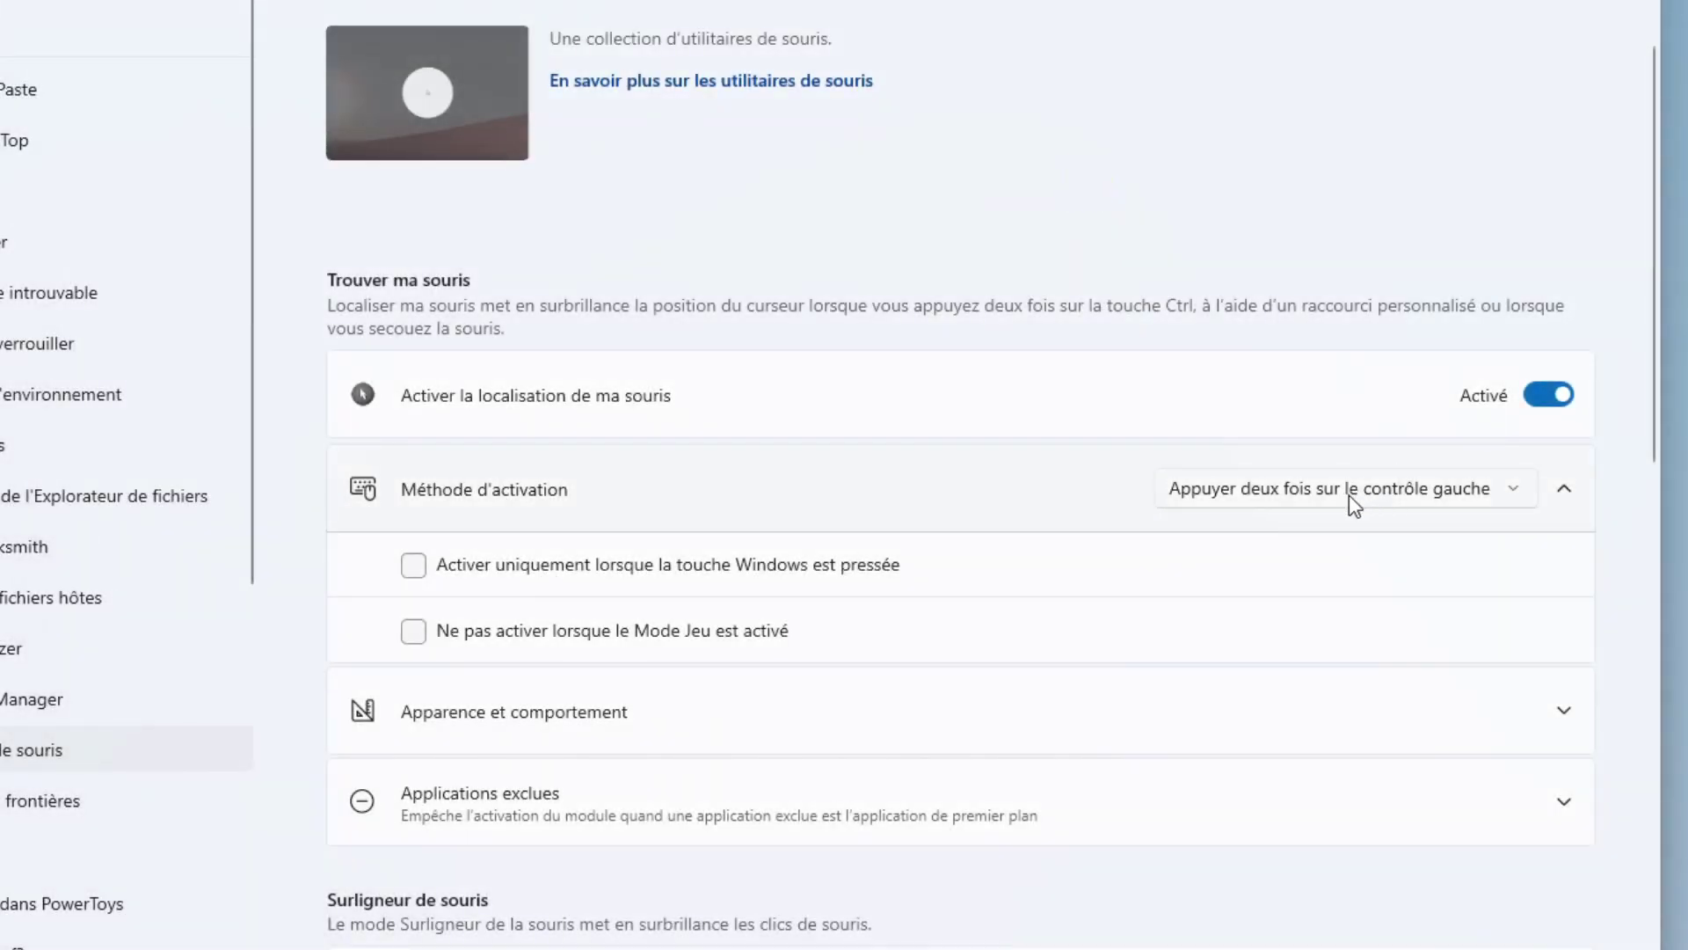
pyautogui.press('ctrl')
pyautogui.press('ctrl')
# Step: Try Secouer la souris as the activation method of Trouver ma souris and look over its sensitivity options
pyautogui.click(1294, 491)
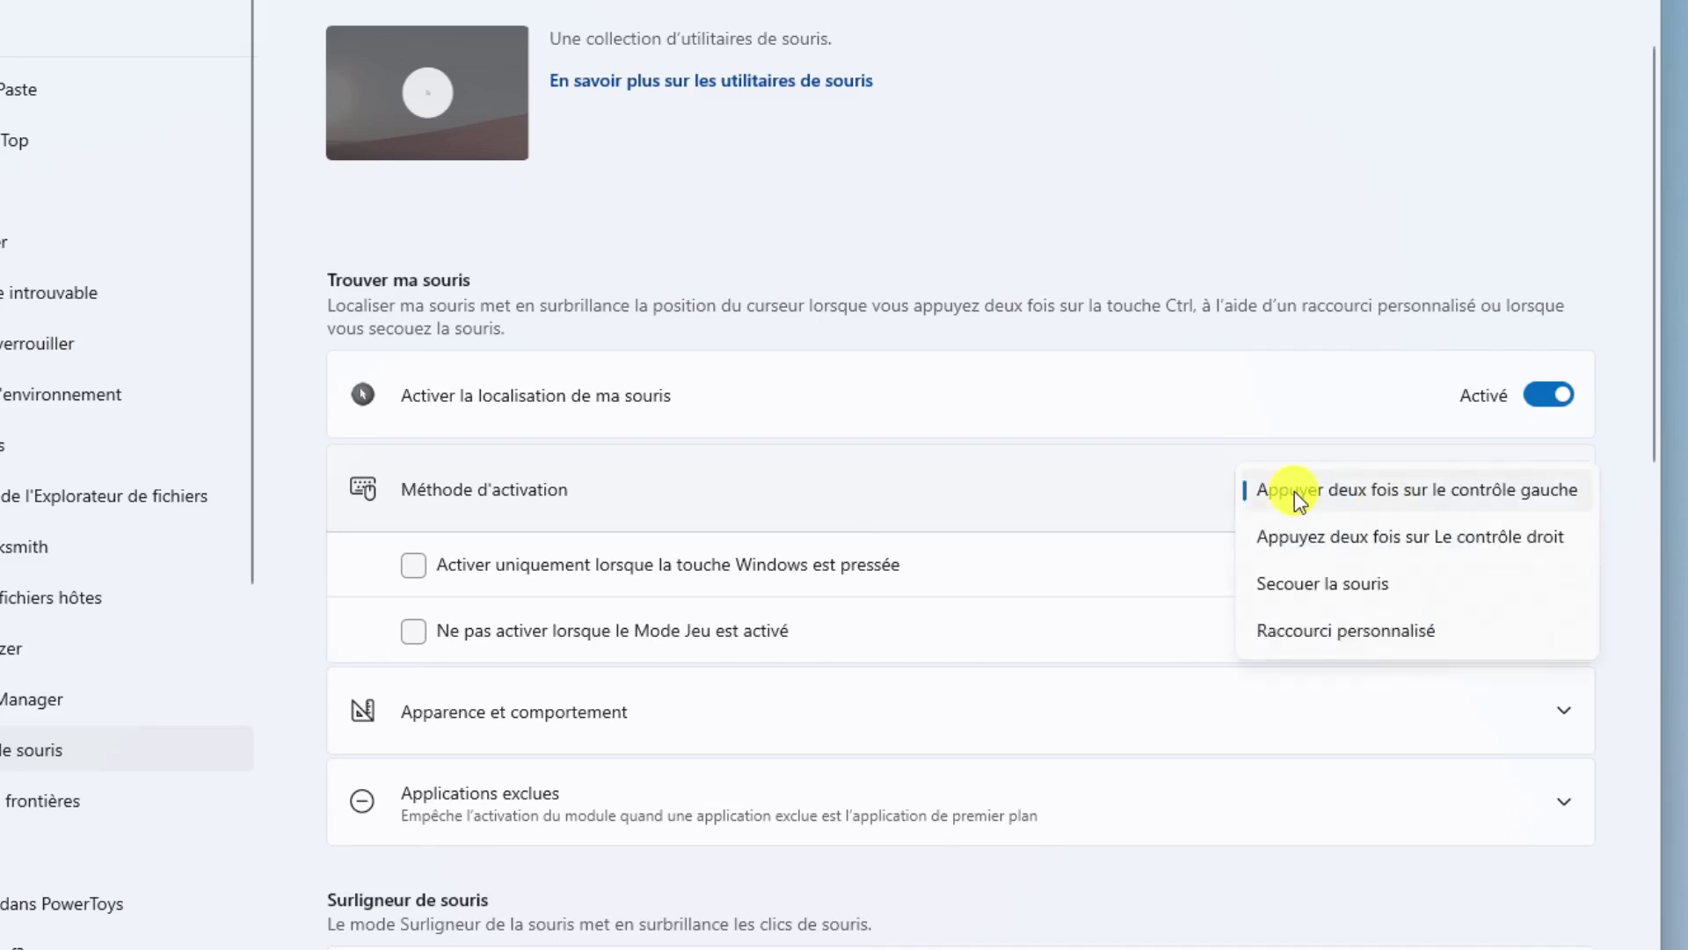
pyautogui.click(1340, 581)
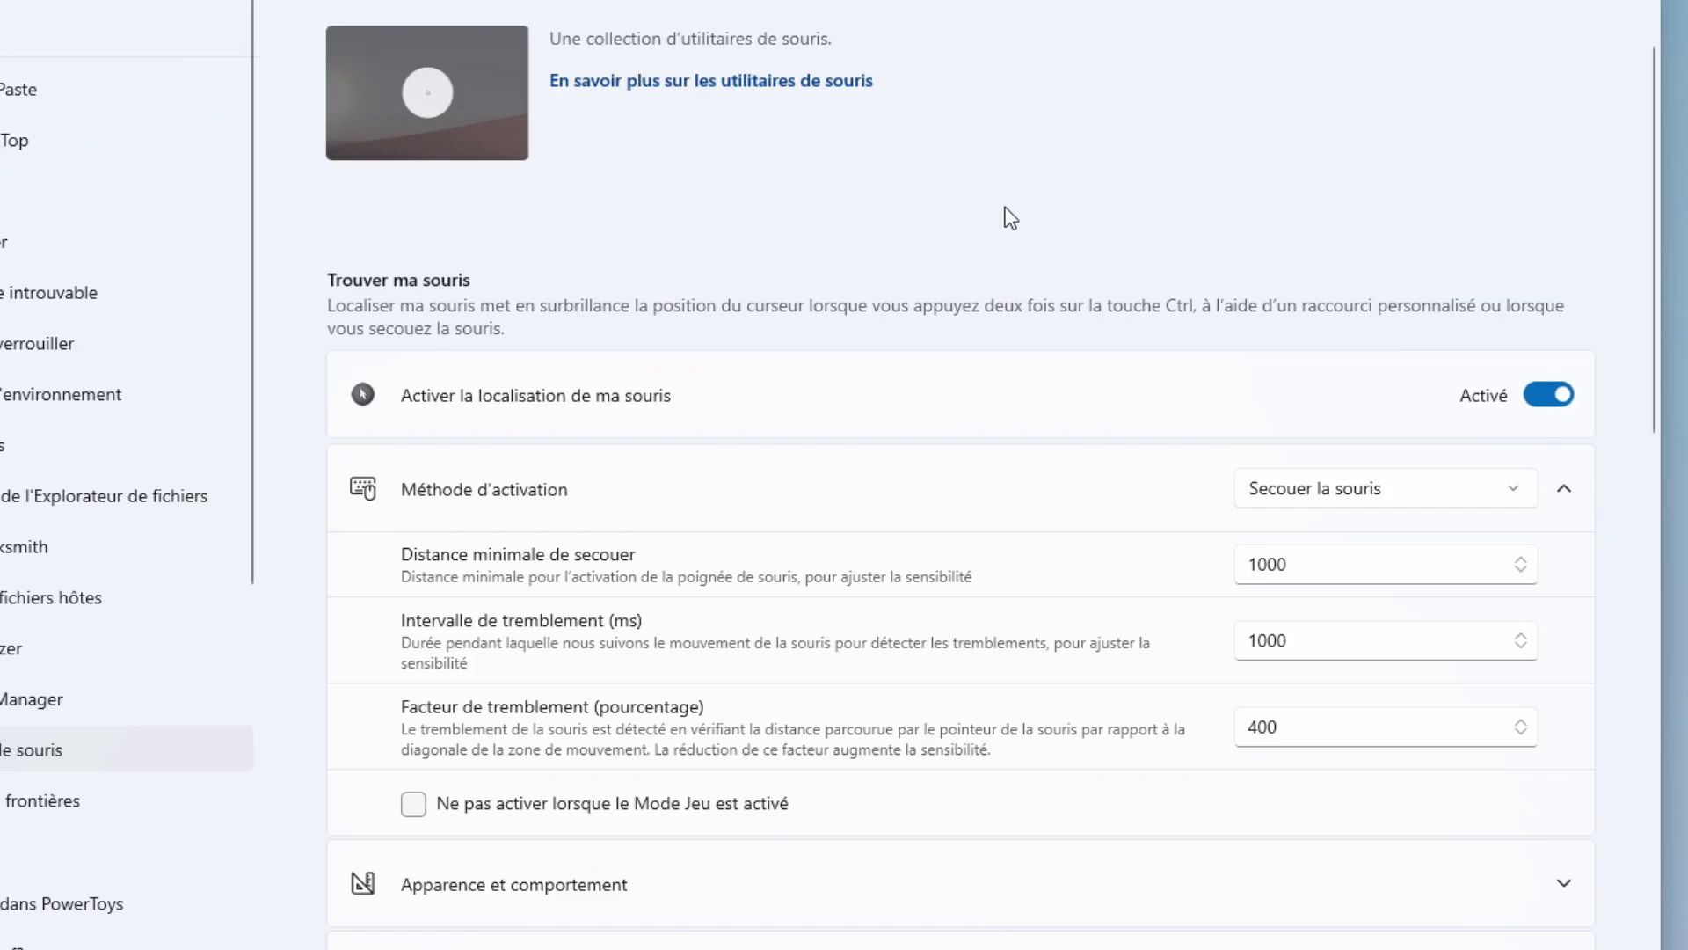
pyautogui.scroll(-5, 1004, 322)
pyautogui.scroll(5, 1215, 214)
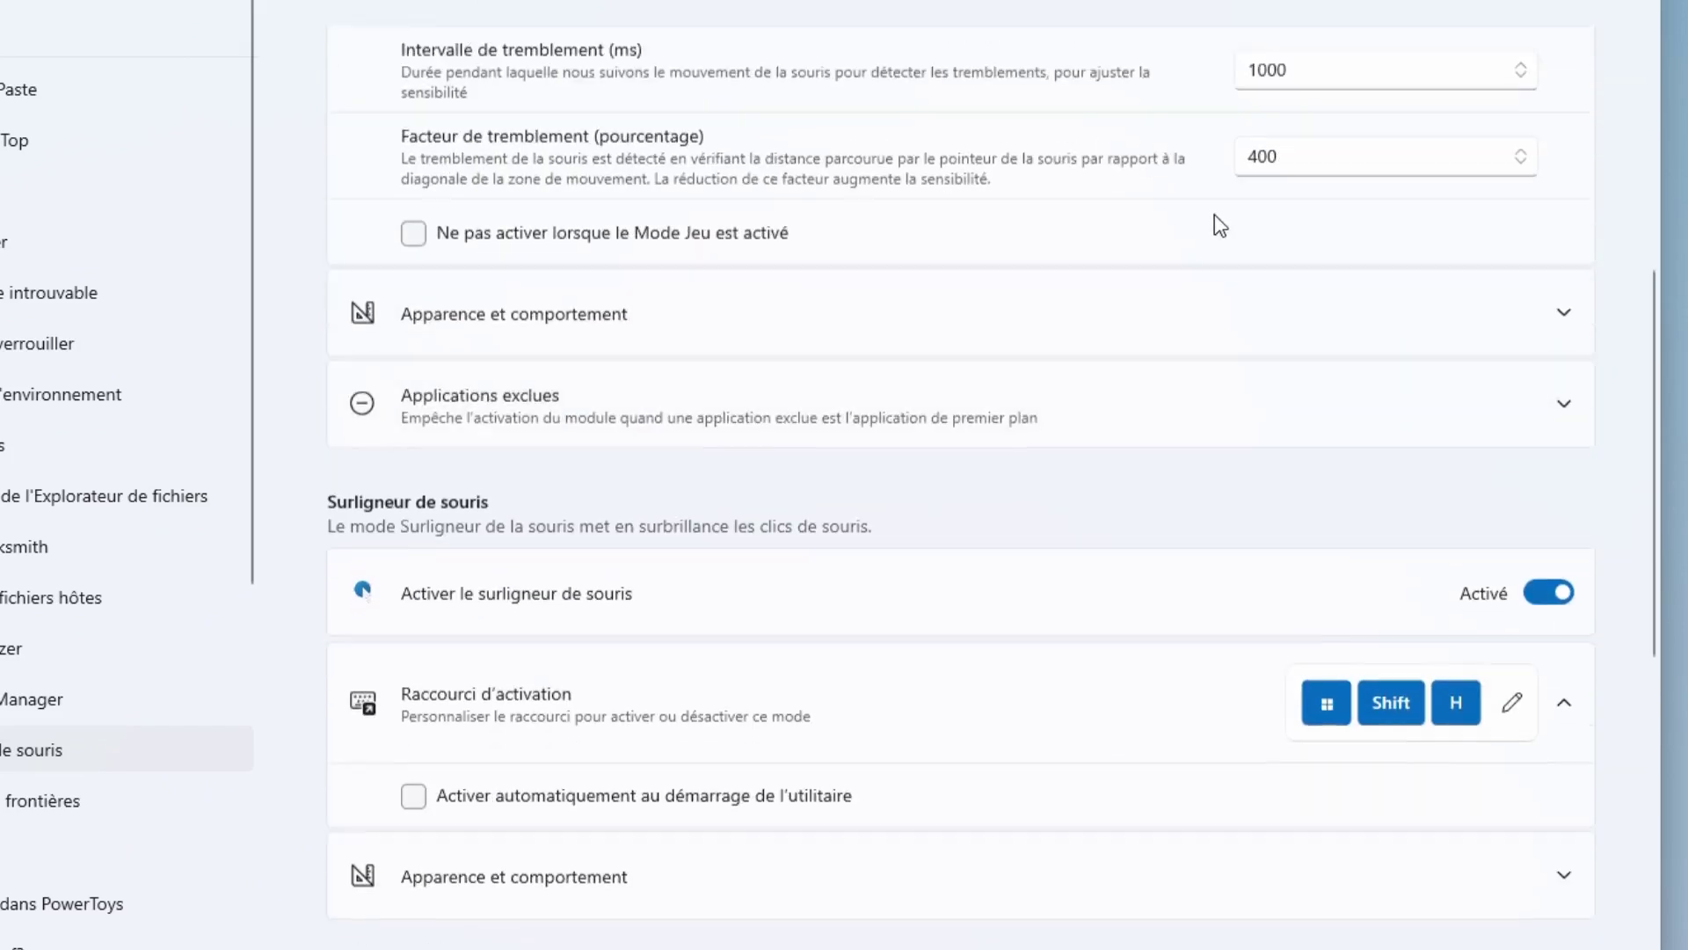
# Step: Restore the activation method to Appuyer deux fois sur le contrôle gauche and collapse its options
pyautogui.click(1303, 483)
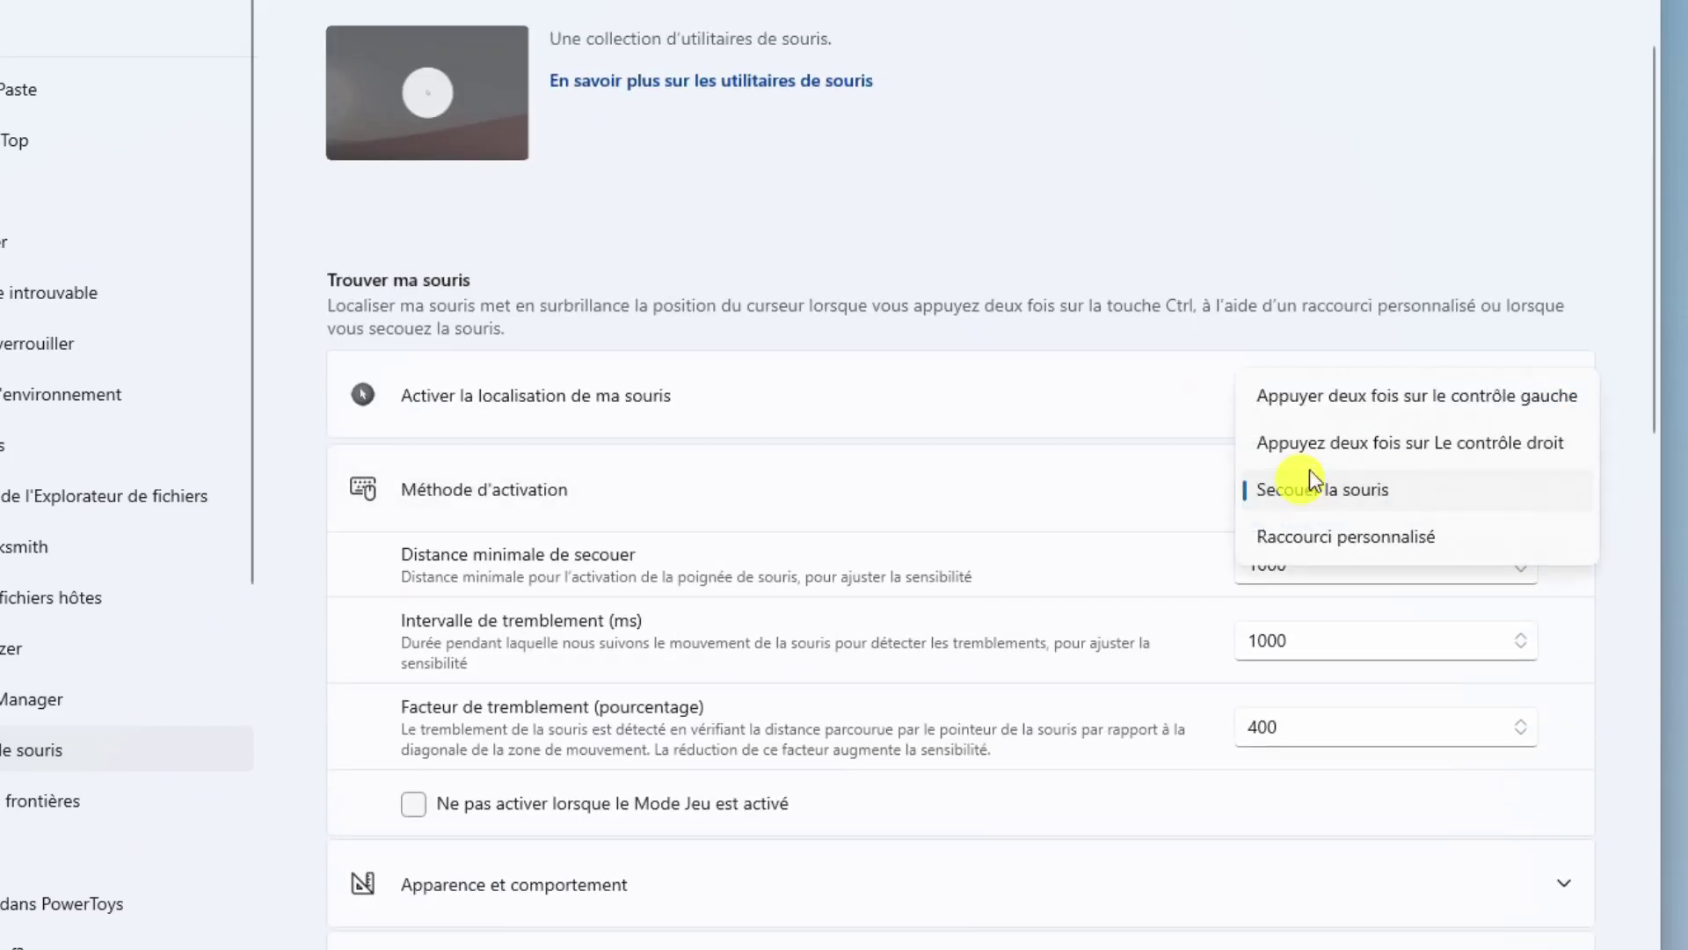
pyautogui.click(1317, 390)
pyautogui.click(825, 489)
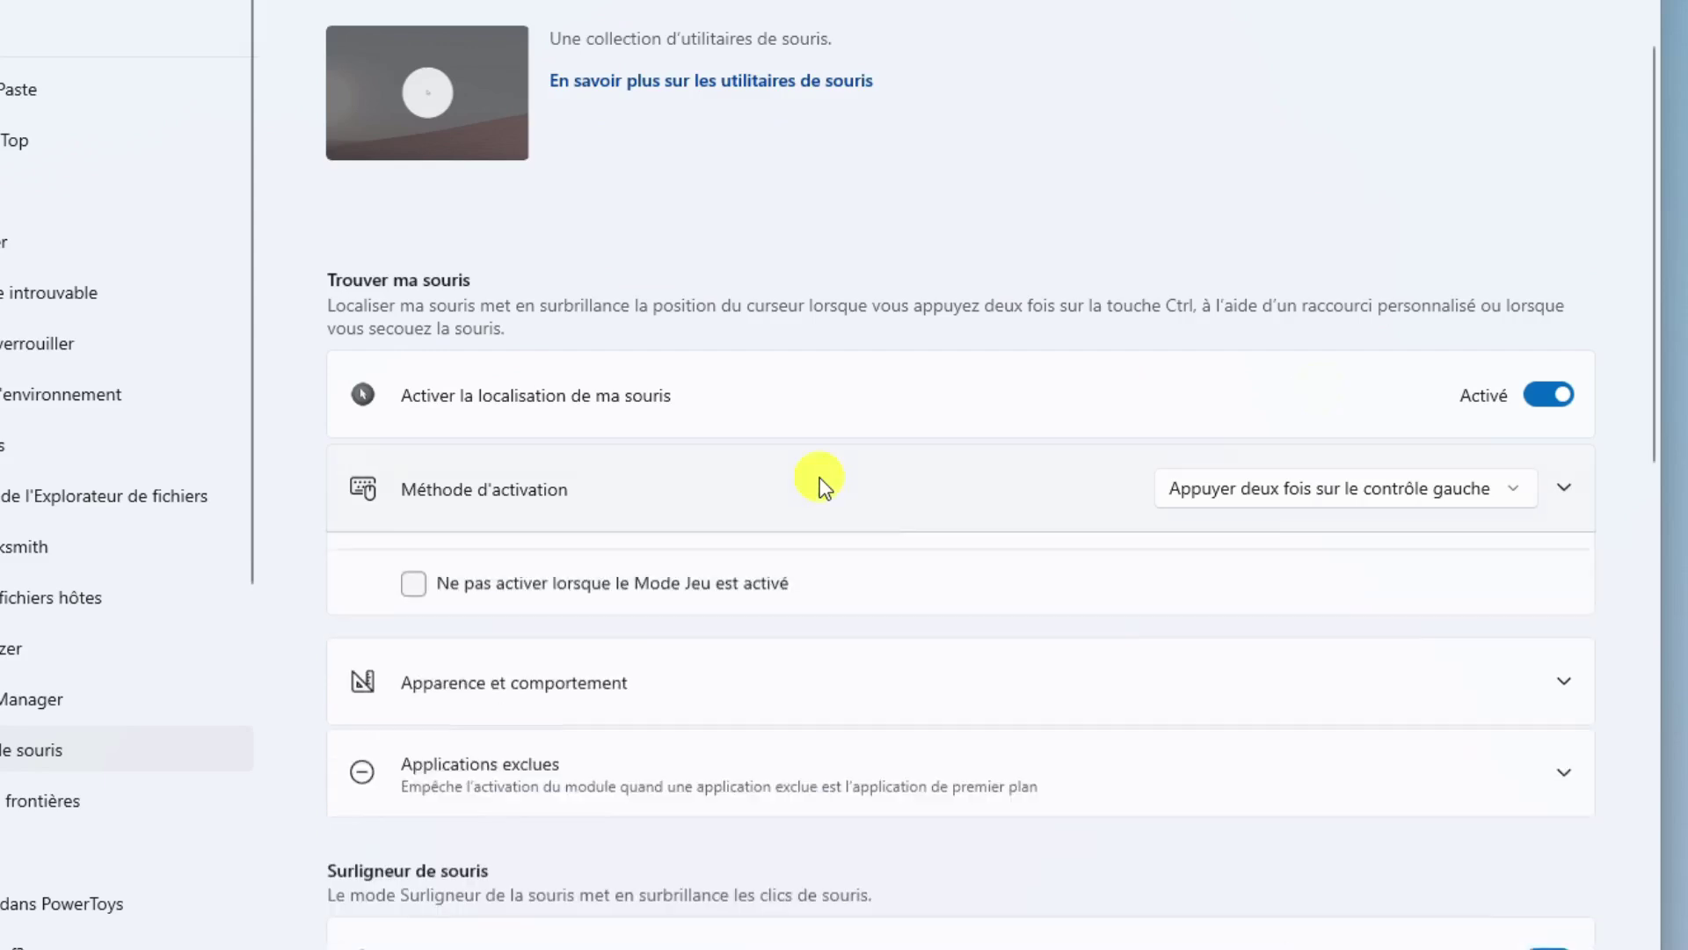
# Step: Enable automatic activation of Surligneur de souris when the utility starts
pyautogui.scroll(-4, 1143, 509)
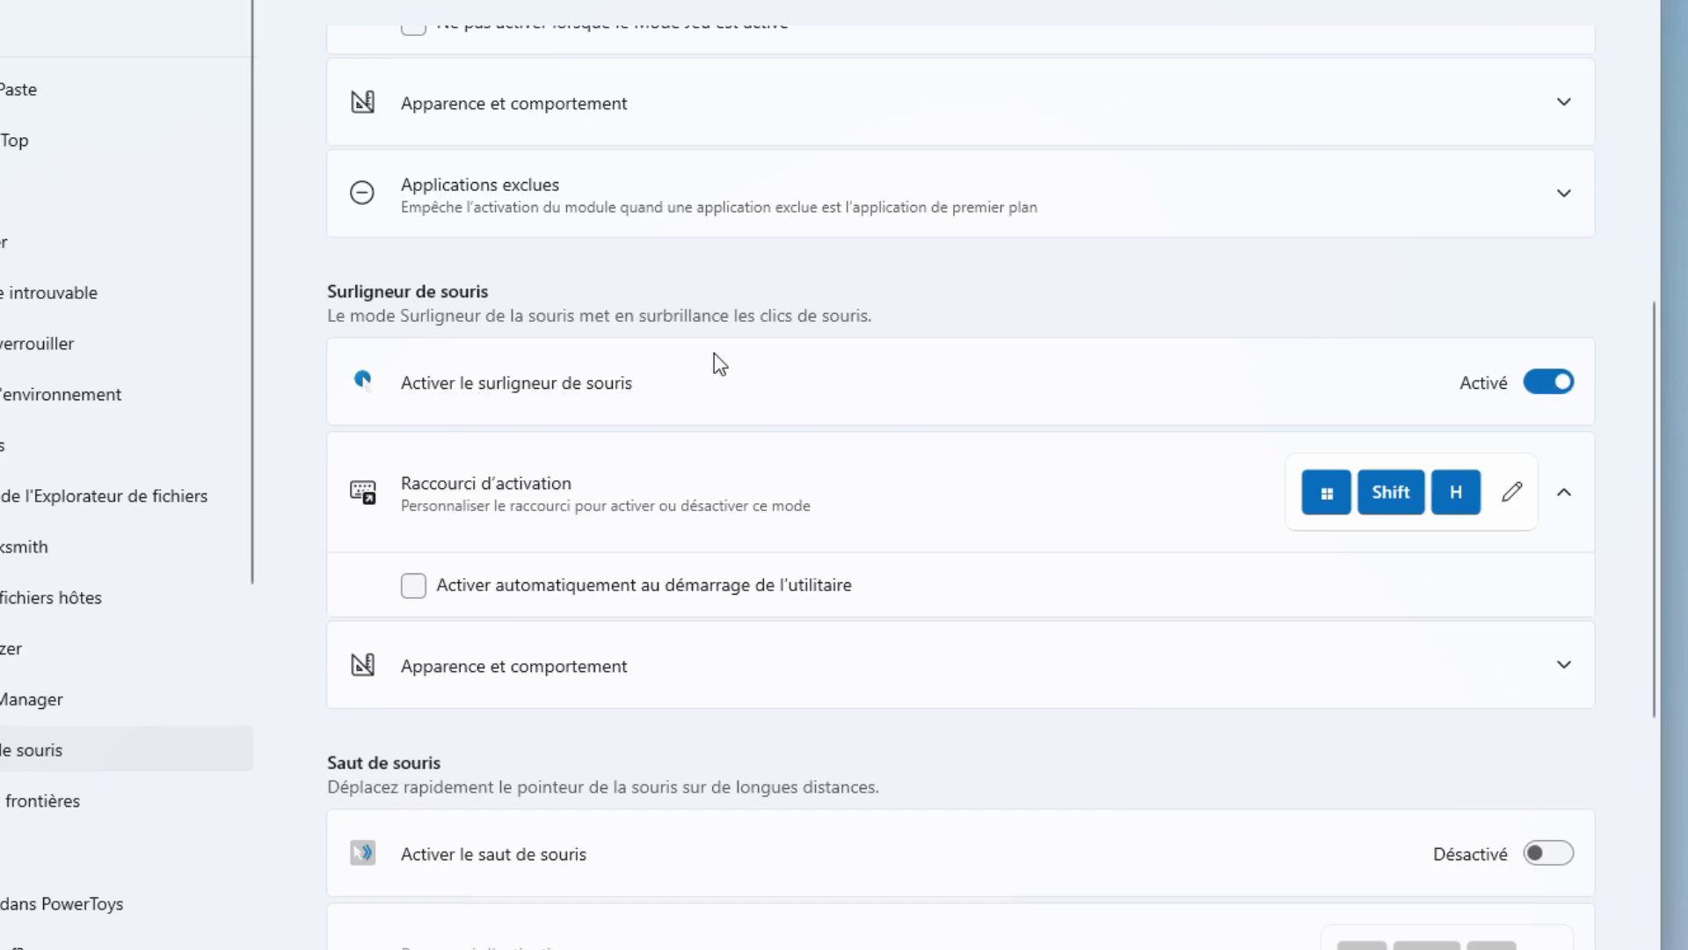
pyautogui.click(569, 318)
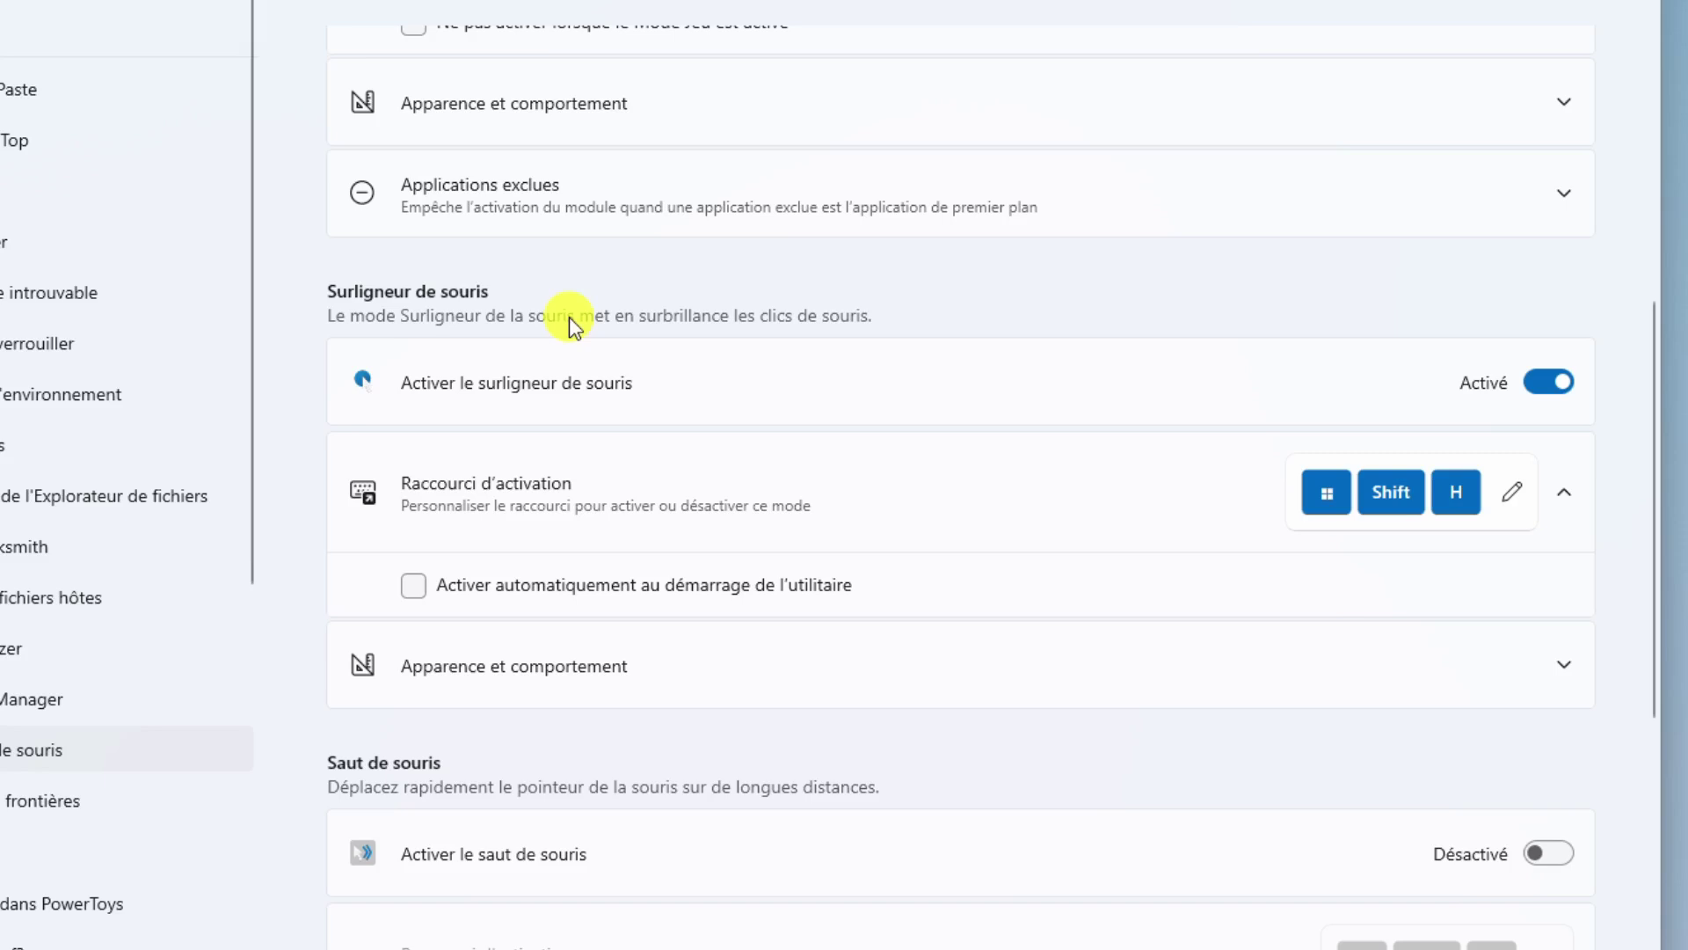
pyautogui.click(946, 317)
pyautogui.click(424, 587)
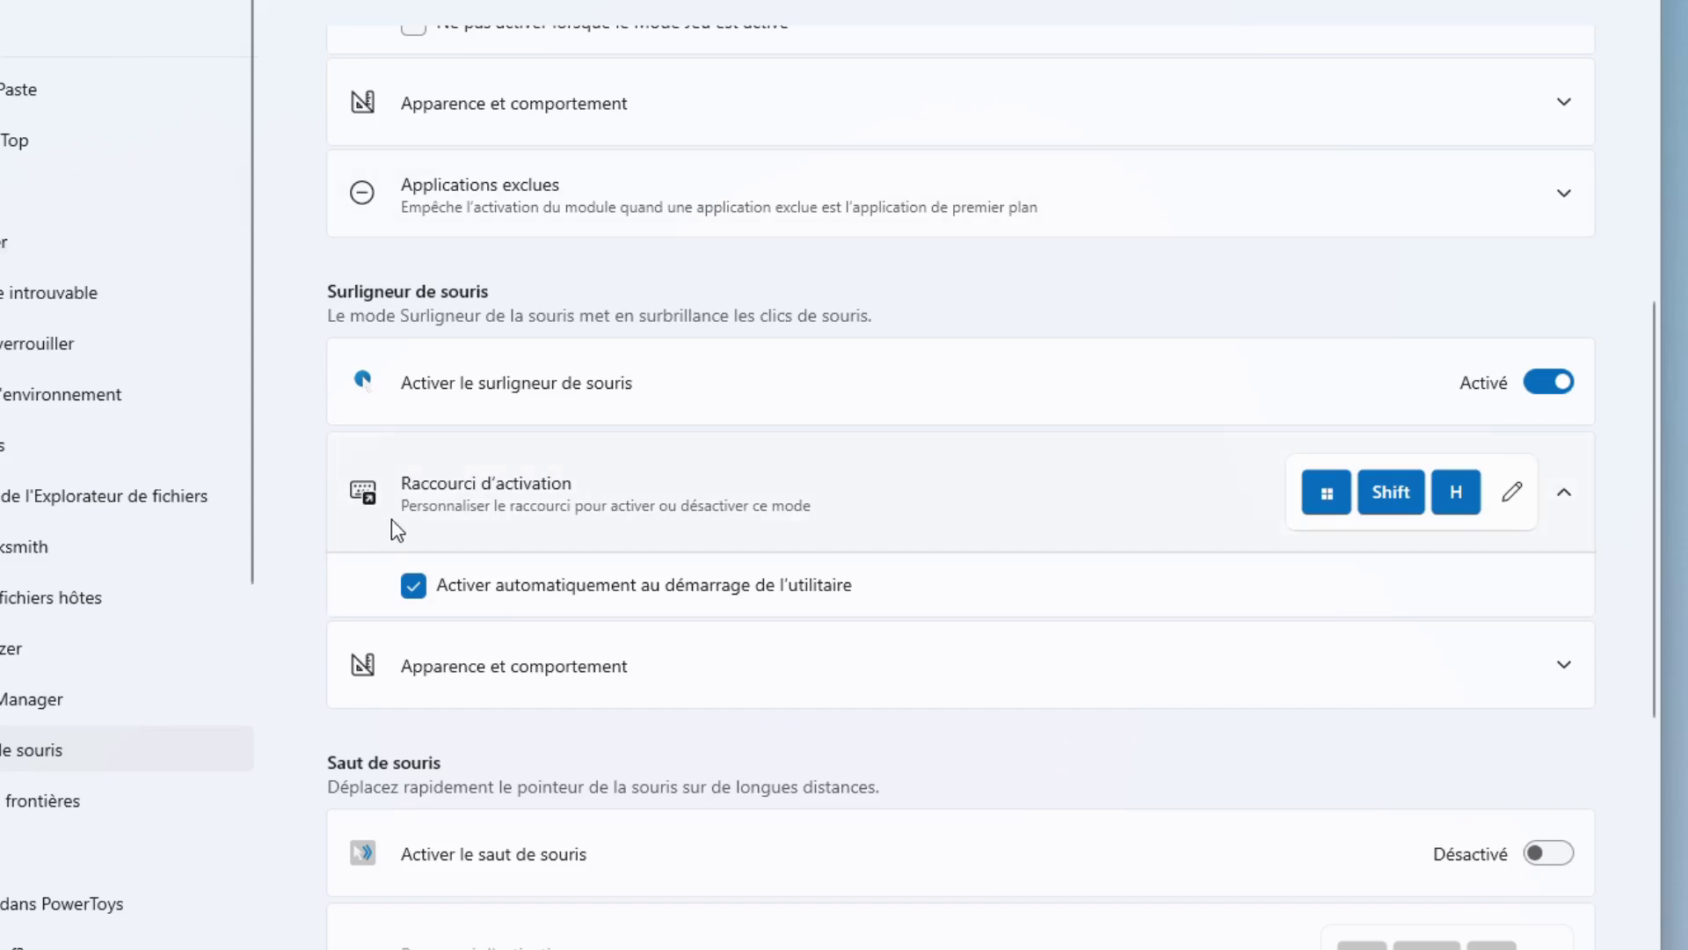
# Step: Expand the mouse highlighter's appearance options, set its radius to 50 px and test the click highlight
pyautogui.click(464, 675)
pyautogui.scroll(-5, 615, 668)
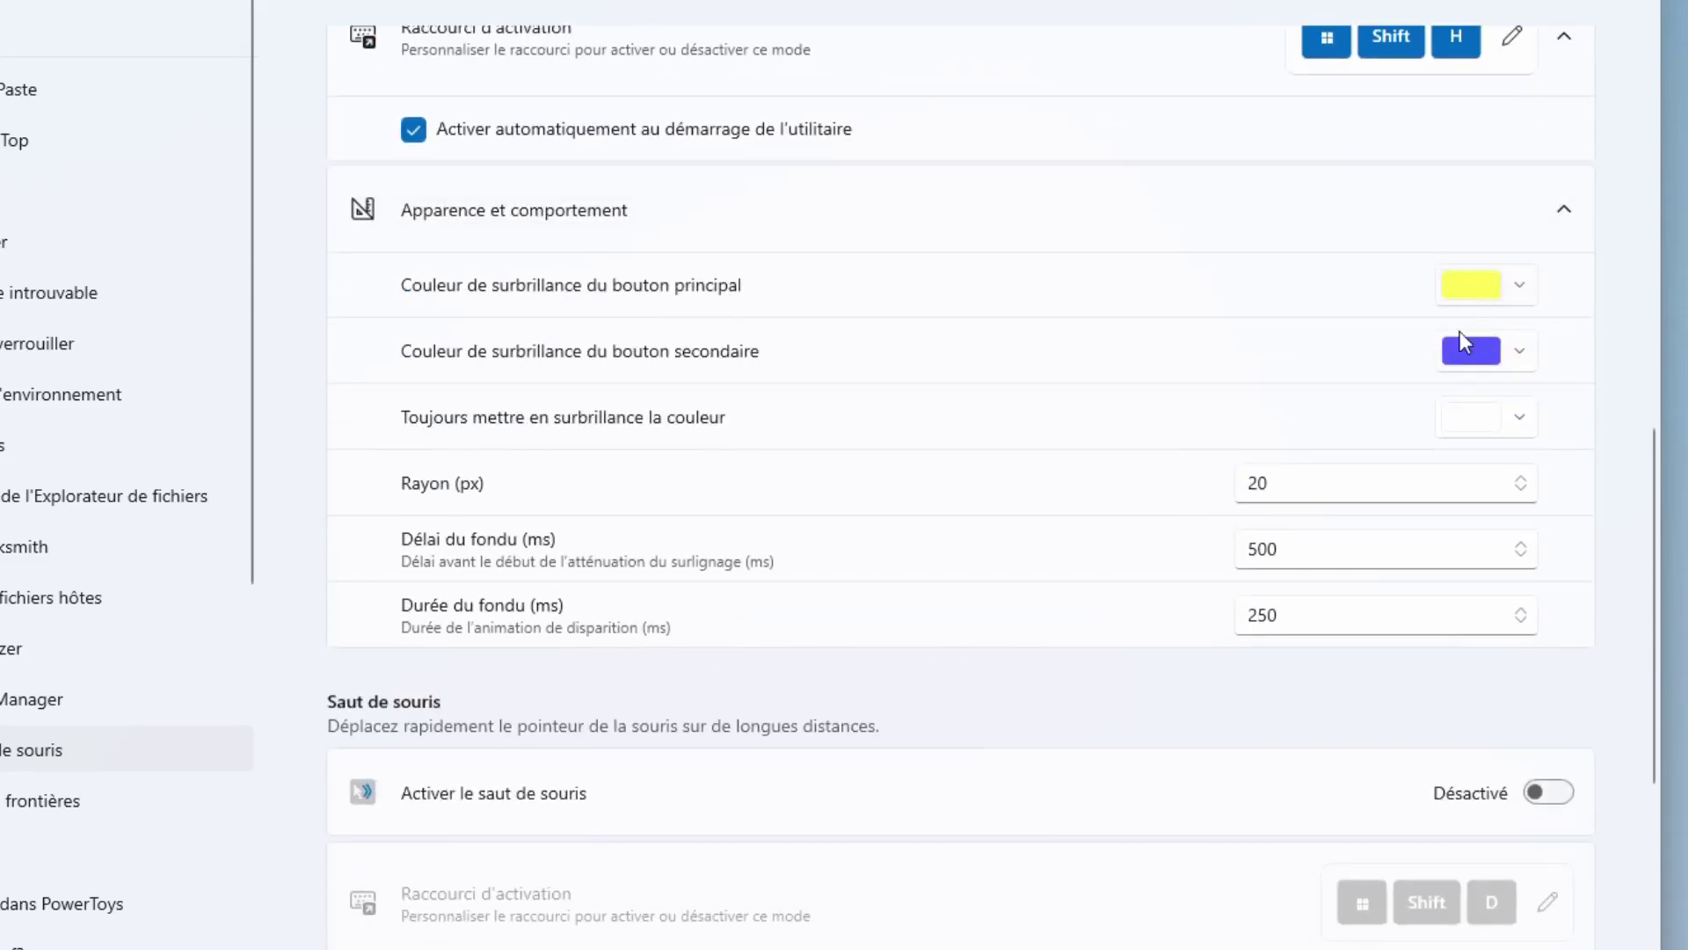
pyautogui.click(1259, 480)
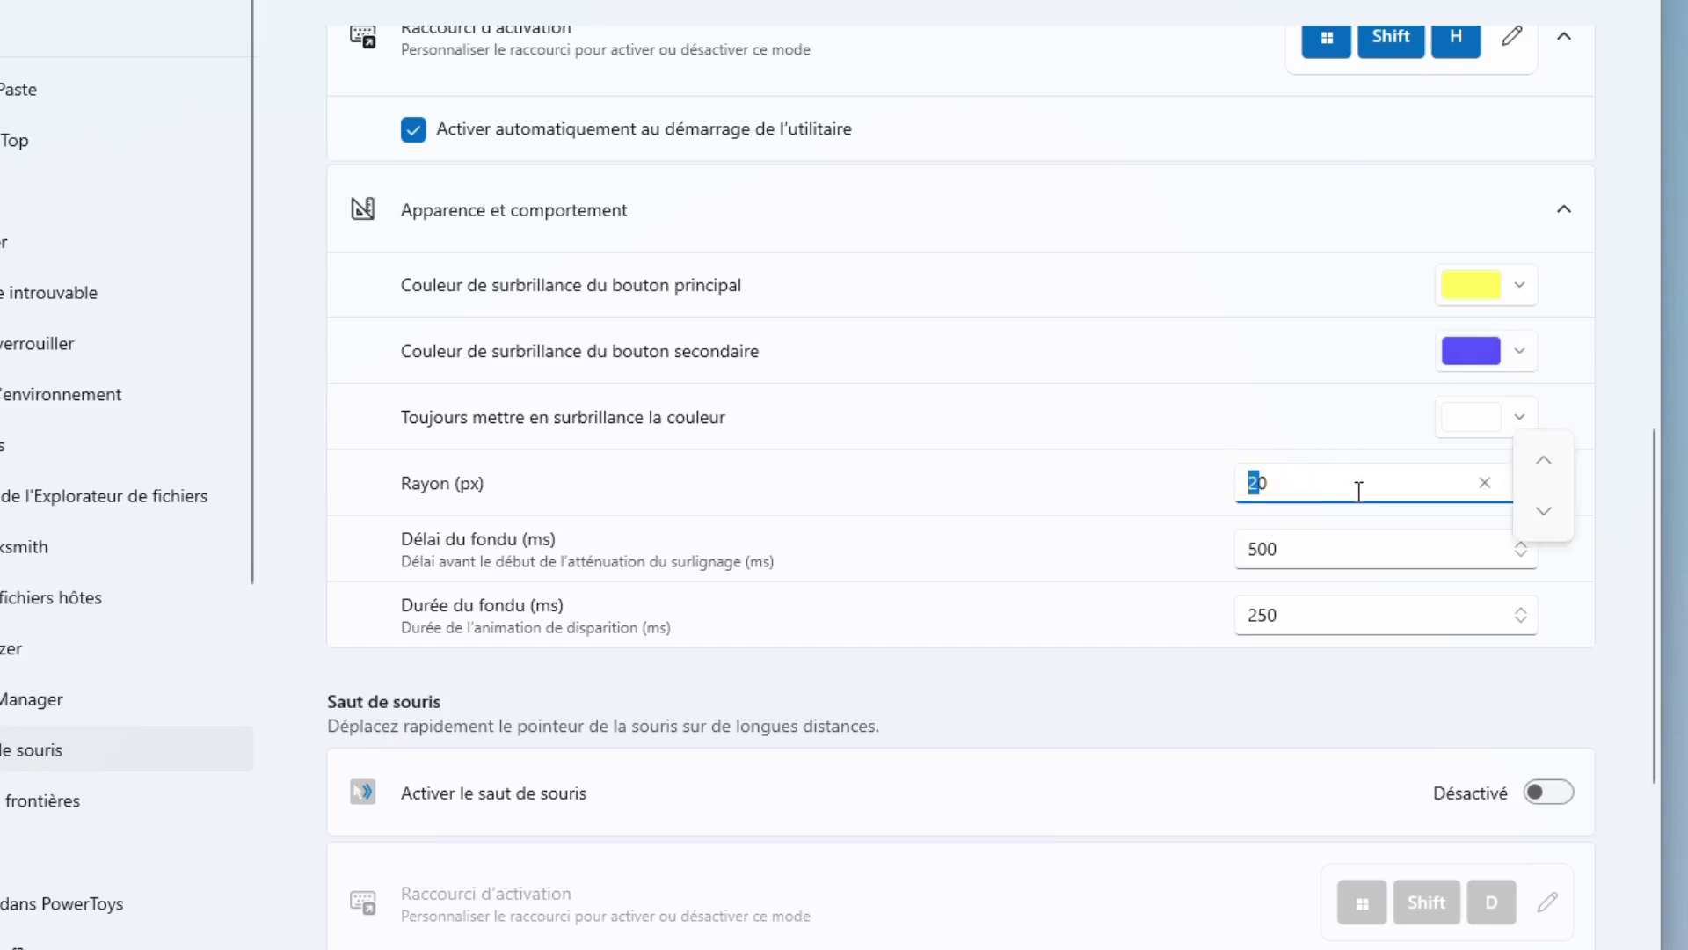
pyautogui.write('5')
pyautogui.click(285, 524)
pyautogui.click(276, 415)
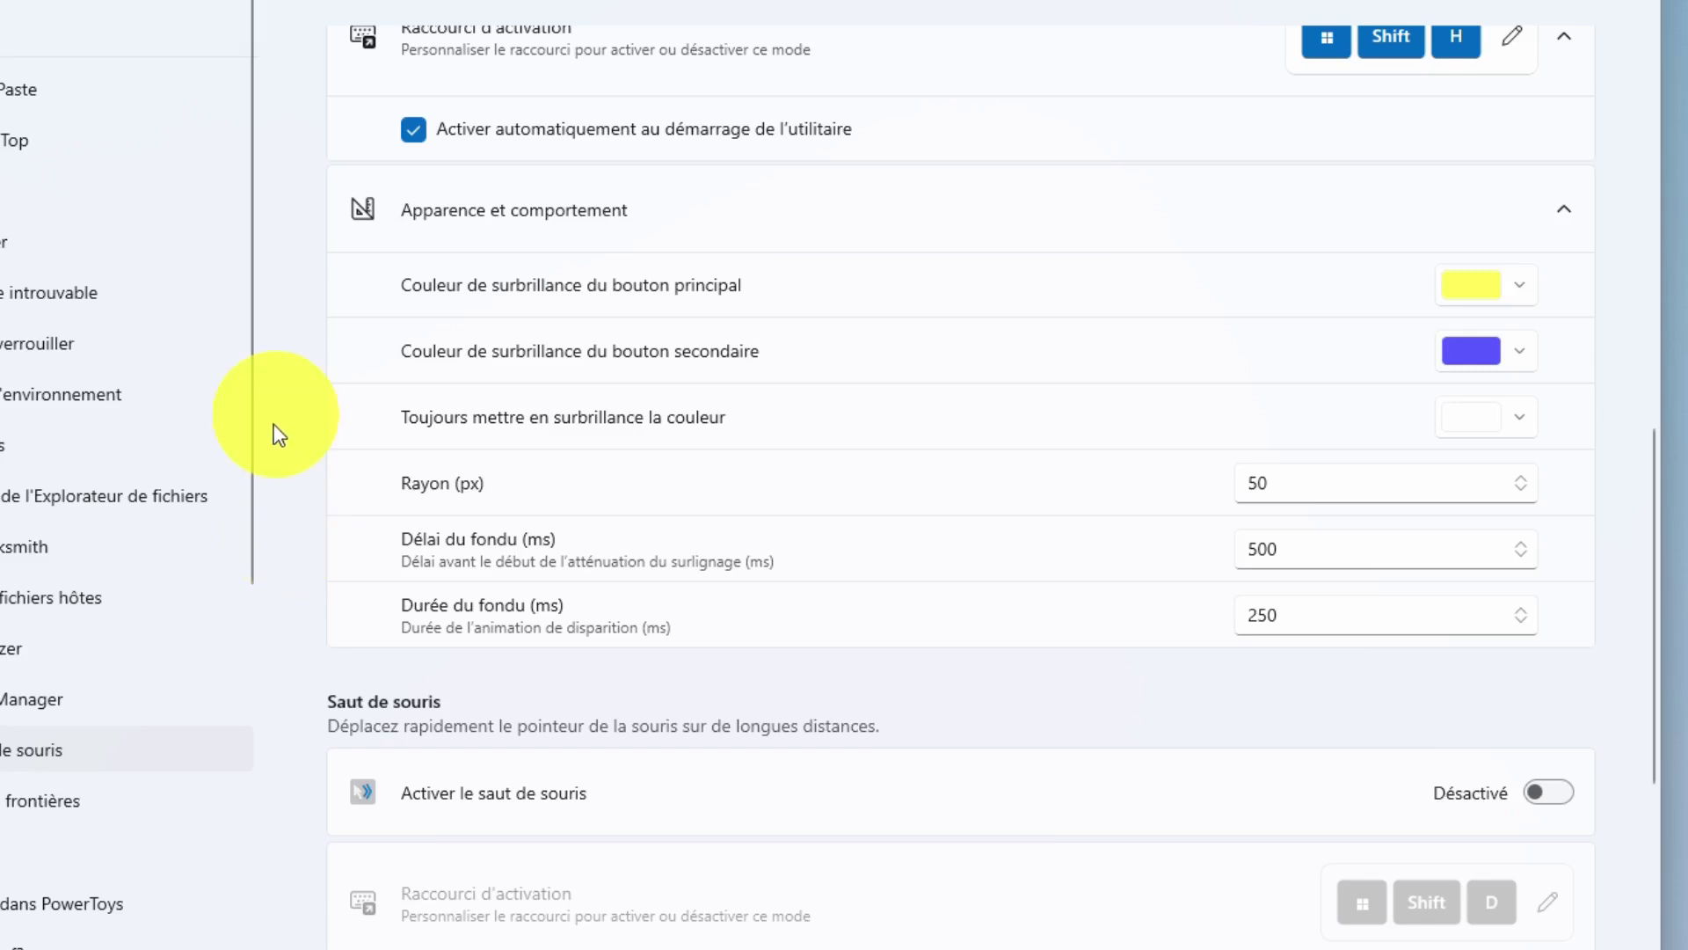
# Step: Set the mouse highlighter's radius back to 20 px and test the click highlight
pyautogui.doubleClick(1256, 482)
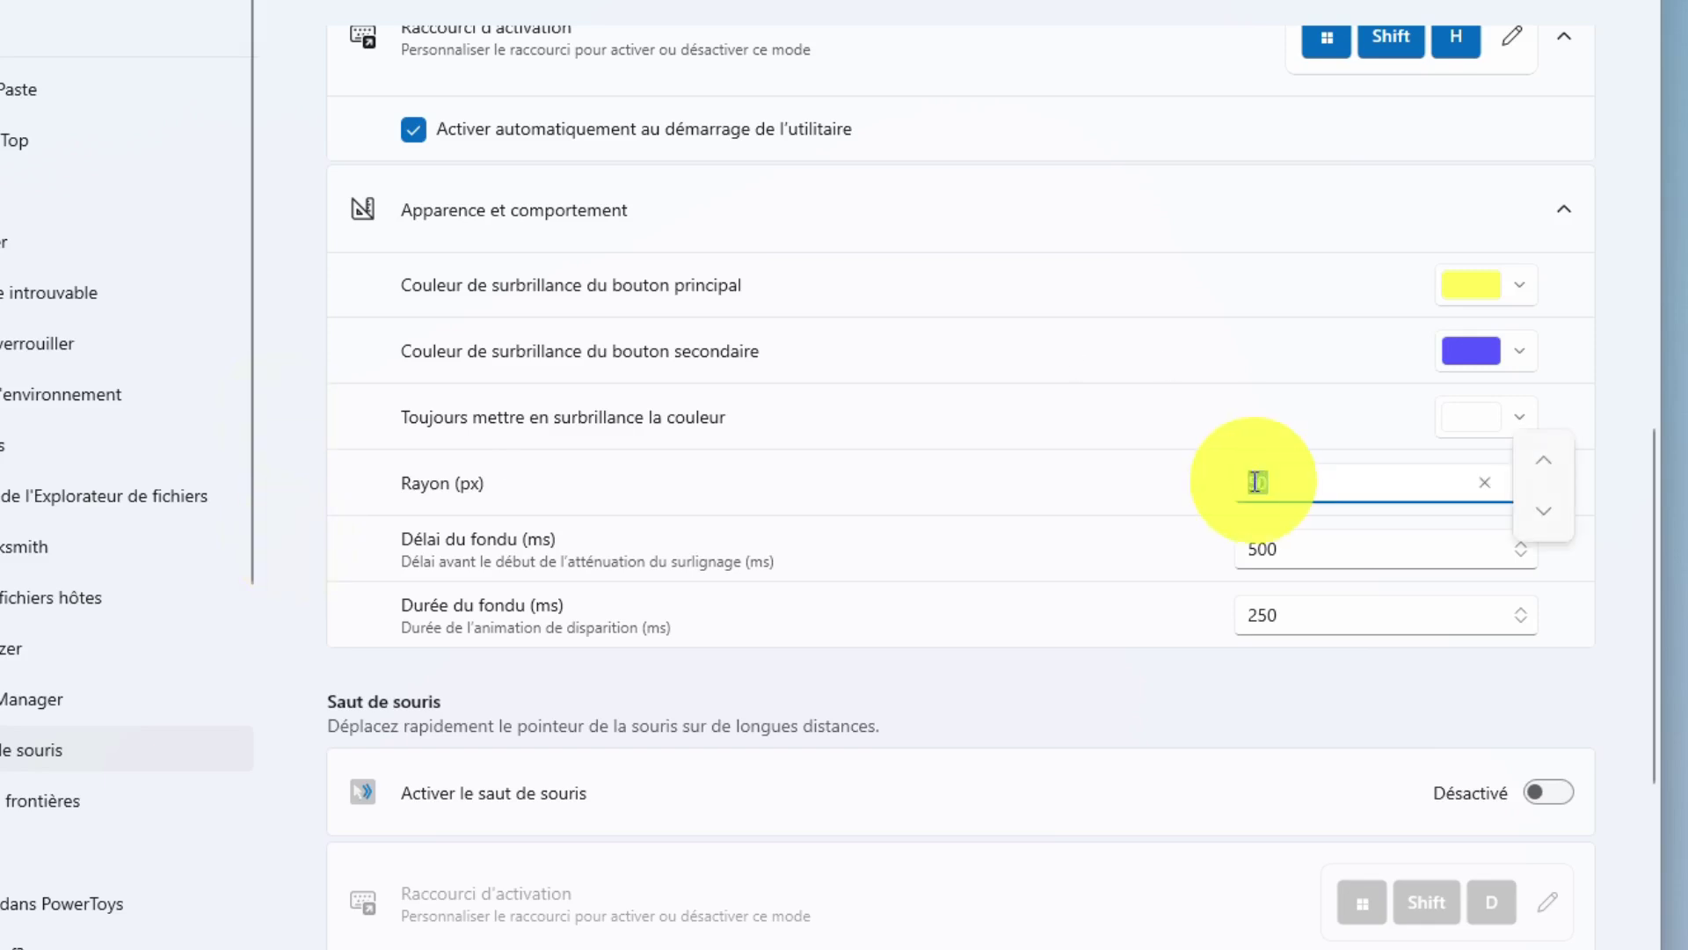
pyautogui.click(1255, 482)
pyautogui.press('BackSpace')
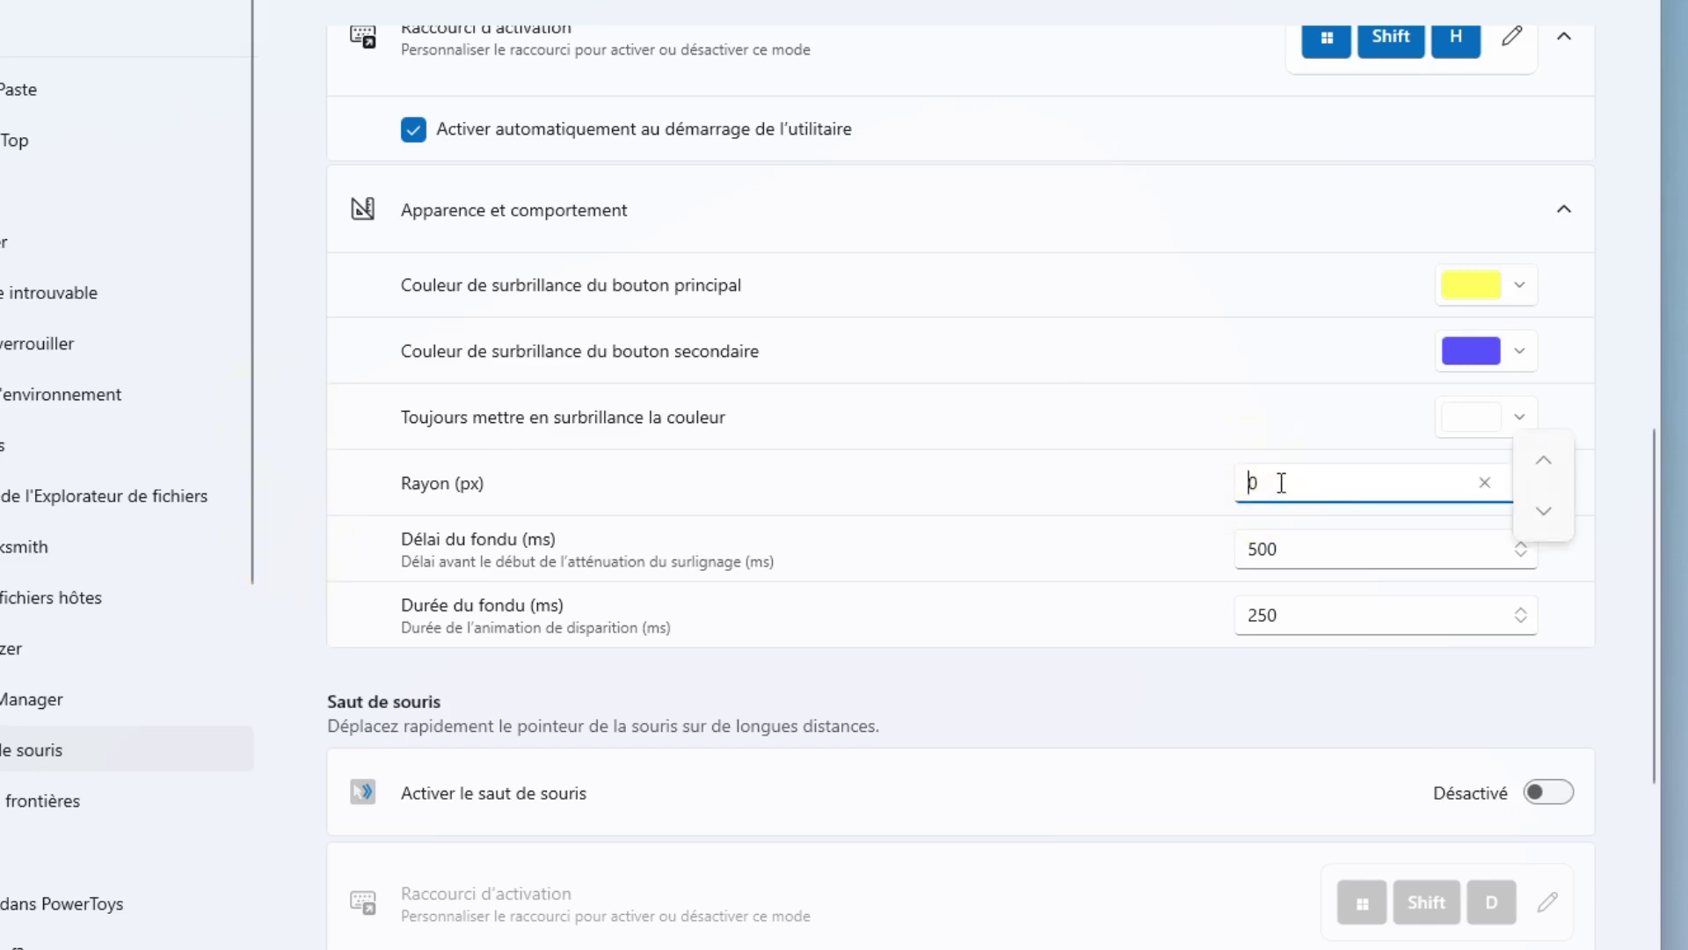
pyautogui.write('2')
pyautogui.click(272, 530)
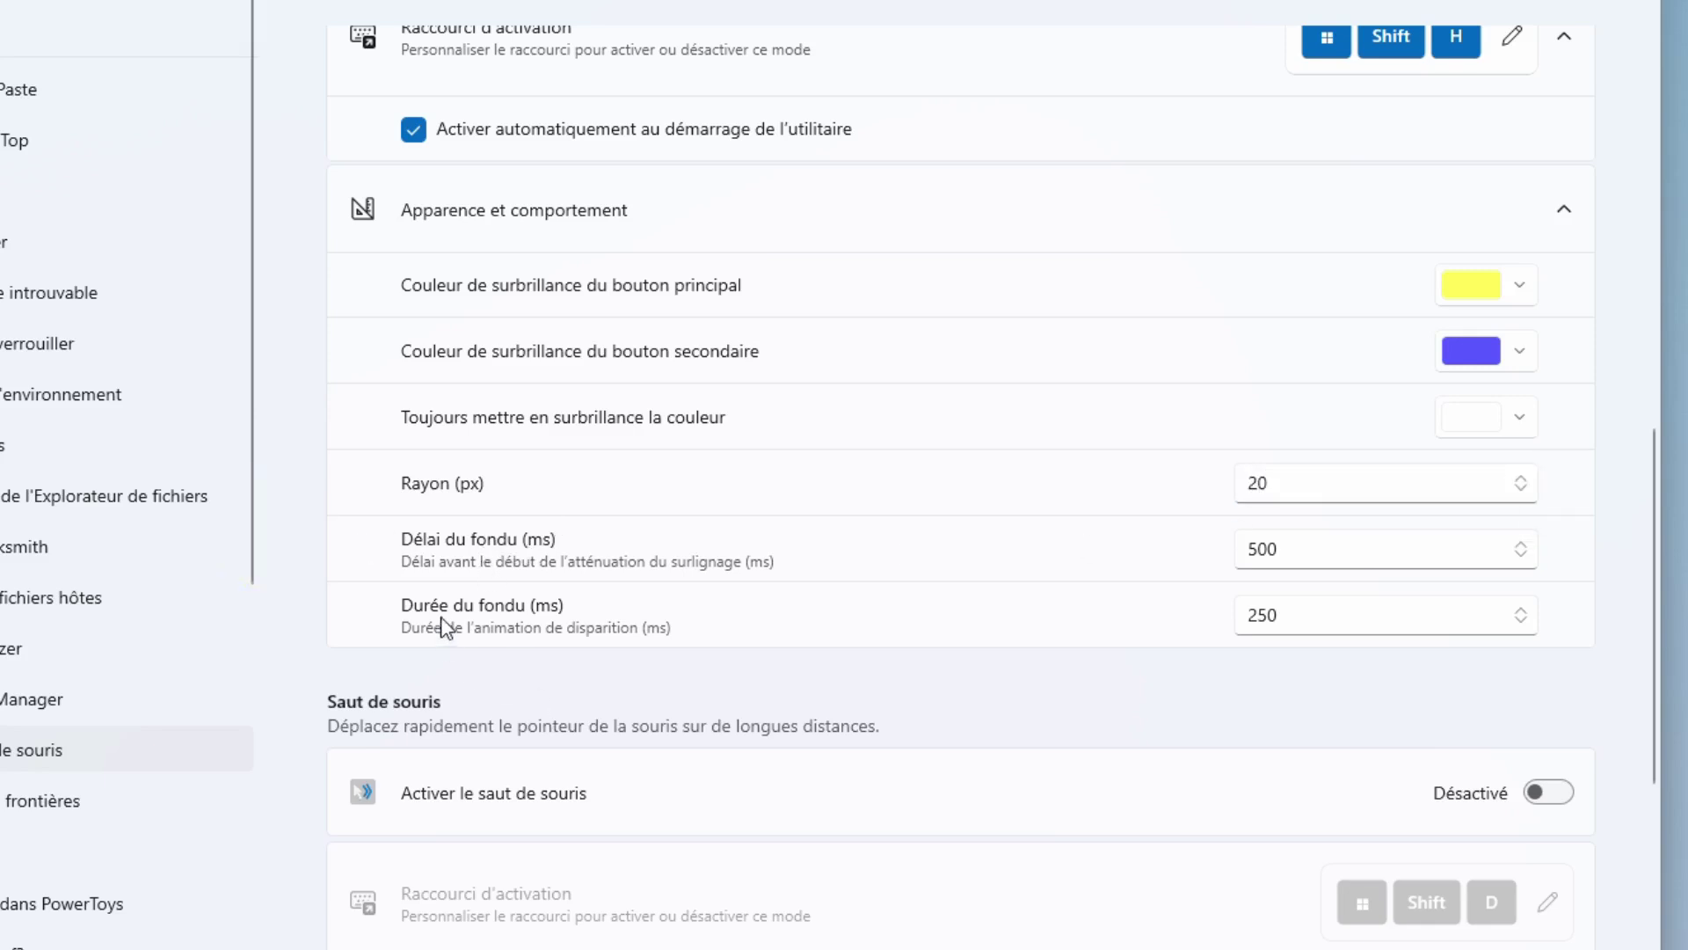
# Step: Test Réticules du pointeur de souris by showing and hiding the crosshairs, and close the PowerToys settings window
pyautogui.scroll(-6, 510, 676)
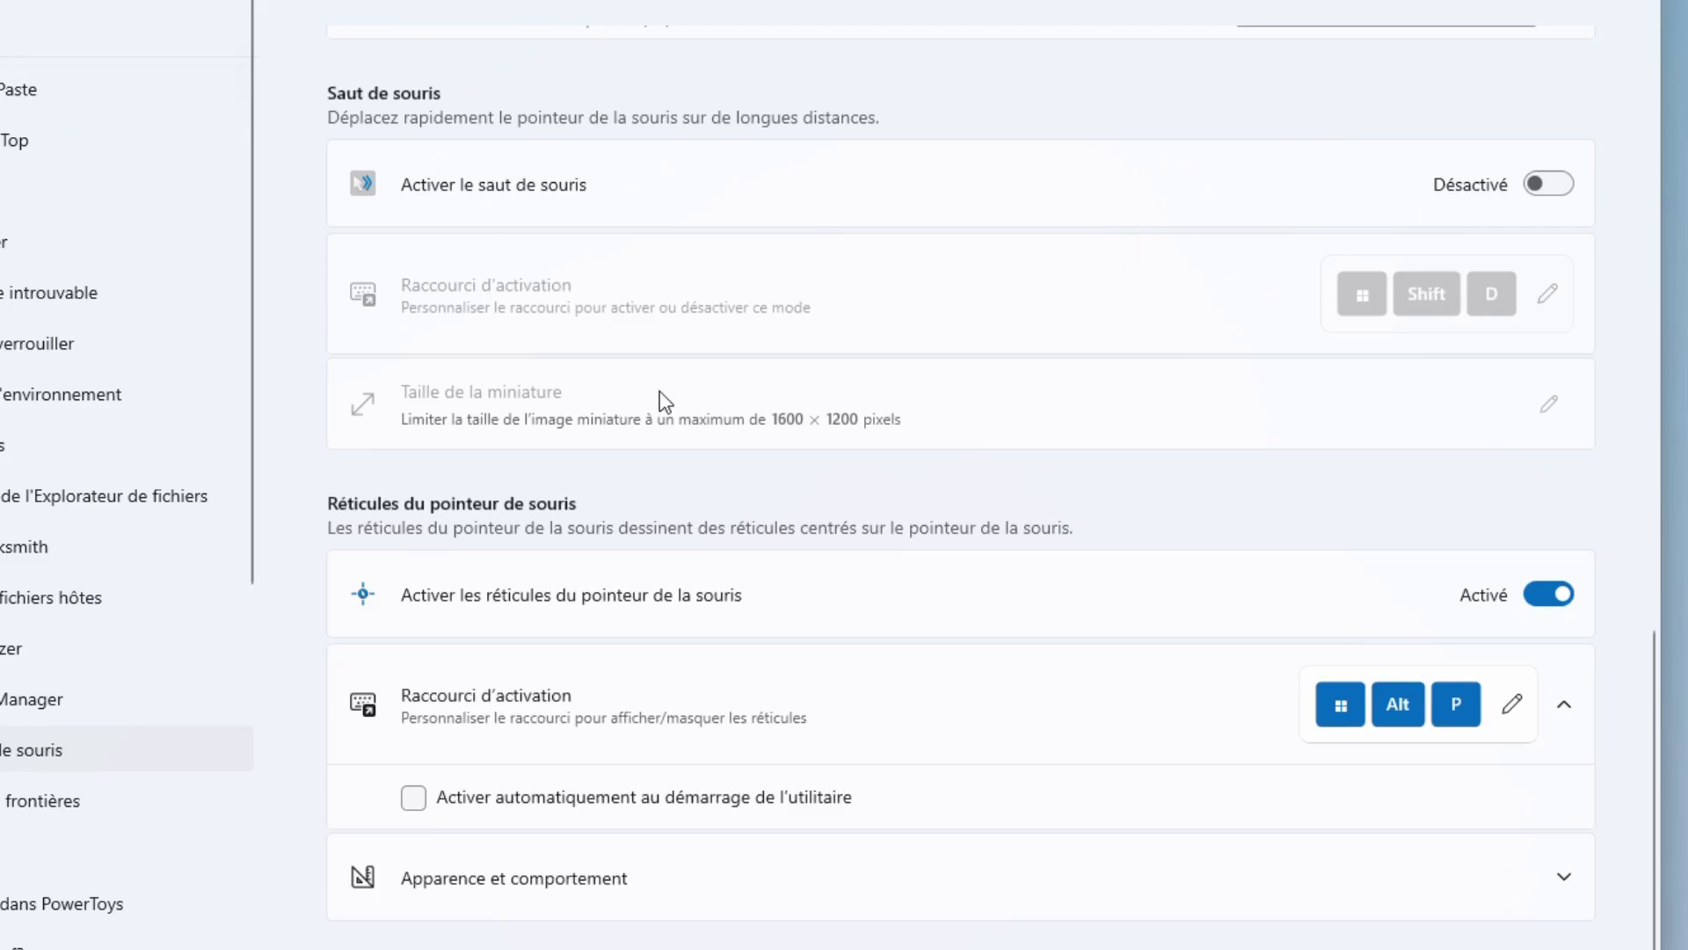
pyautogui.scroll(-1, 484, 493)
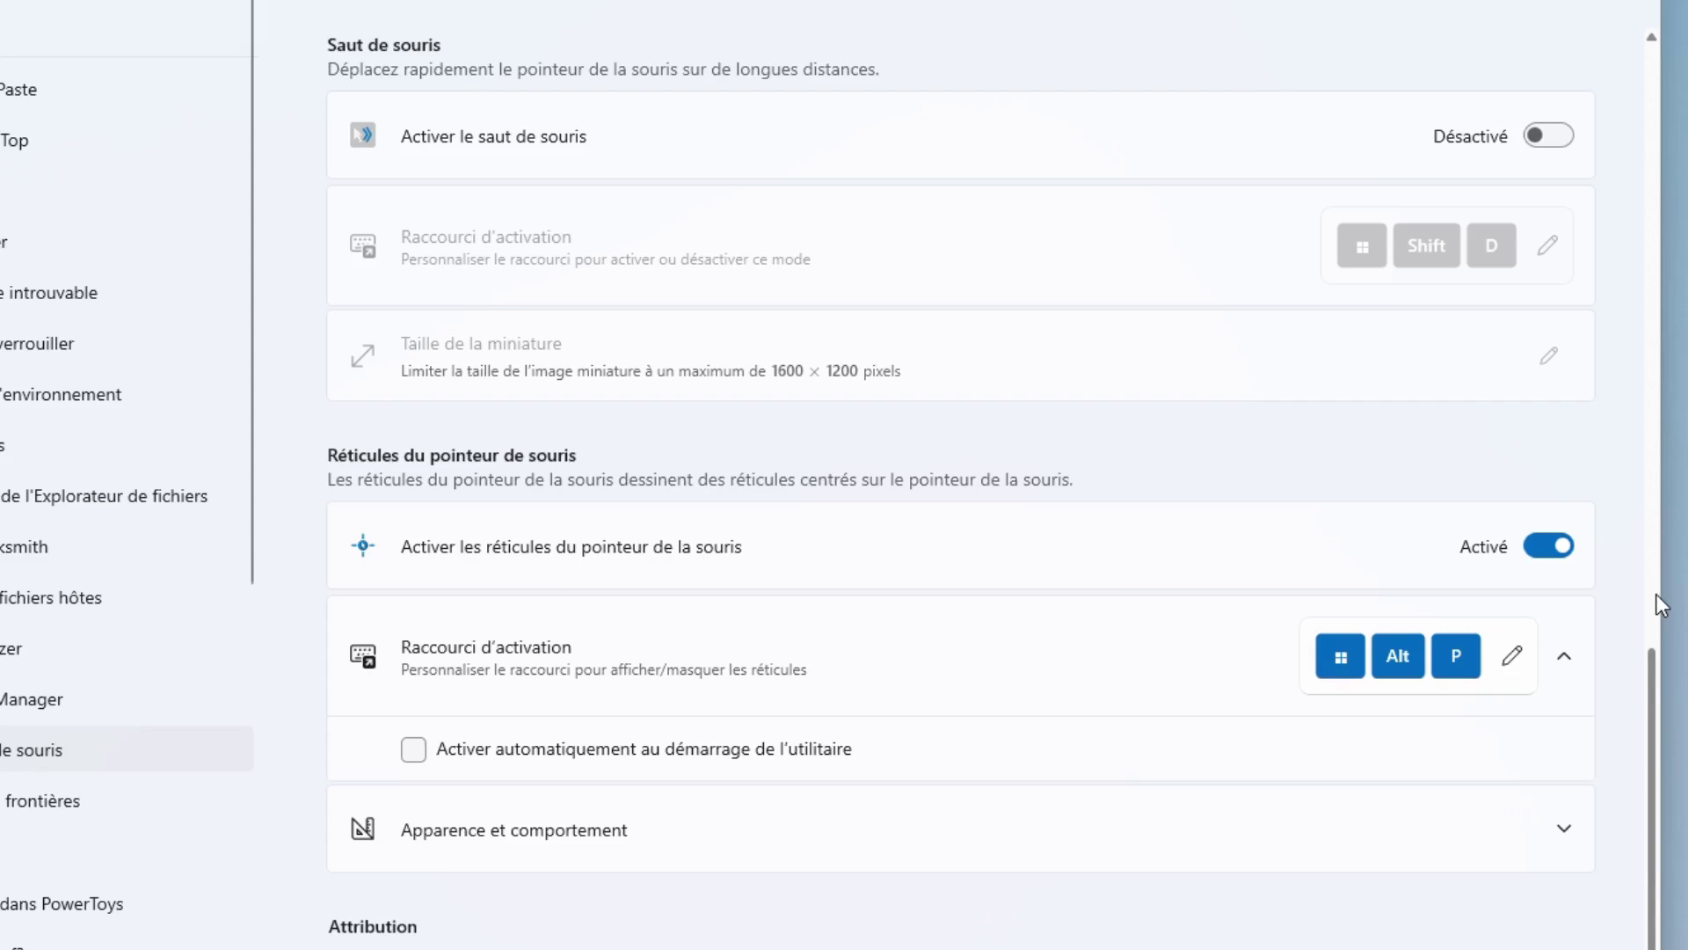
pyautogui.press('super+alt+p')
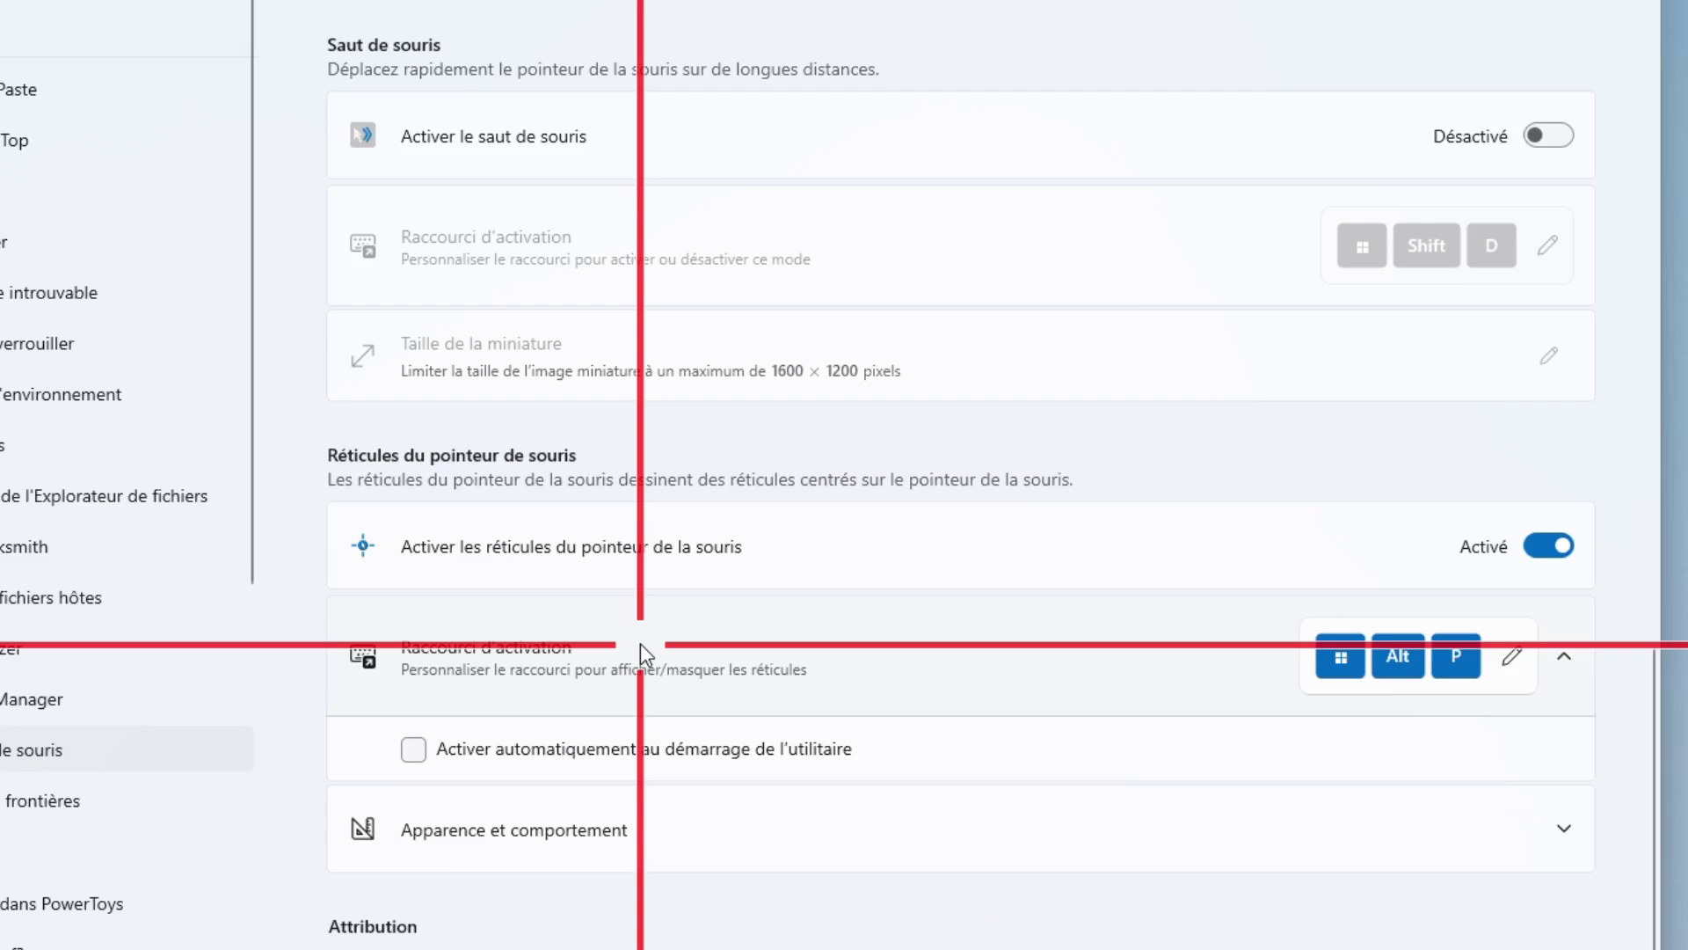
pyautogui.press('super+alt+p')
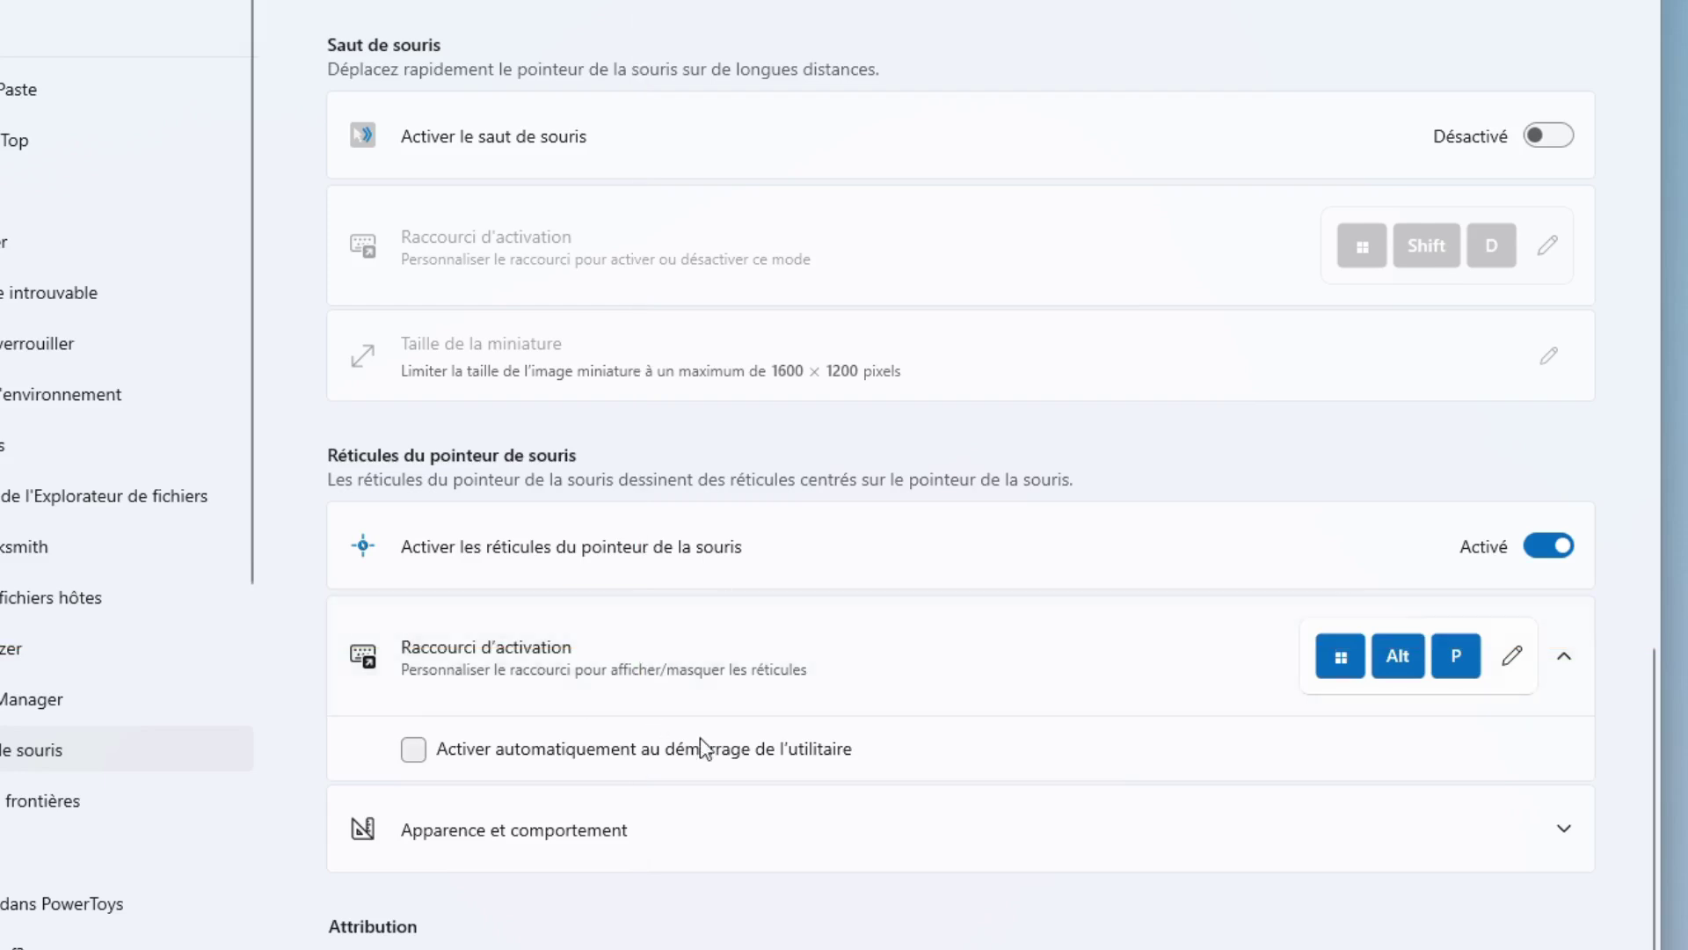
pyautogui.scroll(10, 703, 748)
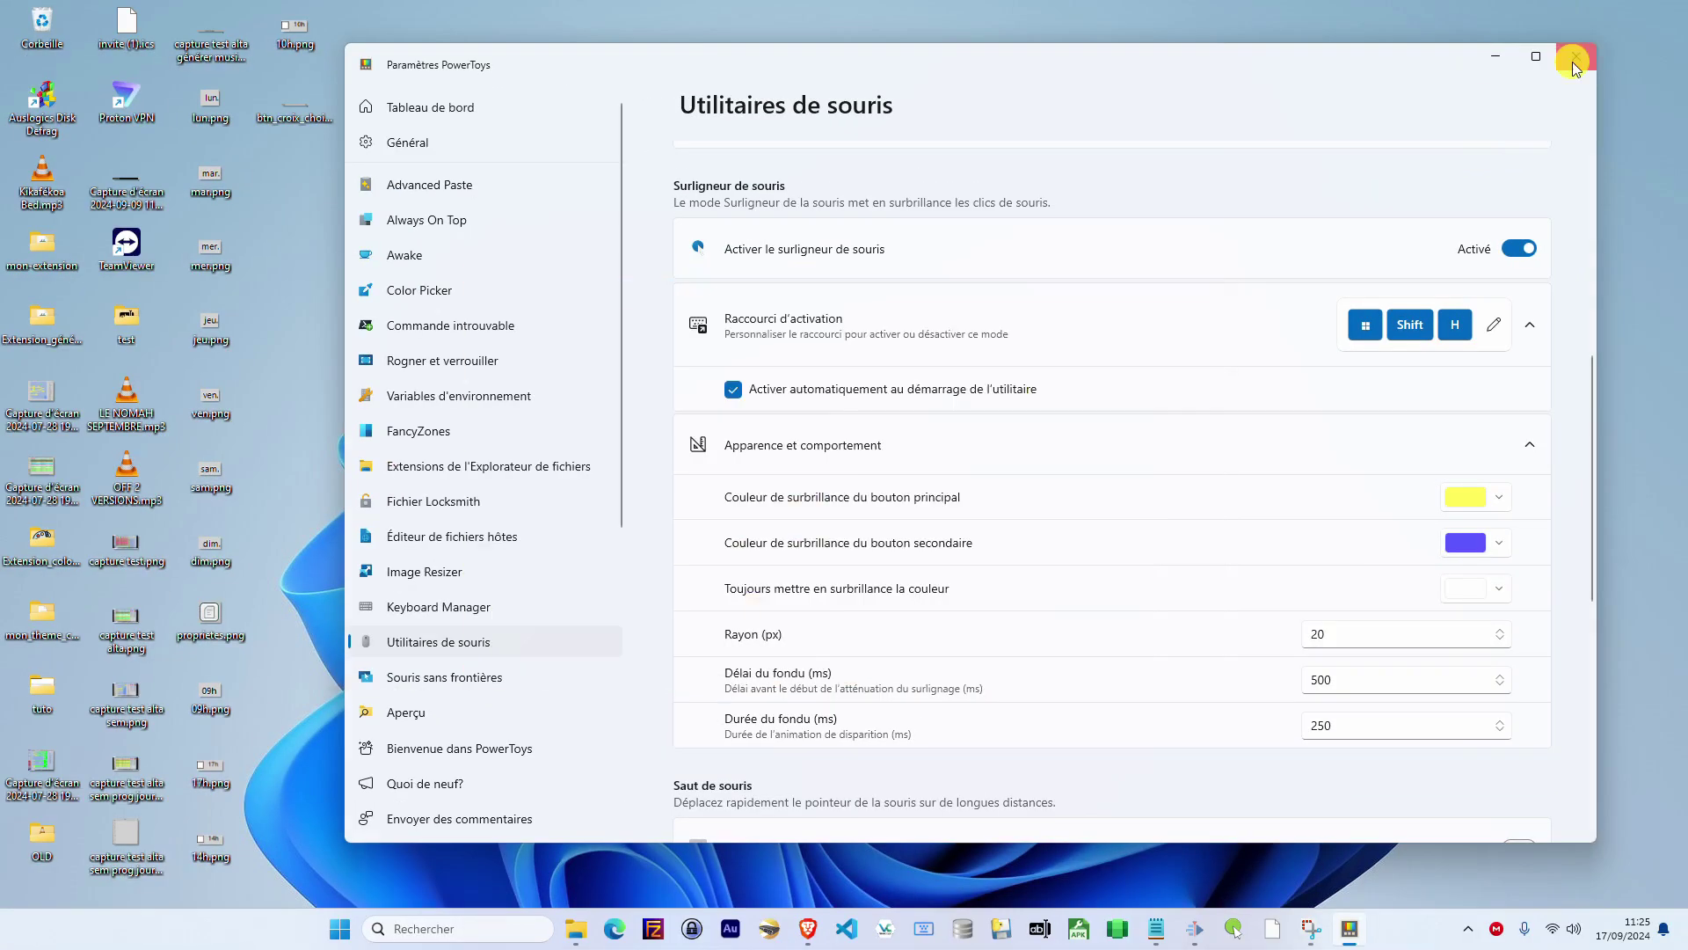
pyautogui.click(1572, 62)
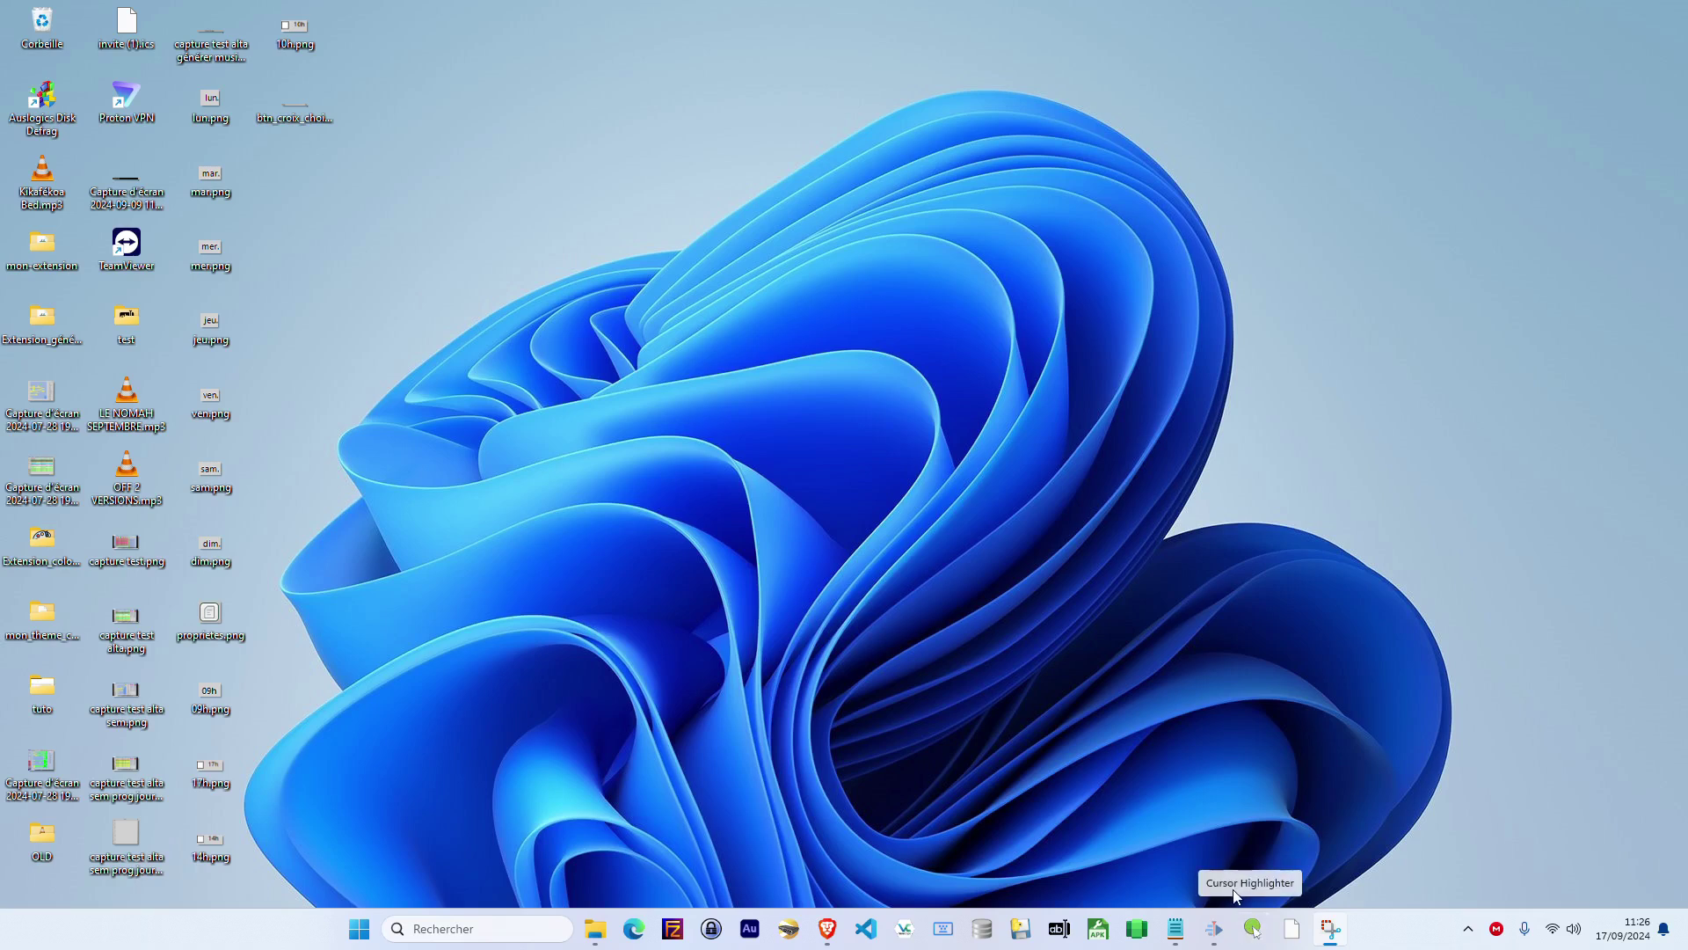
# Step: Launch Cursor Highlighter to preview its pointer highlight, and exit it from the notification area
pyautogui.click(1254, 930)
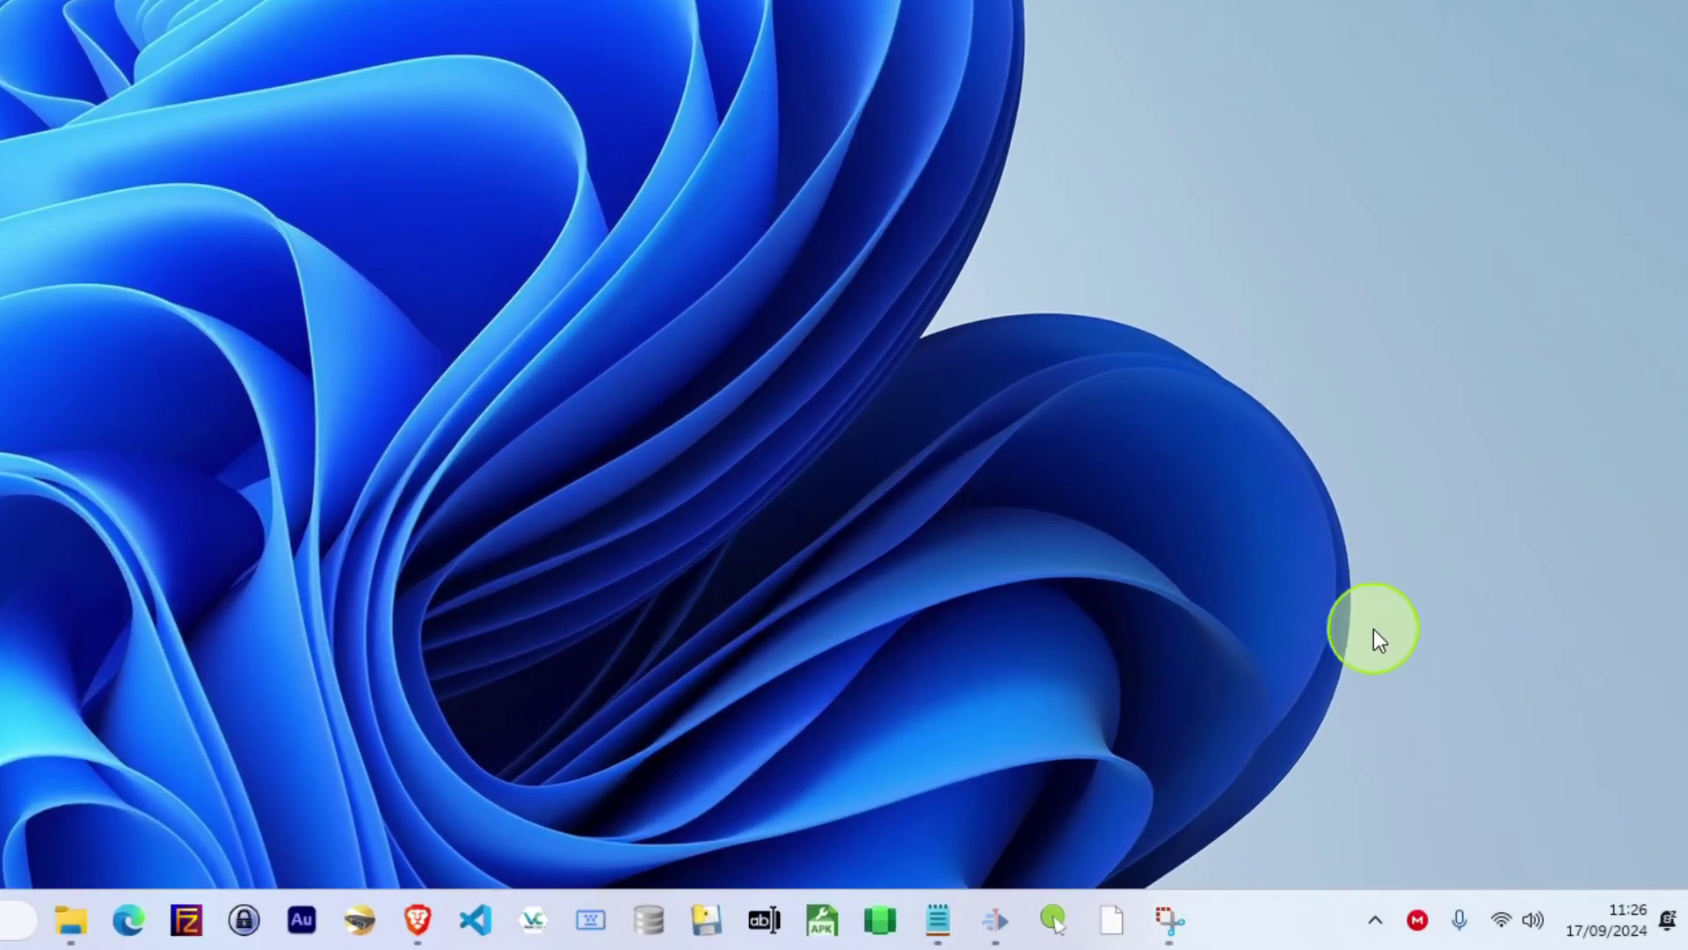
pyautogui.click(1375, 919)
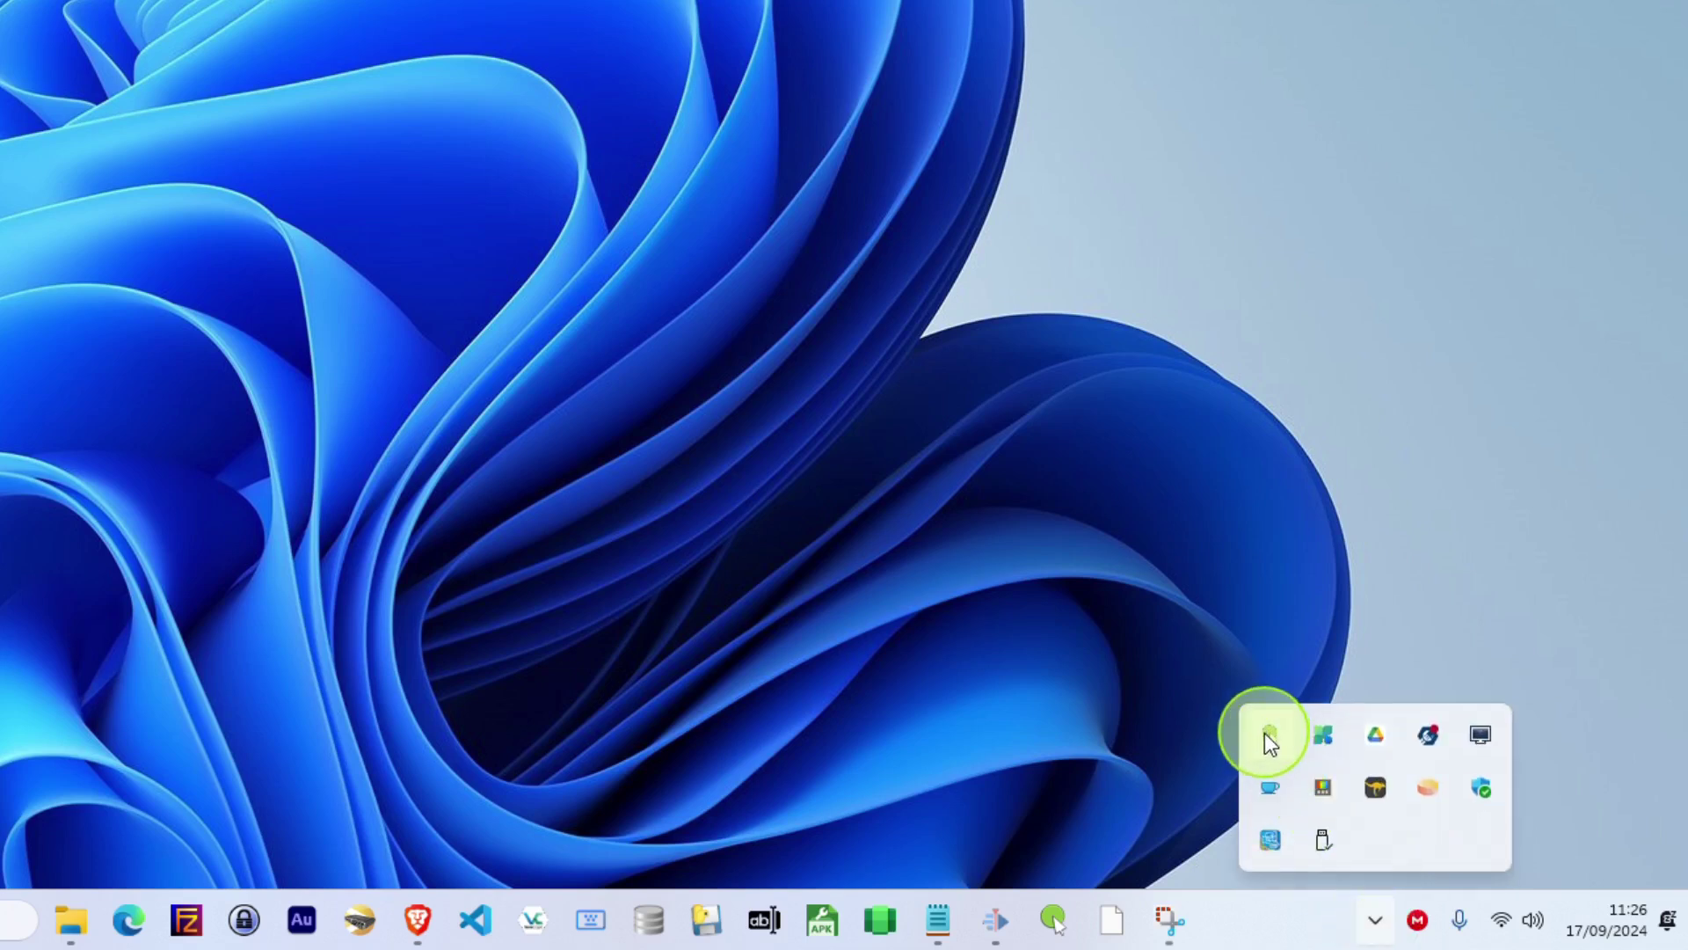
pyautogui.rightClick(1272, 735)
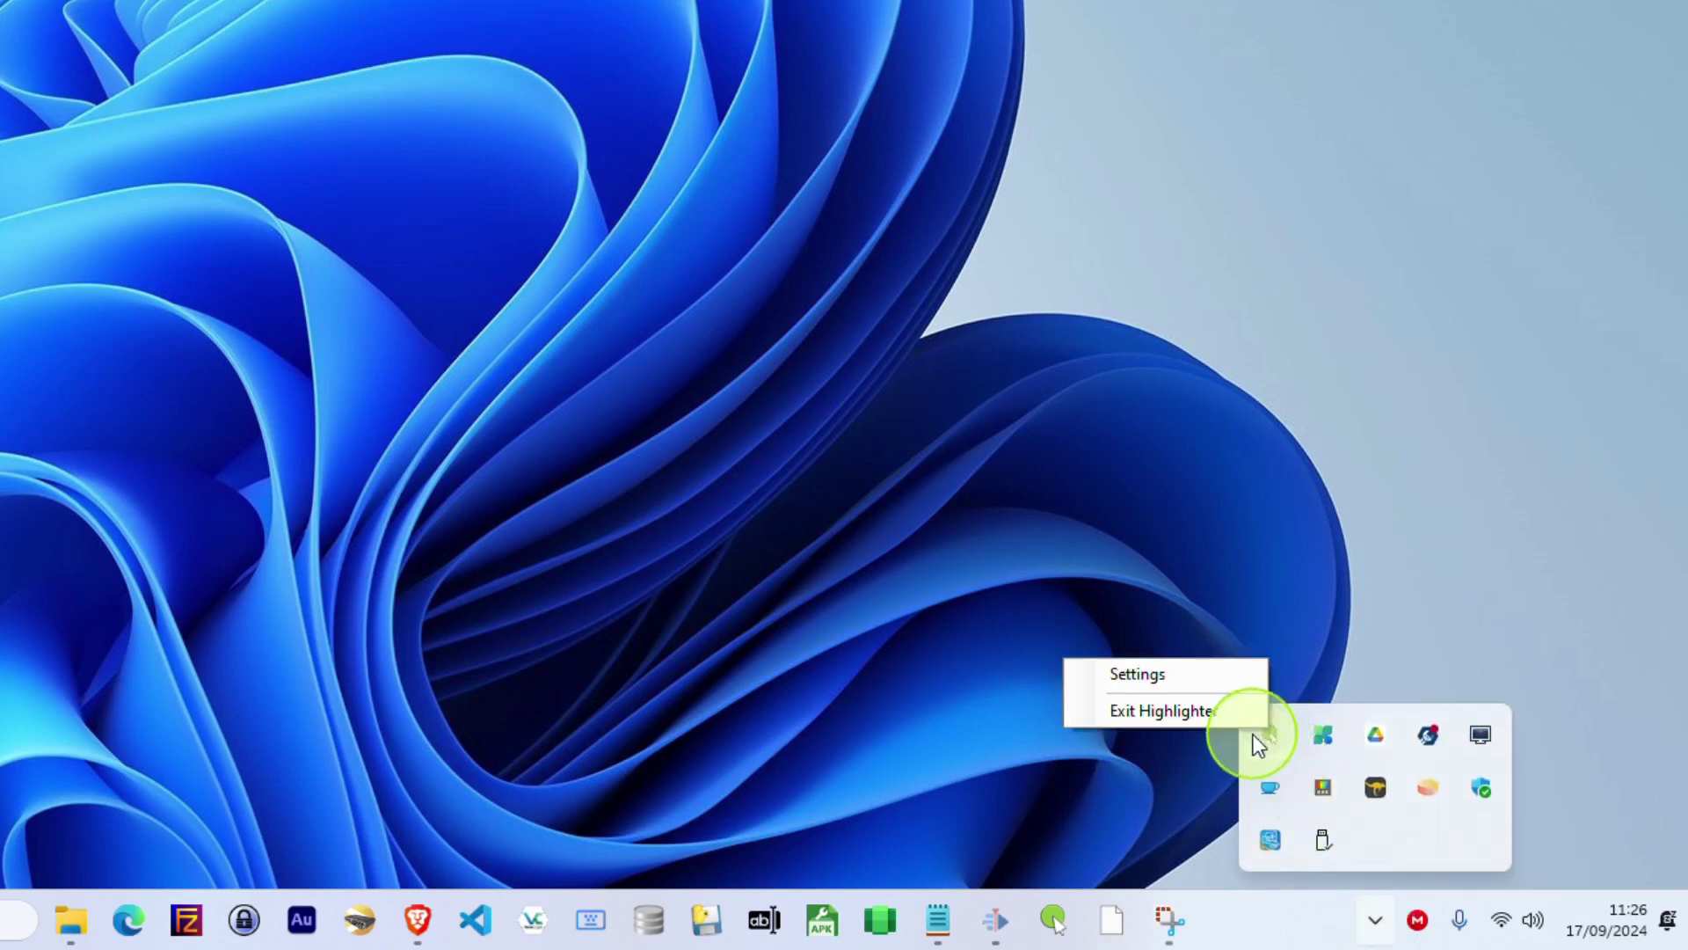
pyautogui.click(1153, 710)
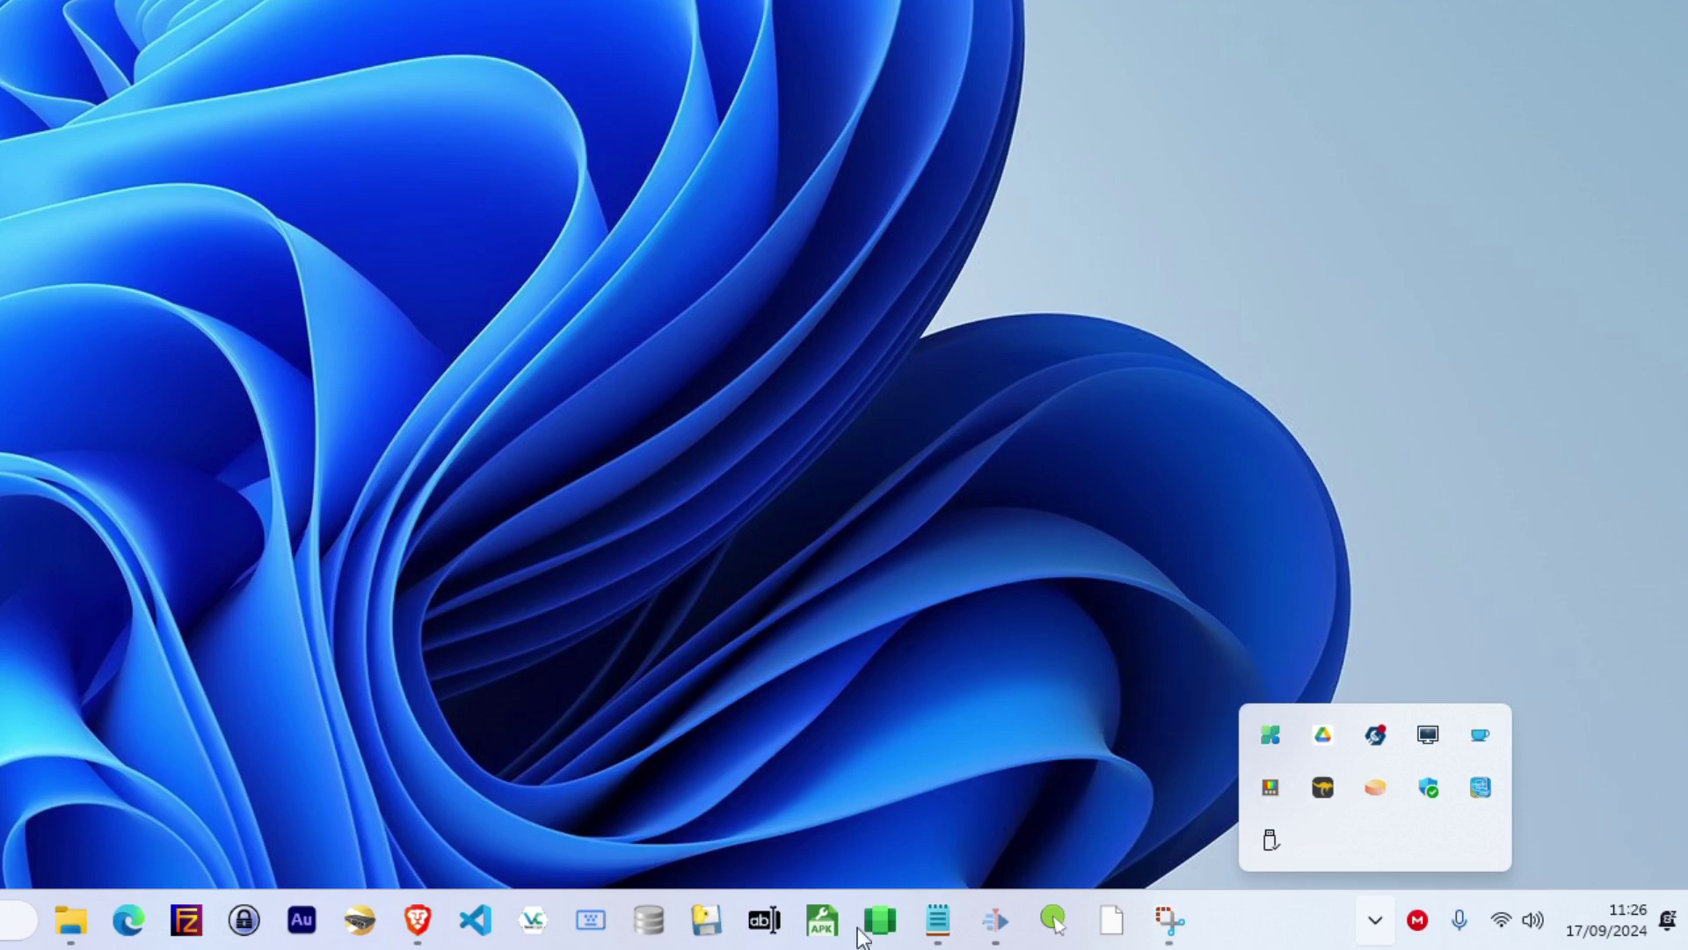
# Step: Relaunch Cursor Highlighter, open its settings and move the settings window fully into view
pyautogui.click(1052, 917)
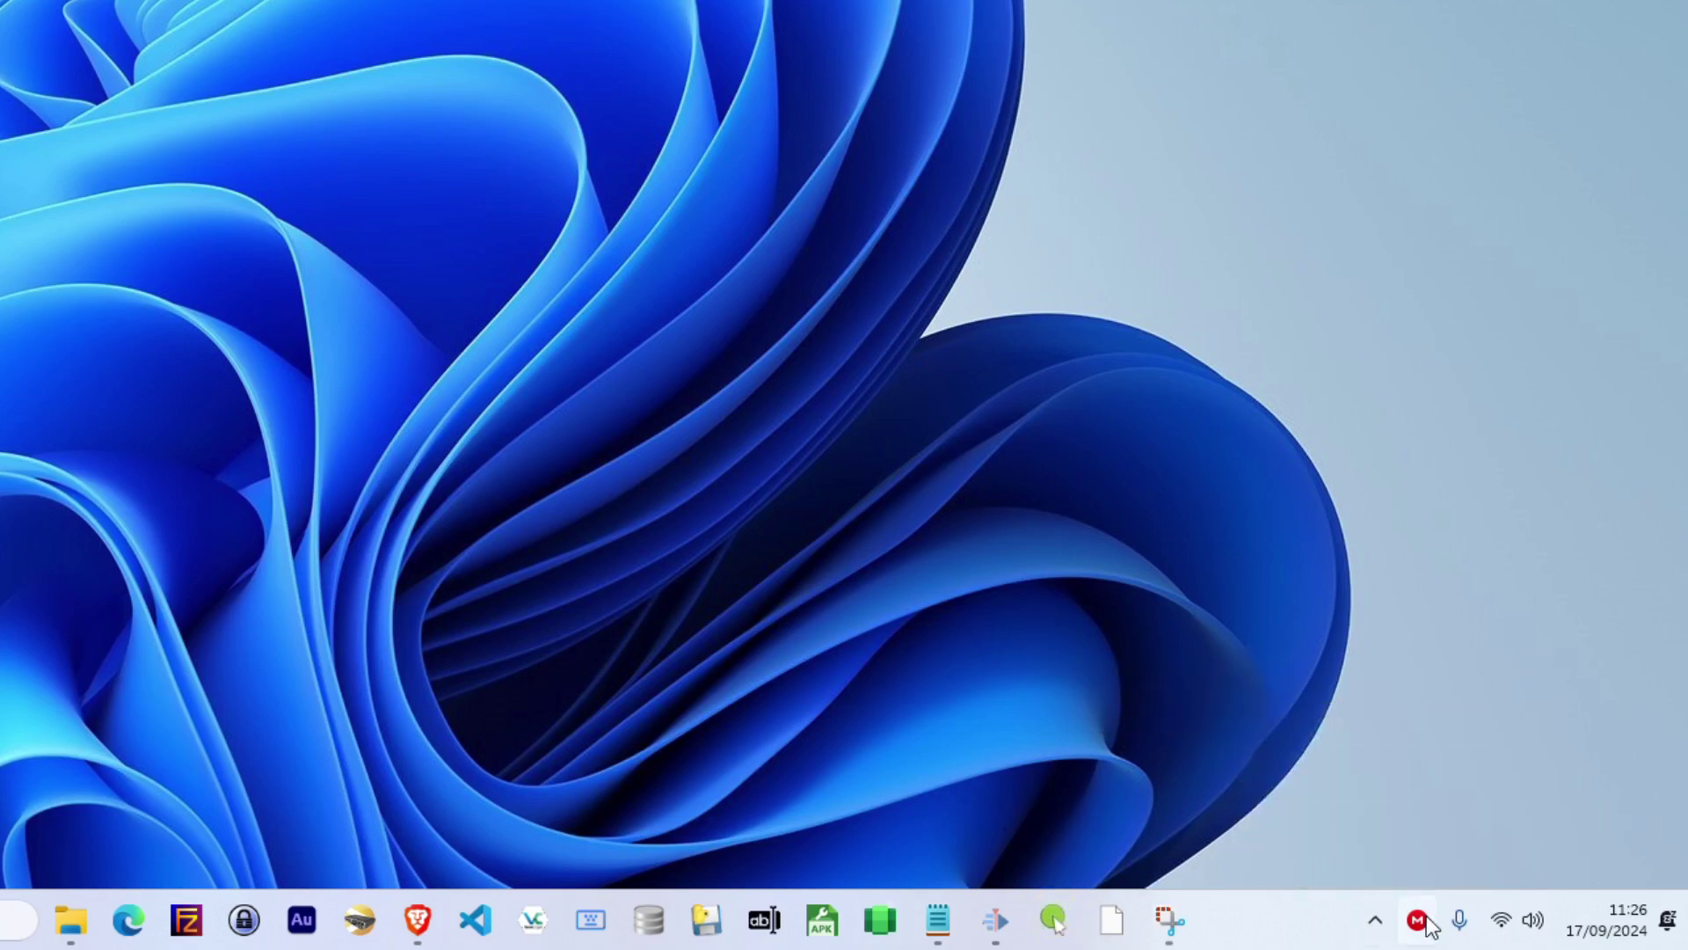
pyautogui.click(1374, 919)
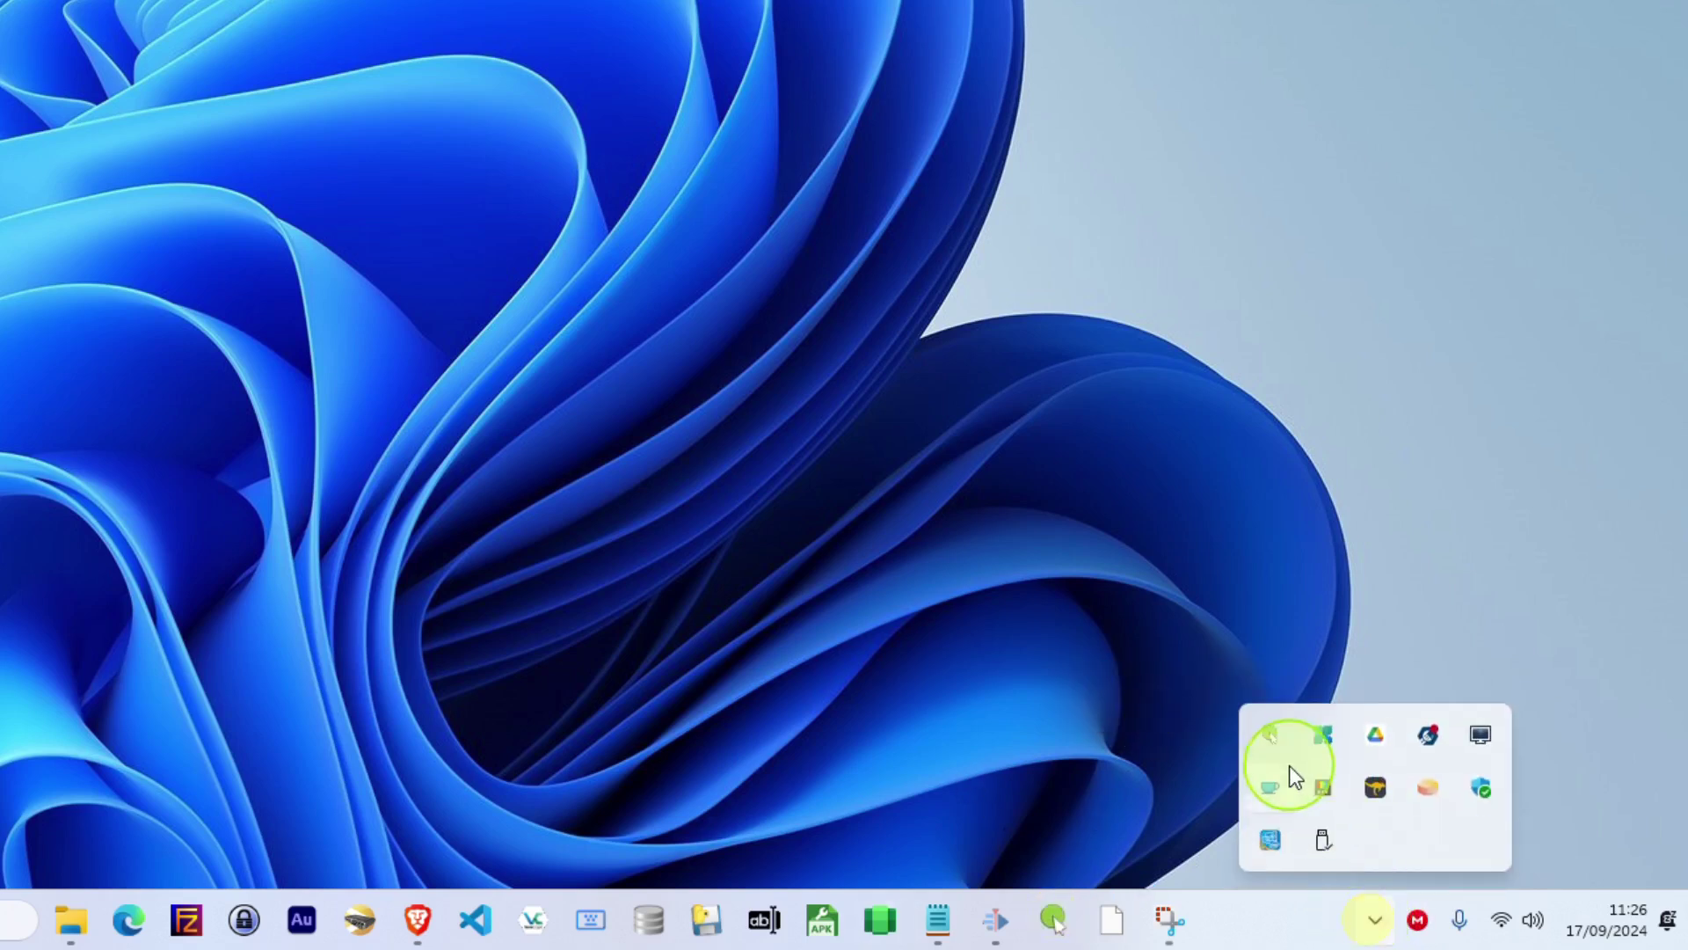
pyautogui.rightClick(1264, 726)
pyautogui.click(1182, 679)
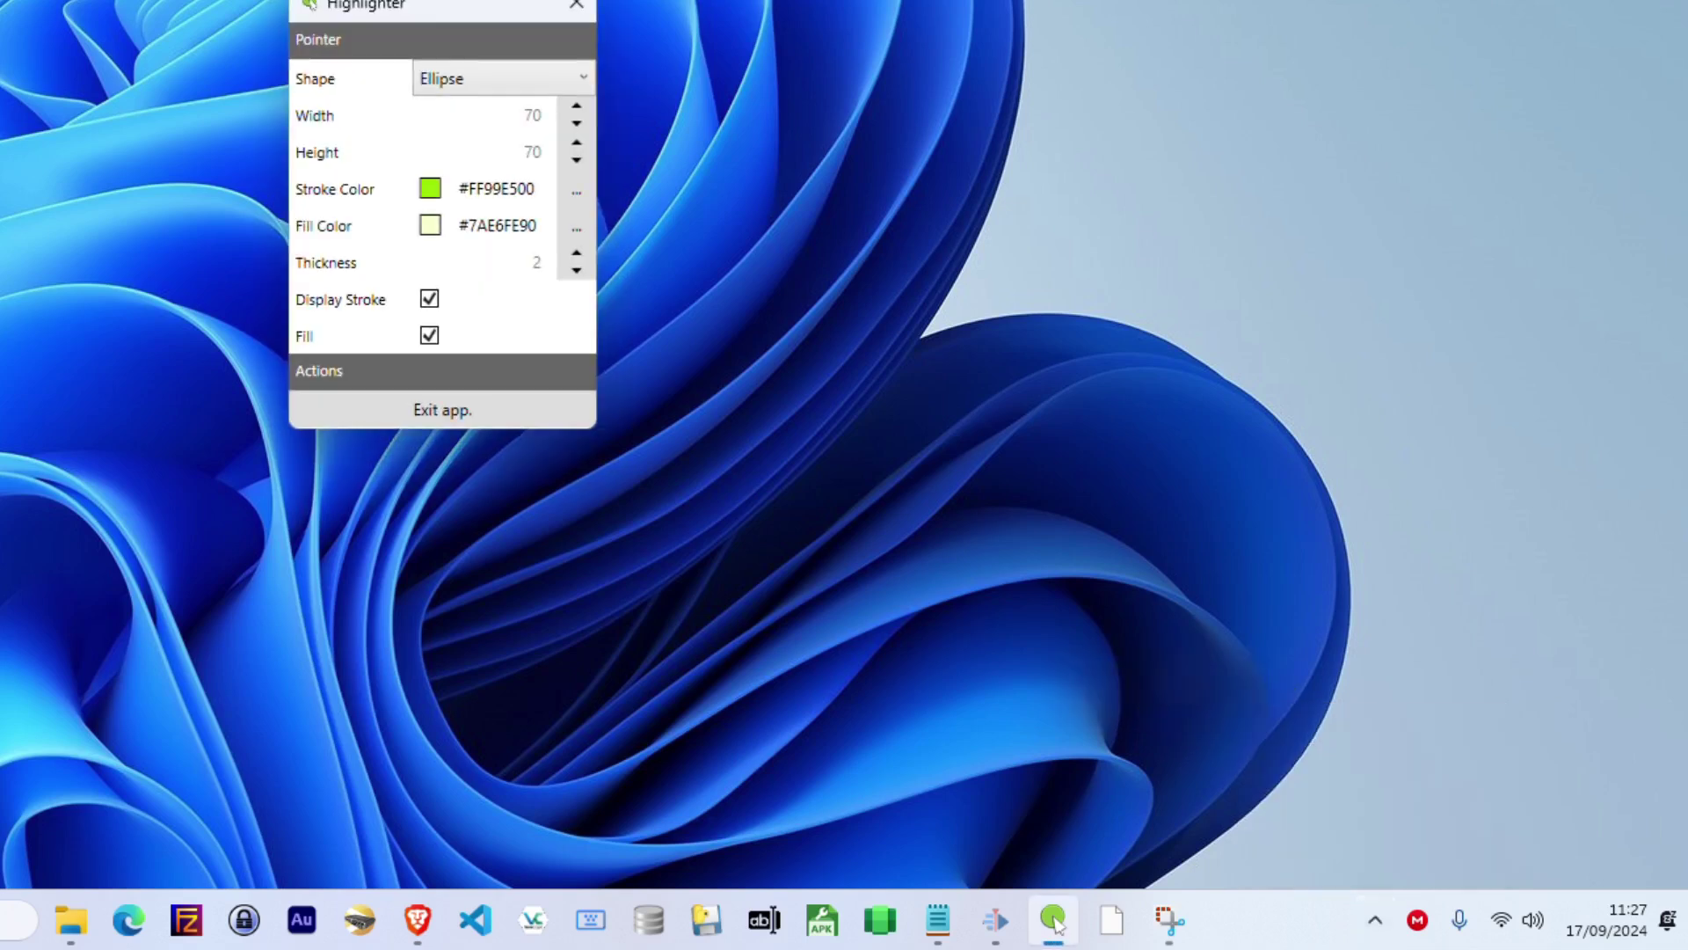
pyautogui.moveTo(422, 7); pyautogui.dragTo(724, 0)
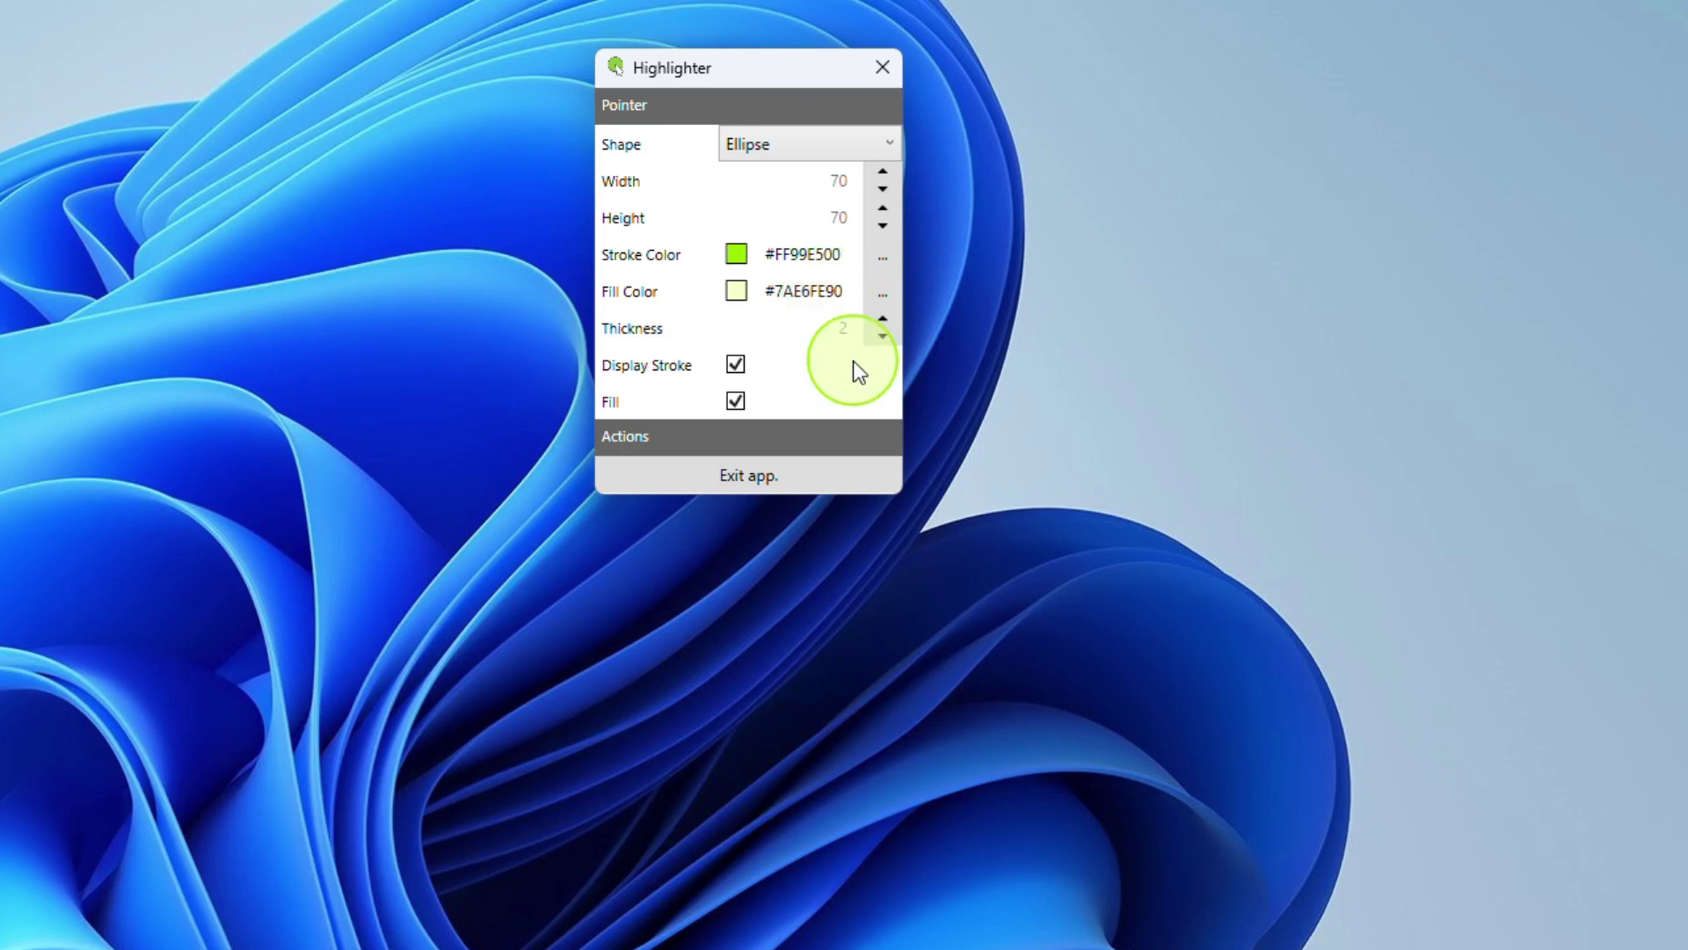
# Step: Try the Arrow shape for the pointer highlight, switch it back to Ellipse and exit the highlighter
pyautogui.click(773, 139)
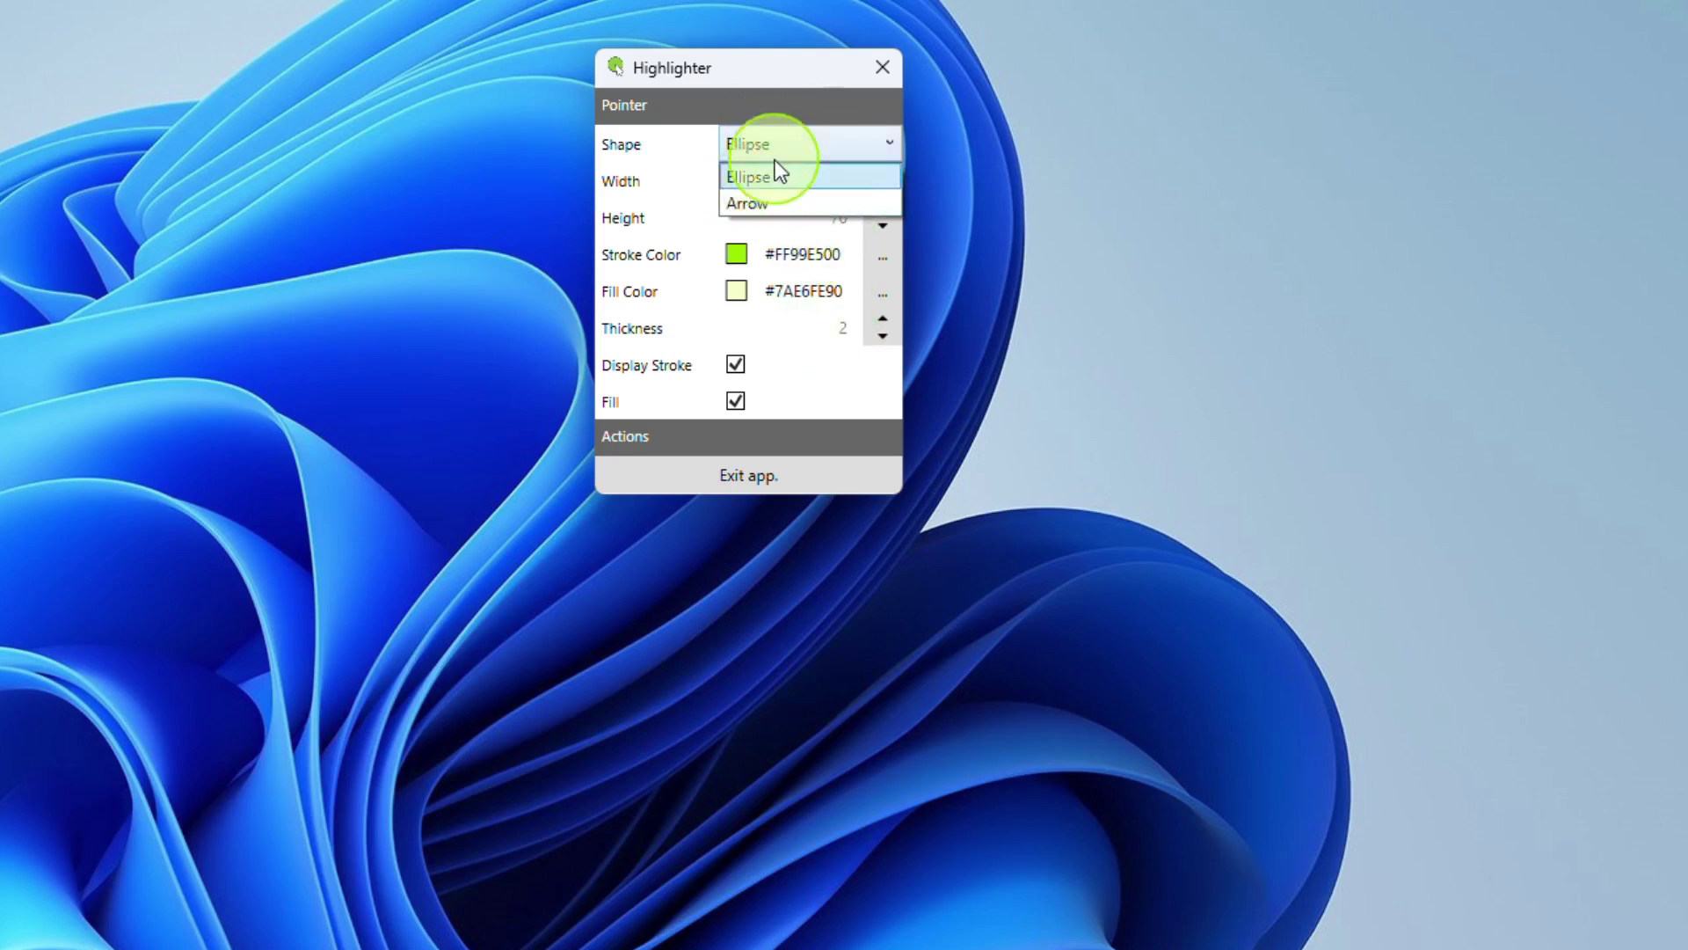
pyautogui.click(756, 204)
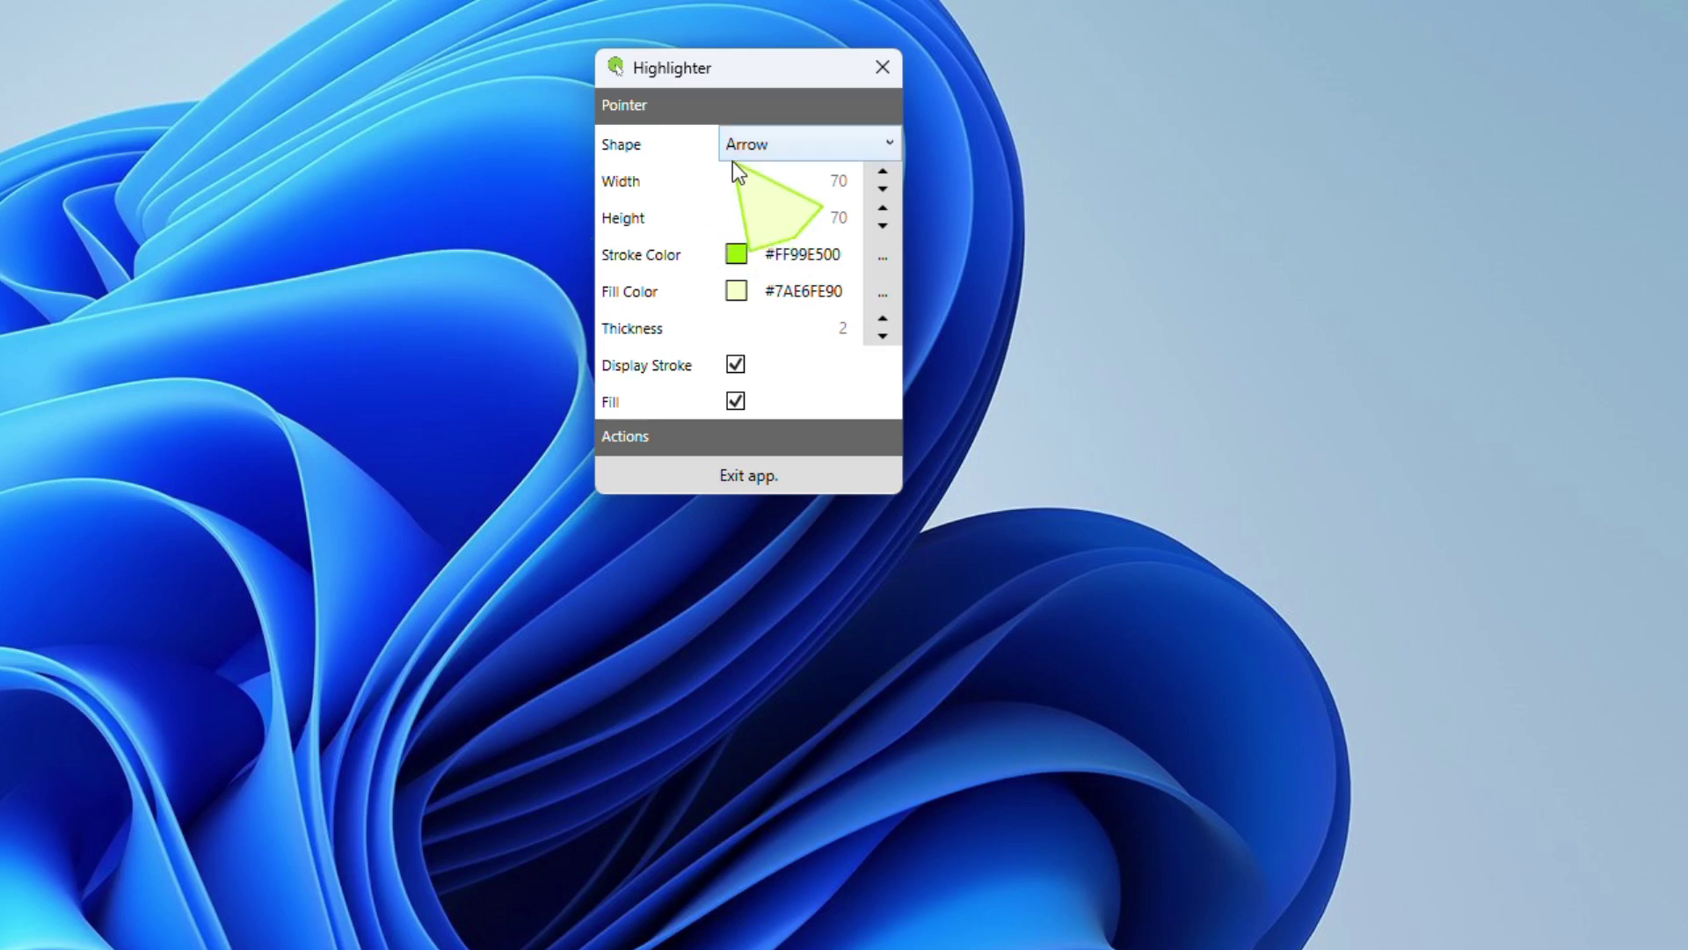
pyautogui.click(778, 139)
pyautogui.click(777, 173)
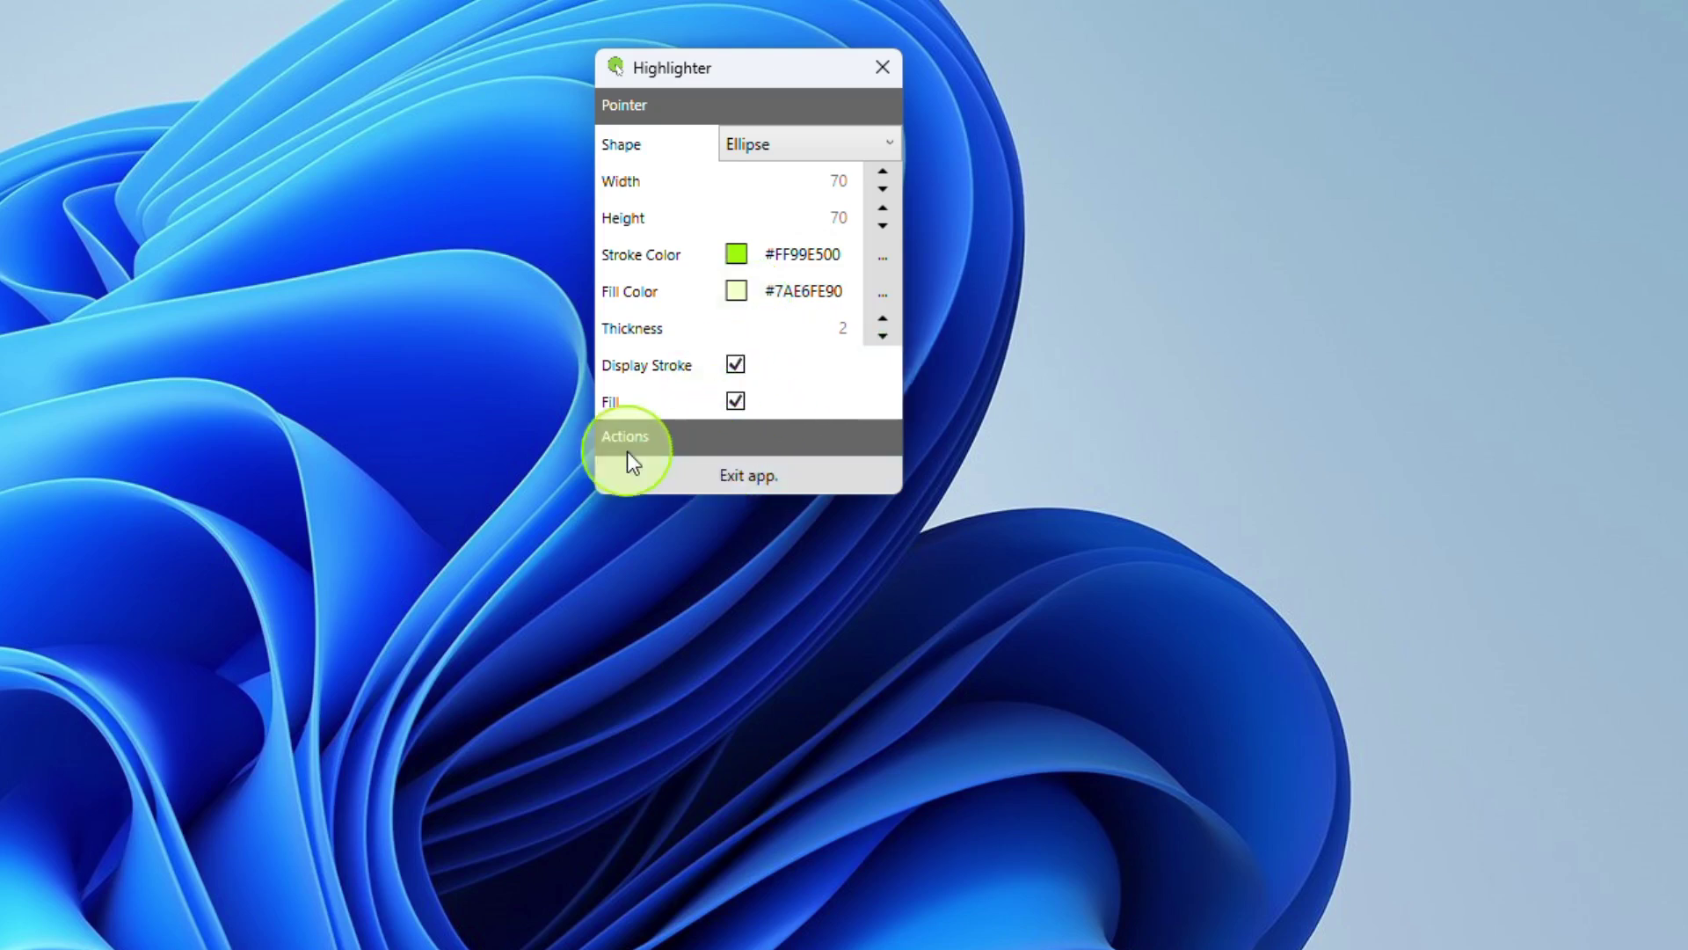
pyautogui.click(751, 477)
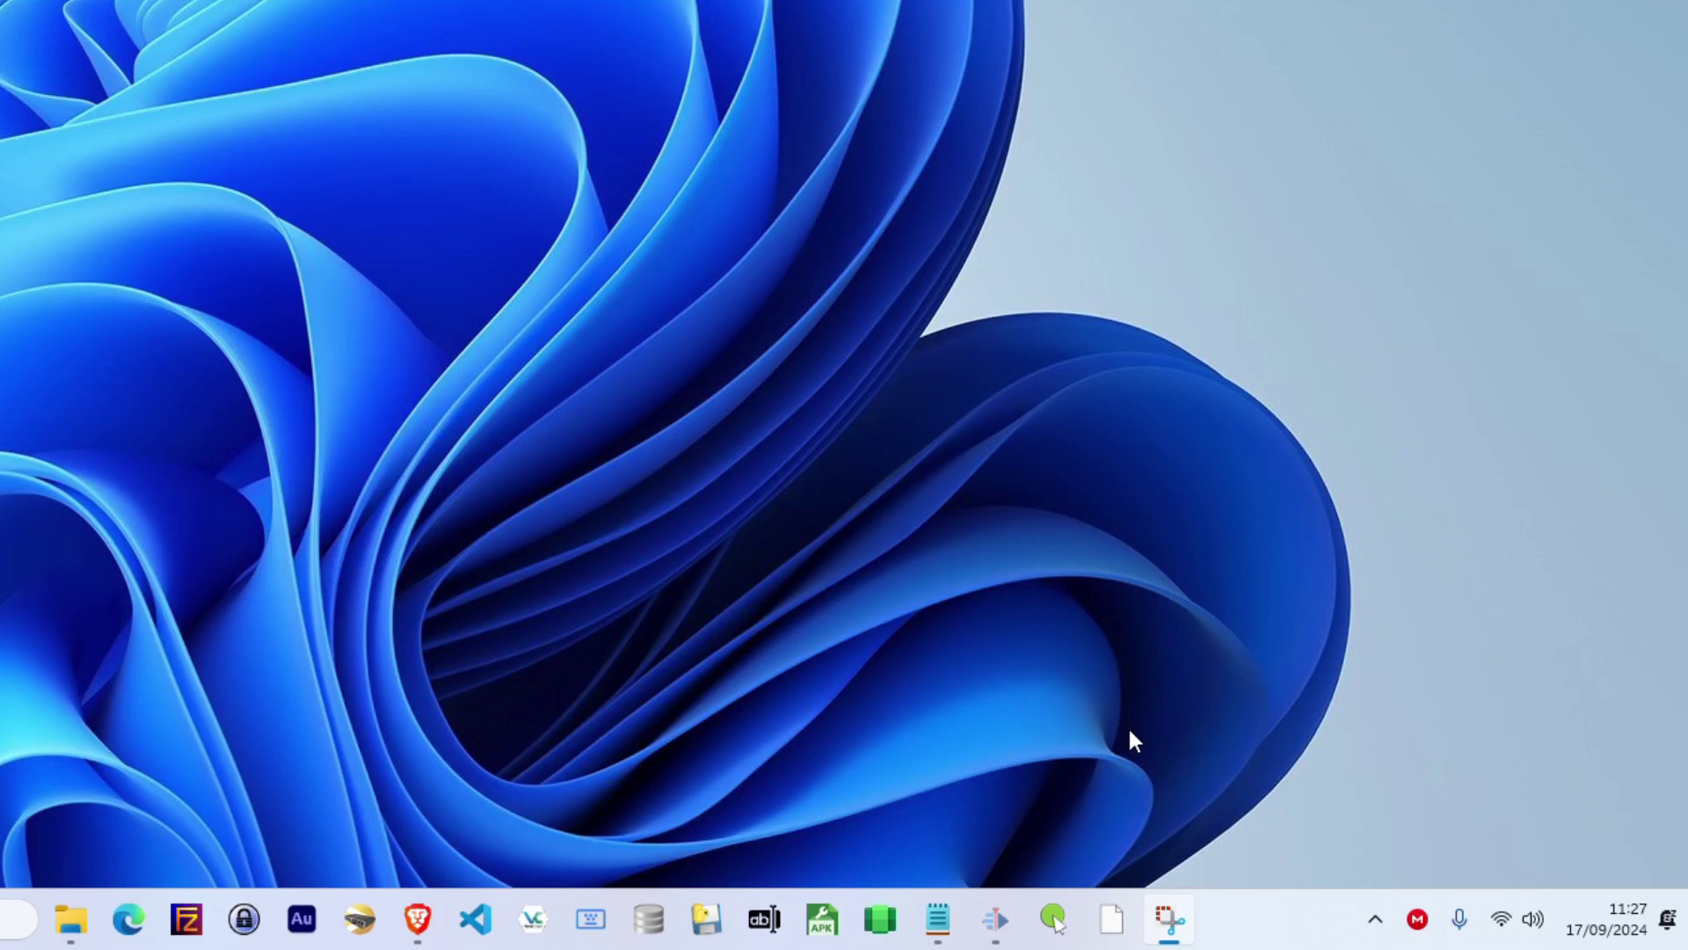
# Step: Launch PenAttention and open its Highlight Settings from the notification area
pyautogui.click(1114, 921)
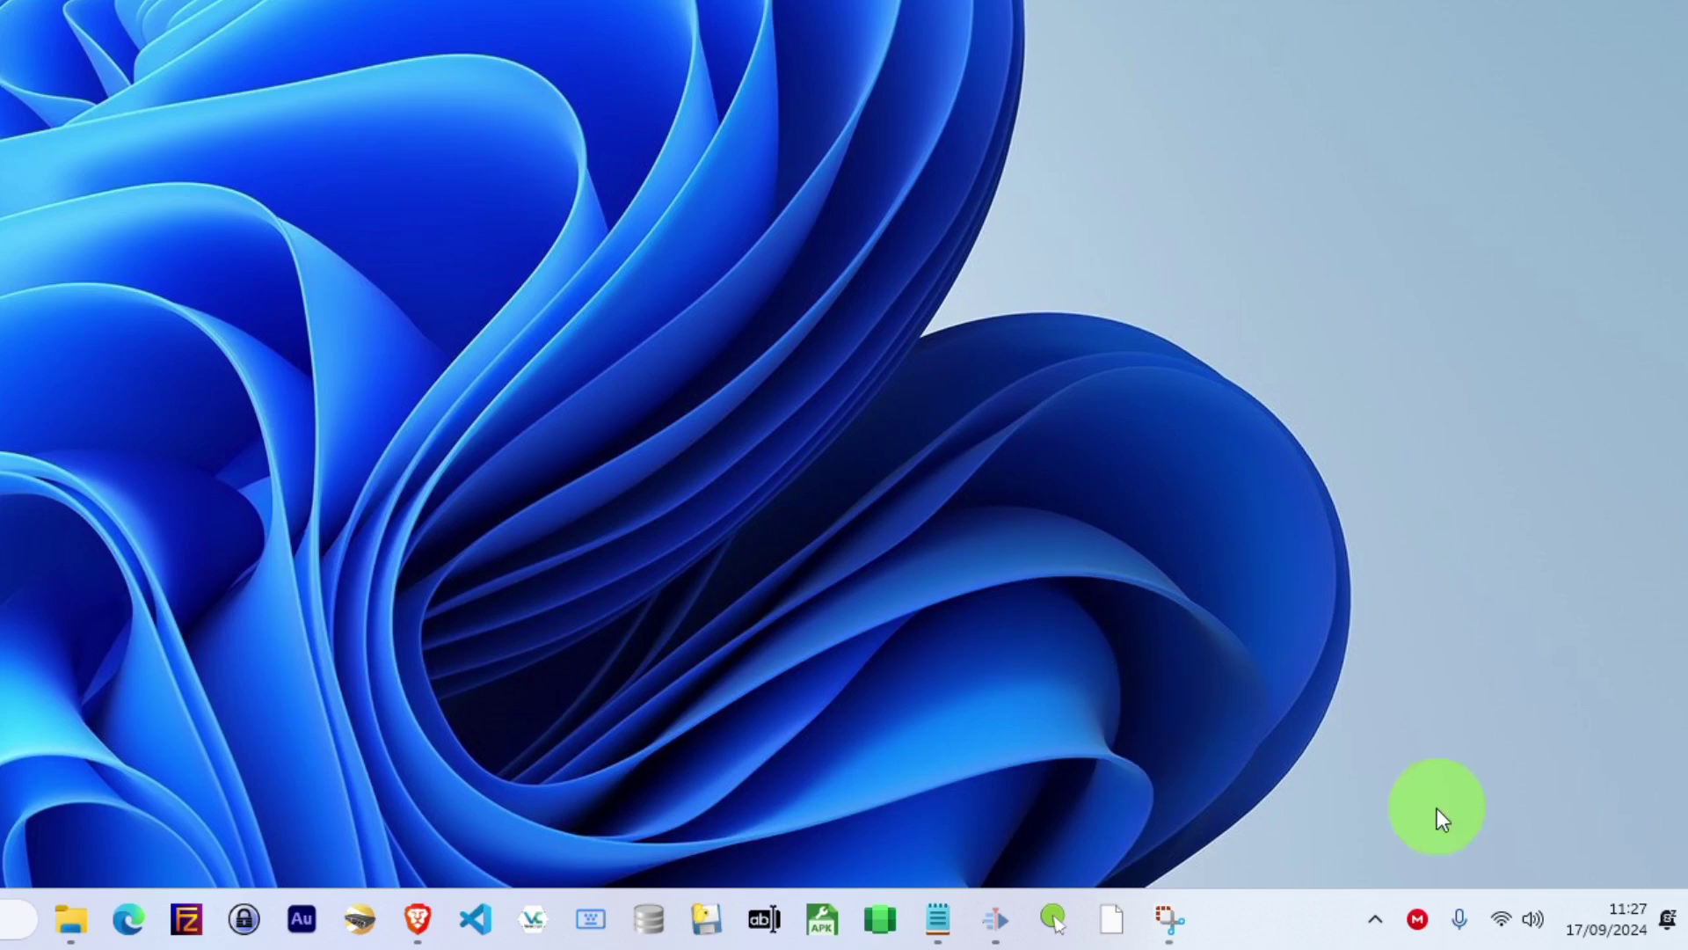
pyautogui.click(1375, 919)
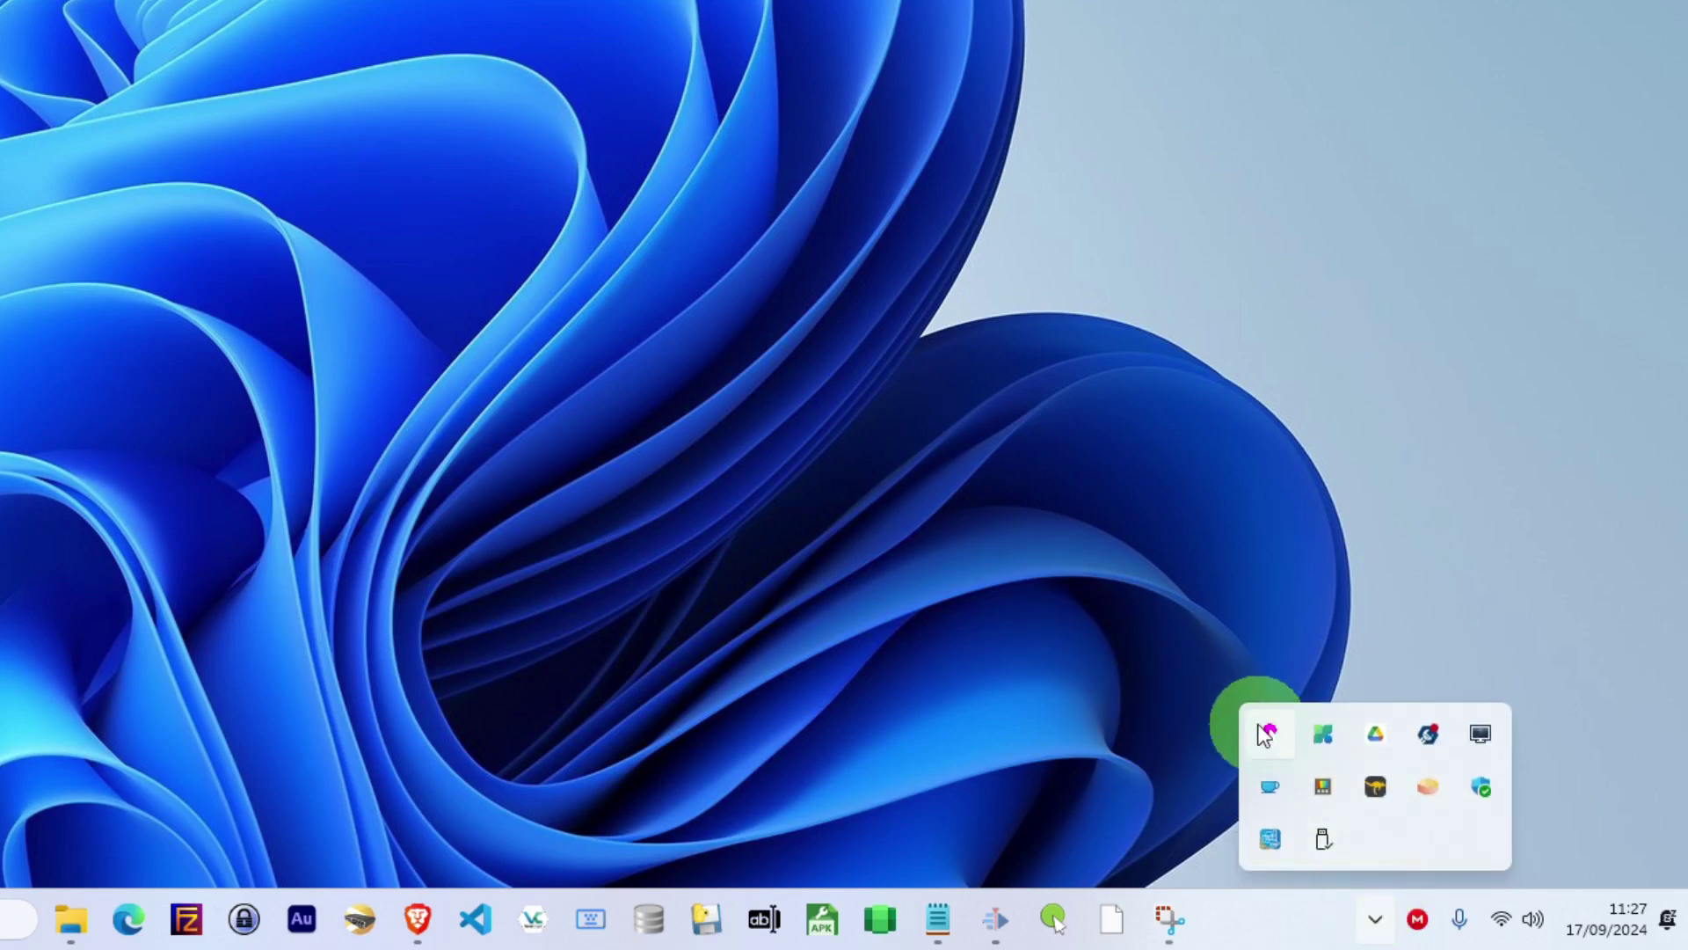
pyautogui.rightClick(1274, 727)
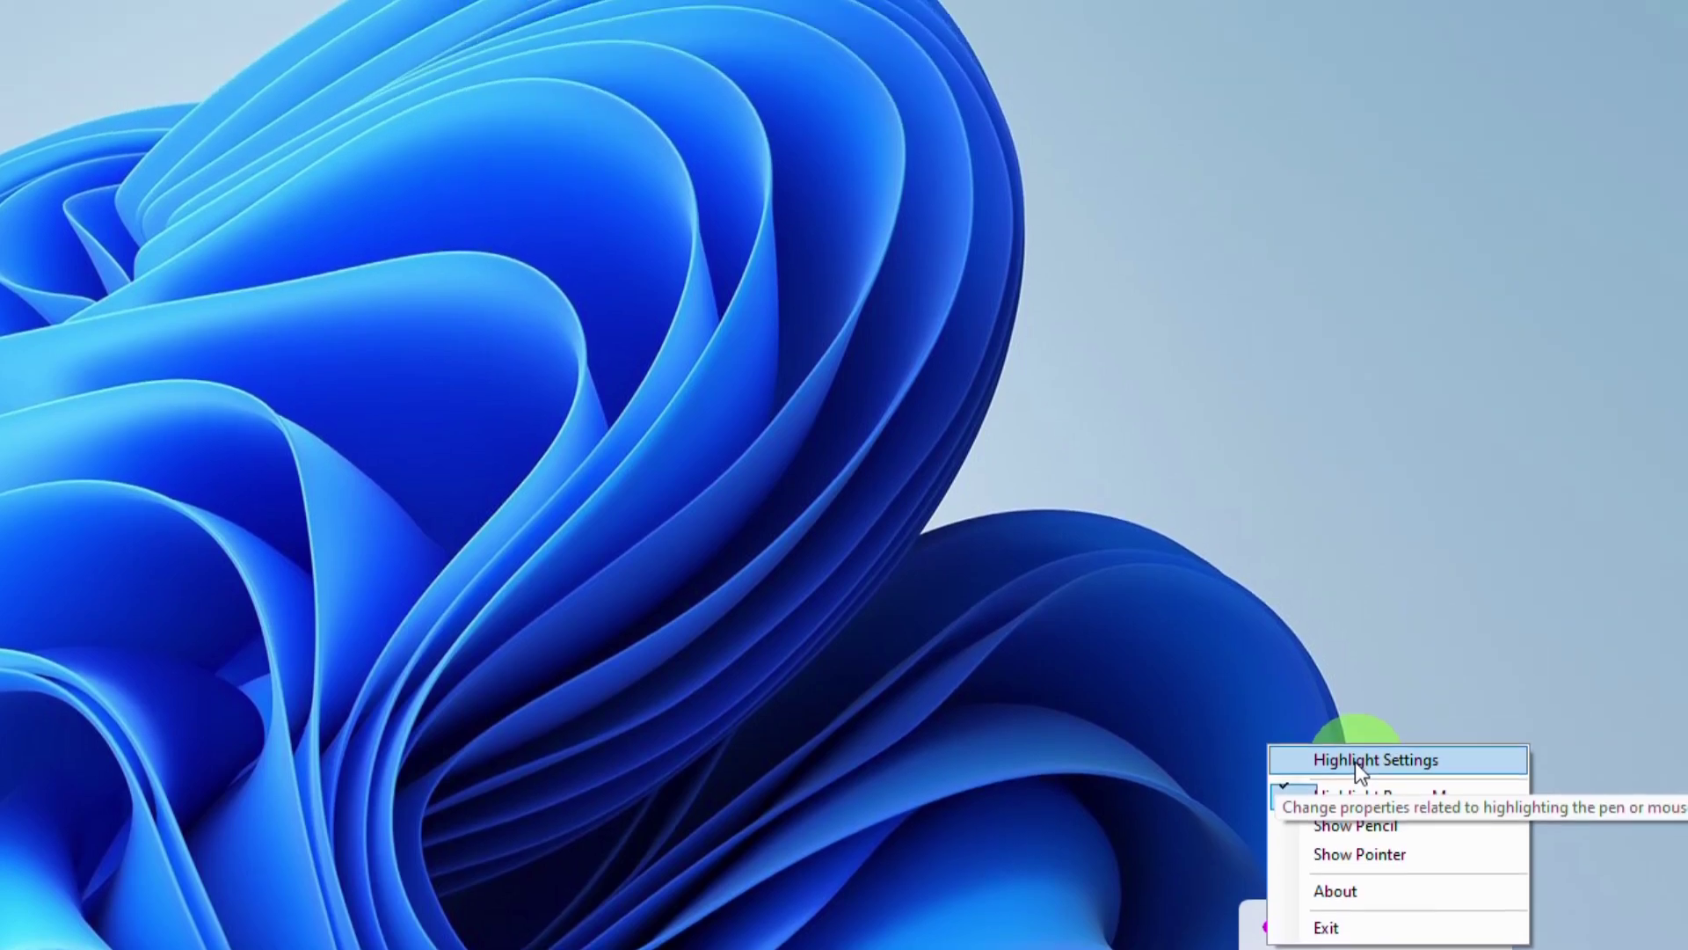
pyautogui.click(1358, 565)
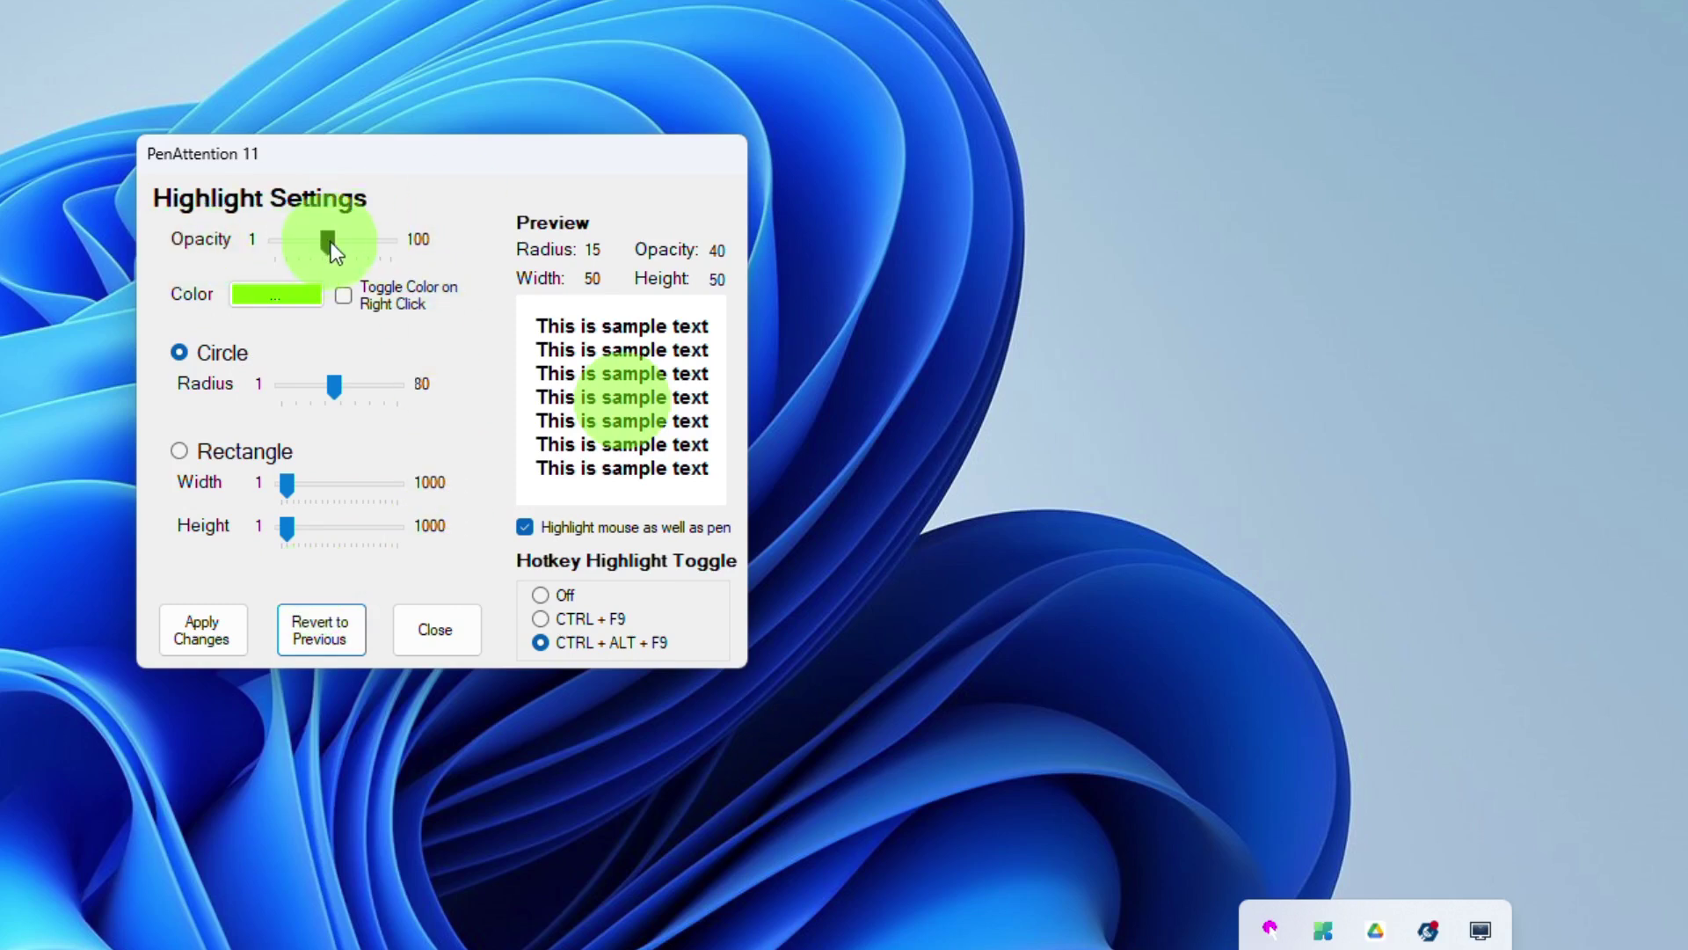
# Step: Try applying highlight opacities of 82 and 46, and apply a final opacity of 56
pyautogui.moveTo(330, 241); pyautogui.dragTo(373, 240)
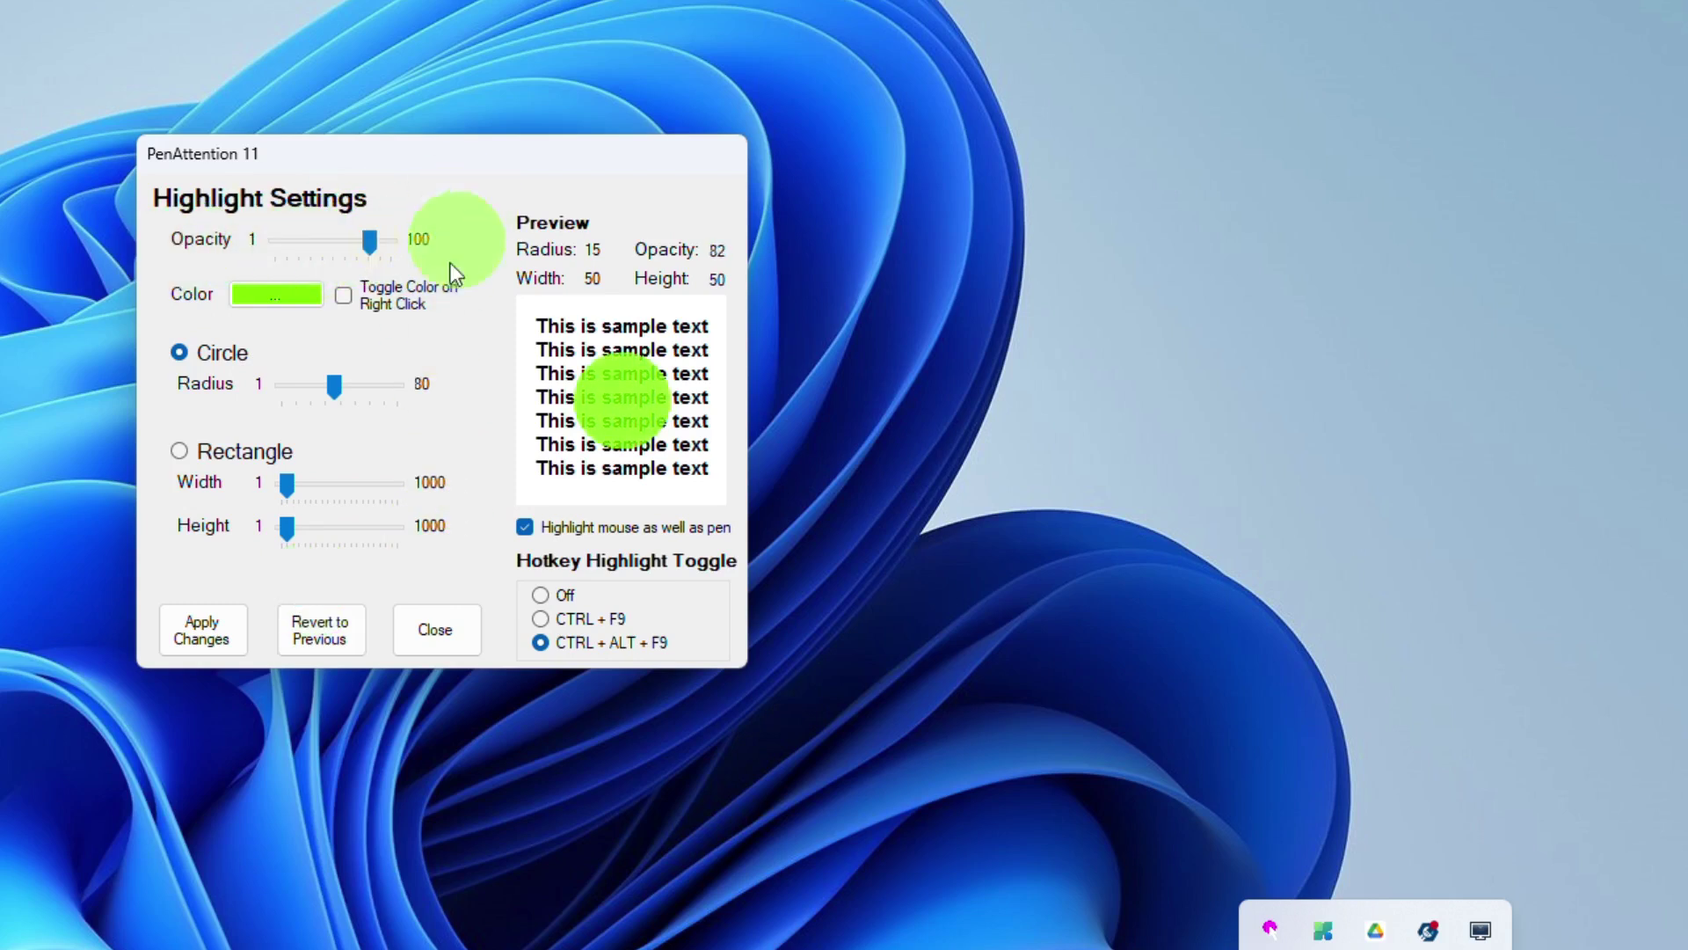
pyautogui.click(202, 629)
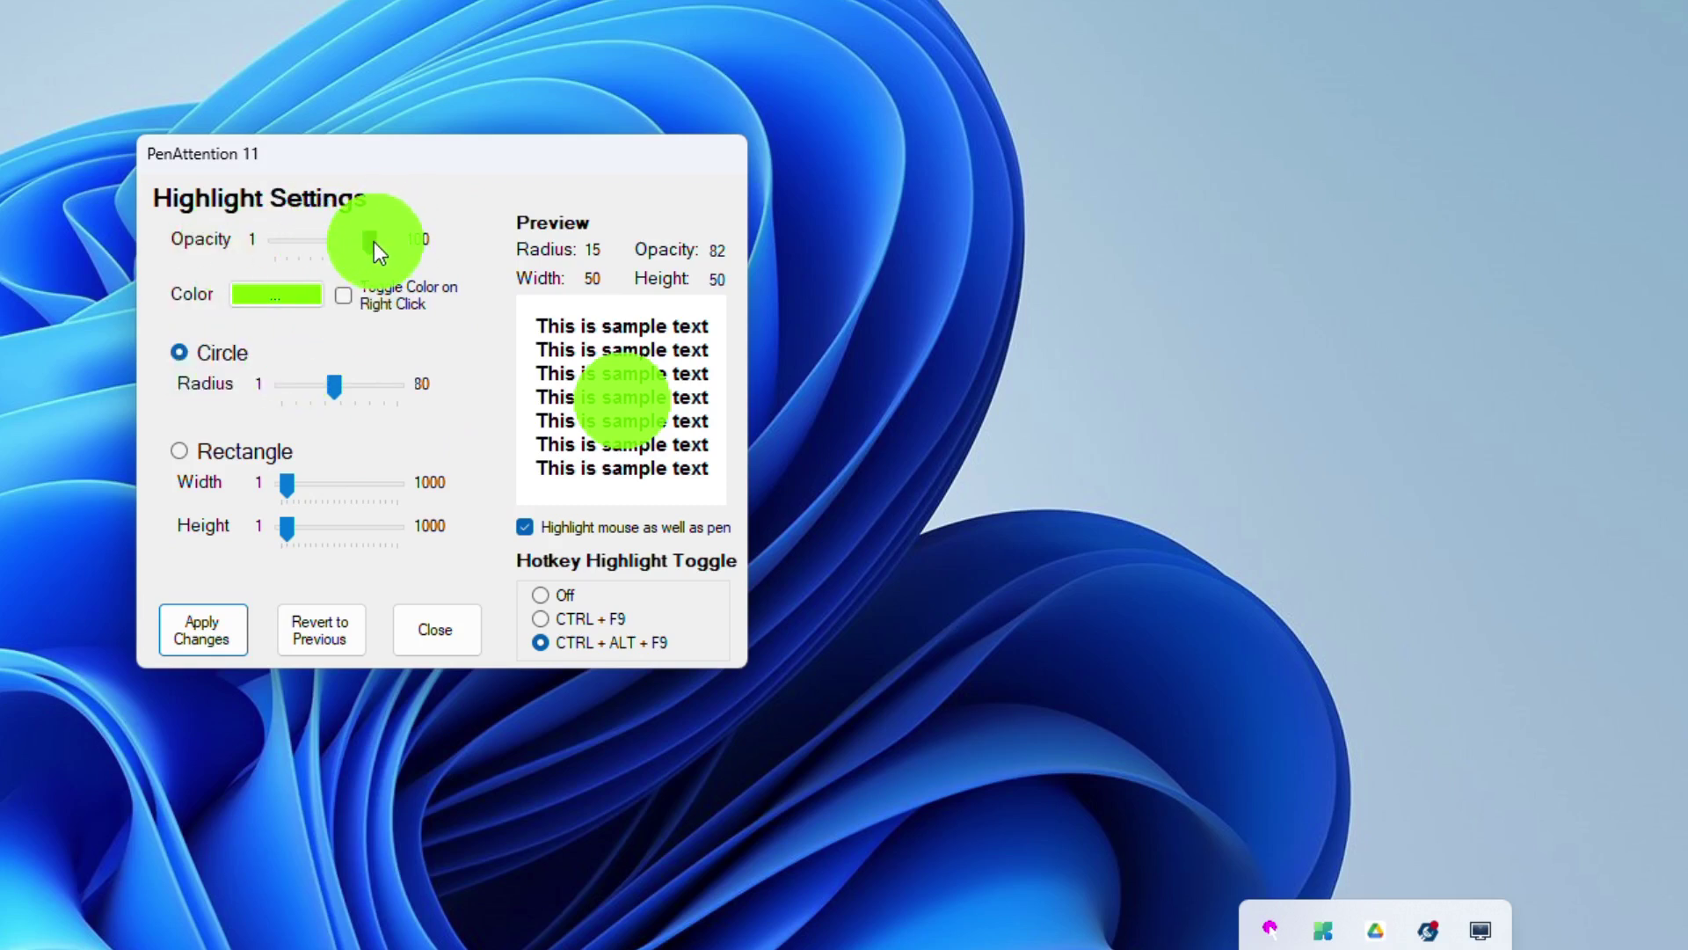
pyautogui.moveTo(369, 249); pyautogui.dragTo(331, 240)
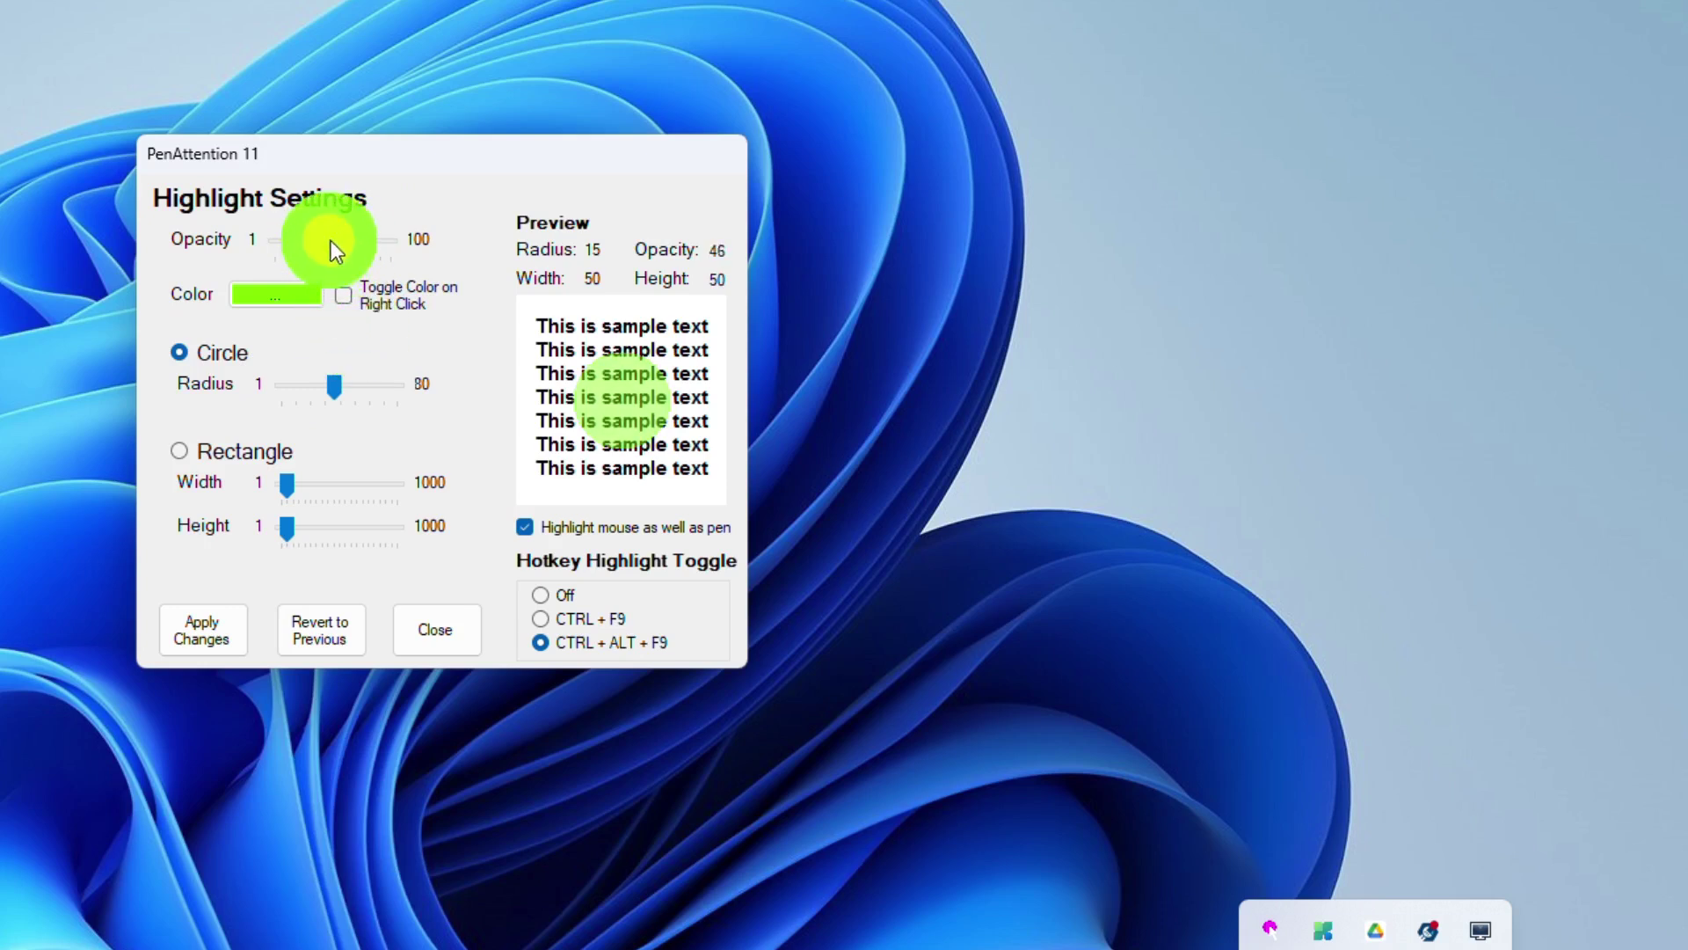
pyautogui.click(184, 630)
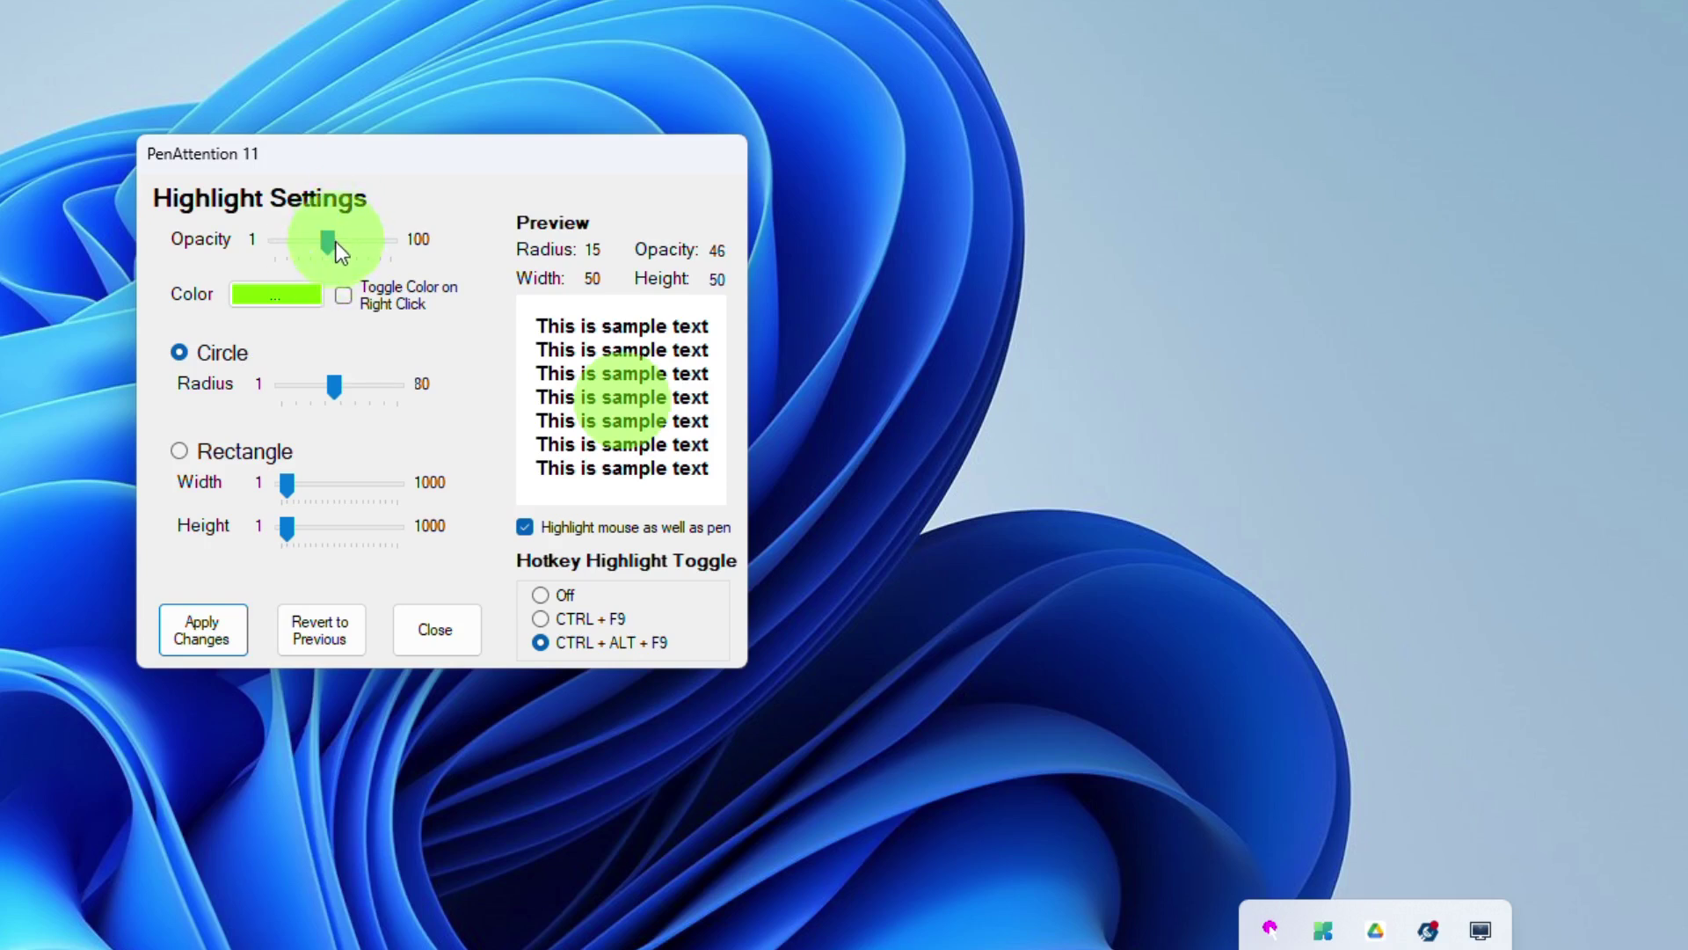
pyautogui.moveTo(336, 241); pyautogui.dragTo(346, 243)
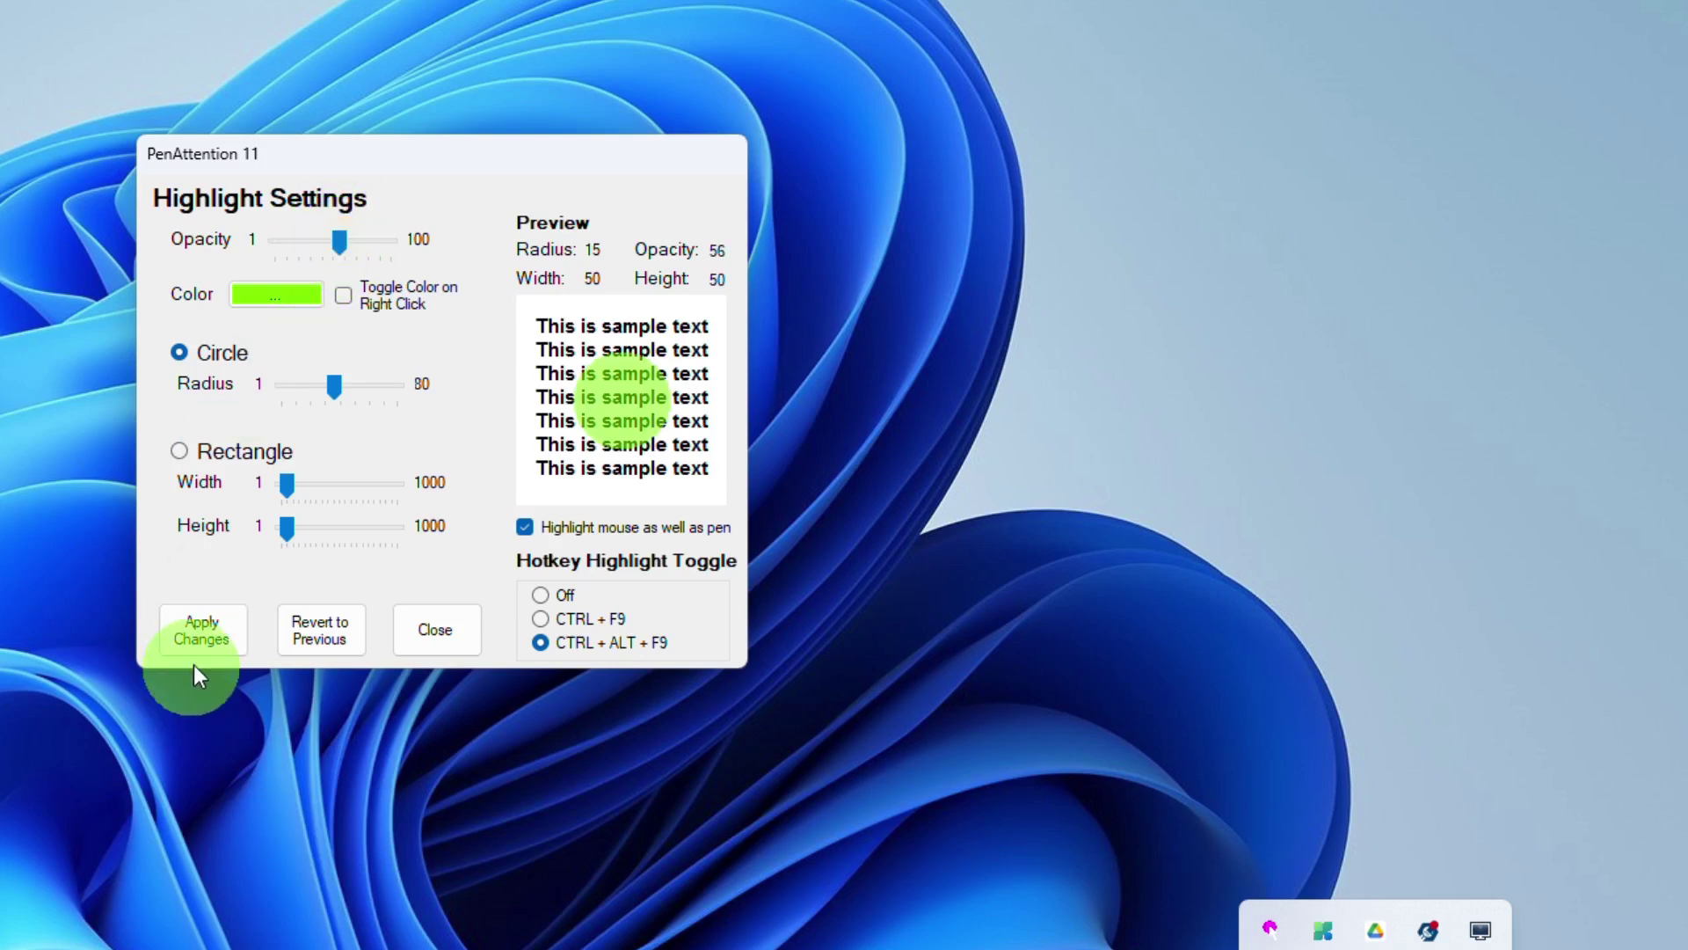
pyautogui.click(218, 625)
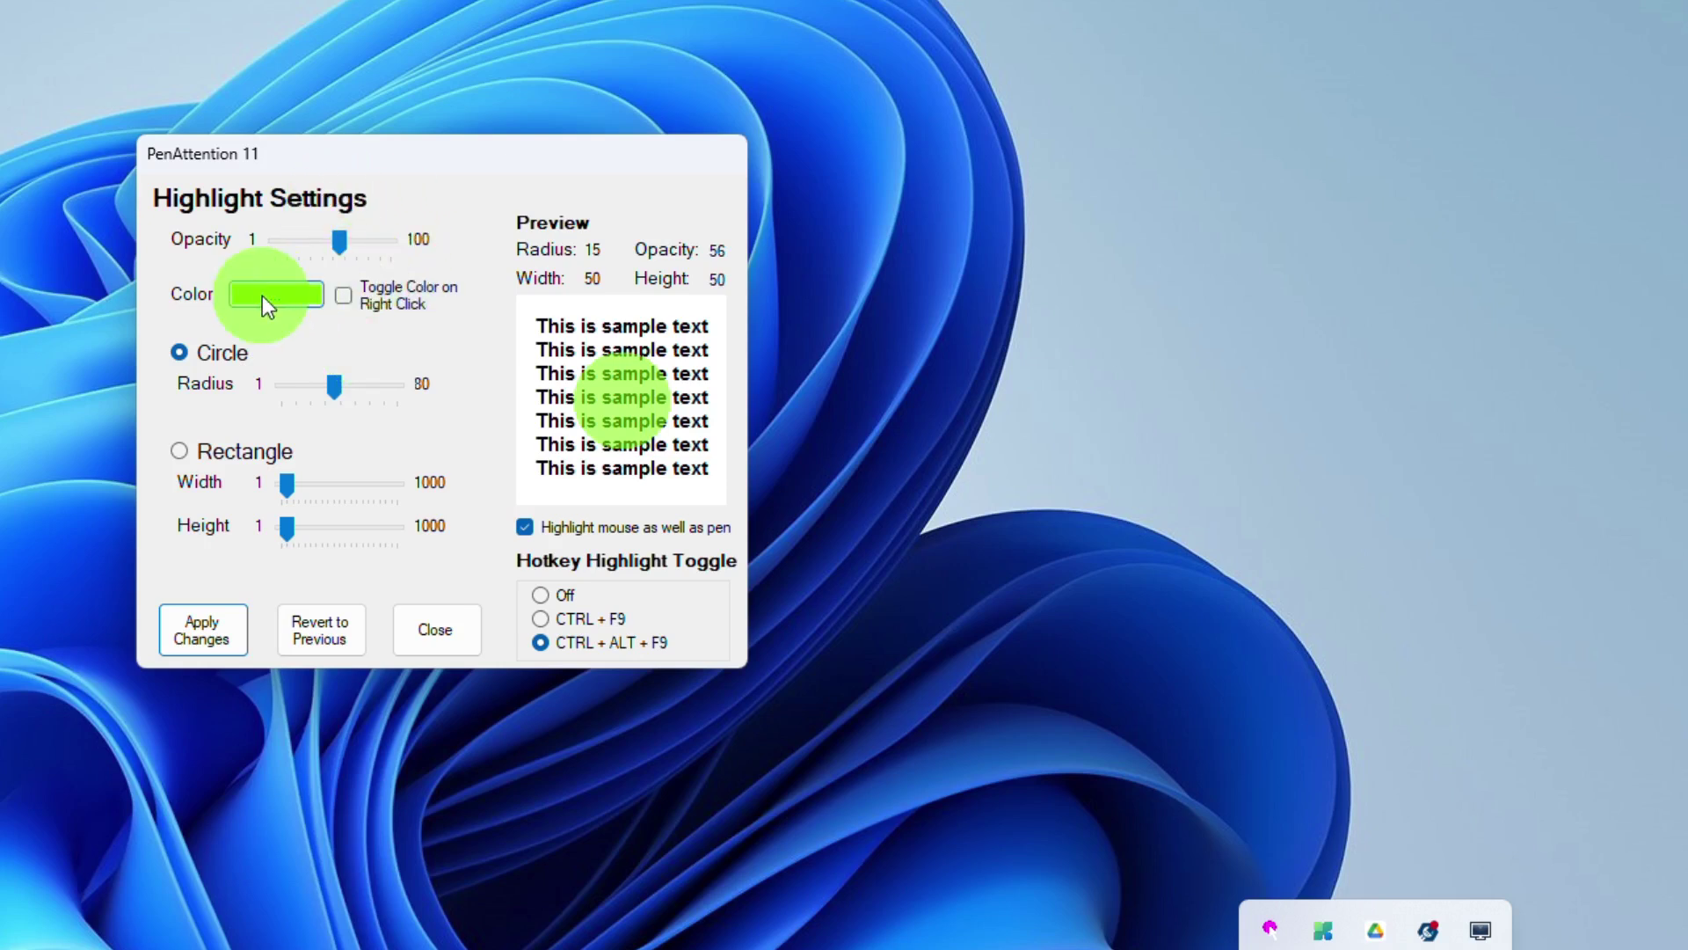
# Step: Change the highlight color to bright green from the basic colors and apply it
pyautogui.click(288, 295)
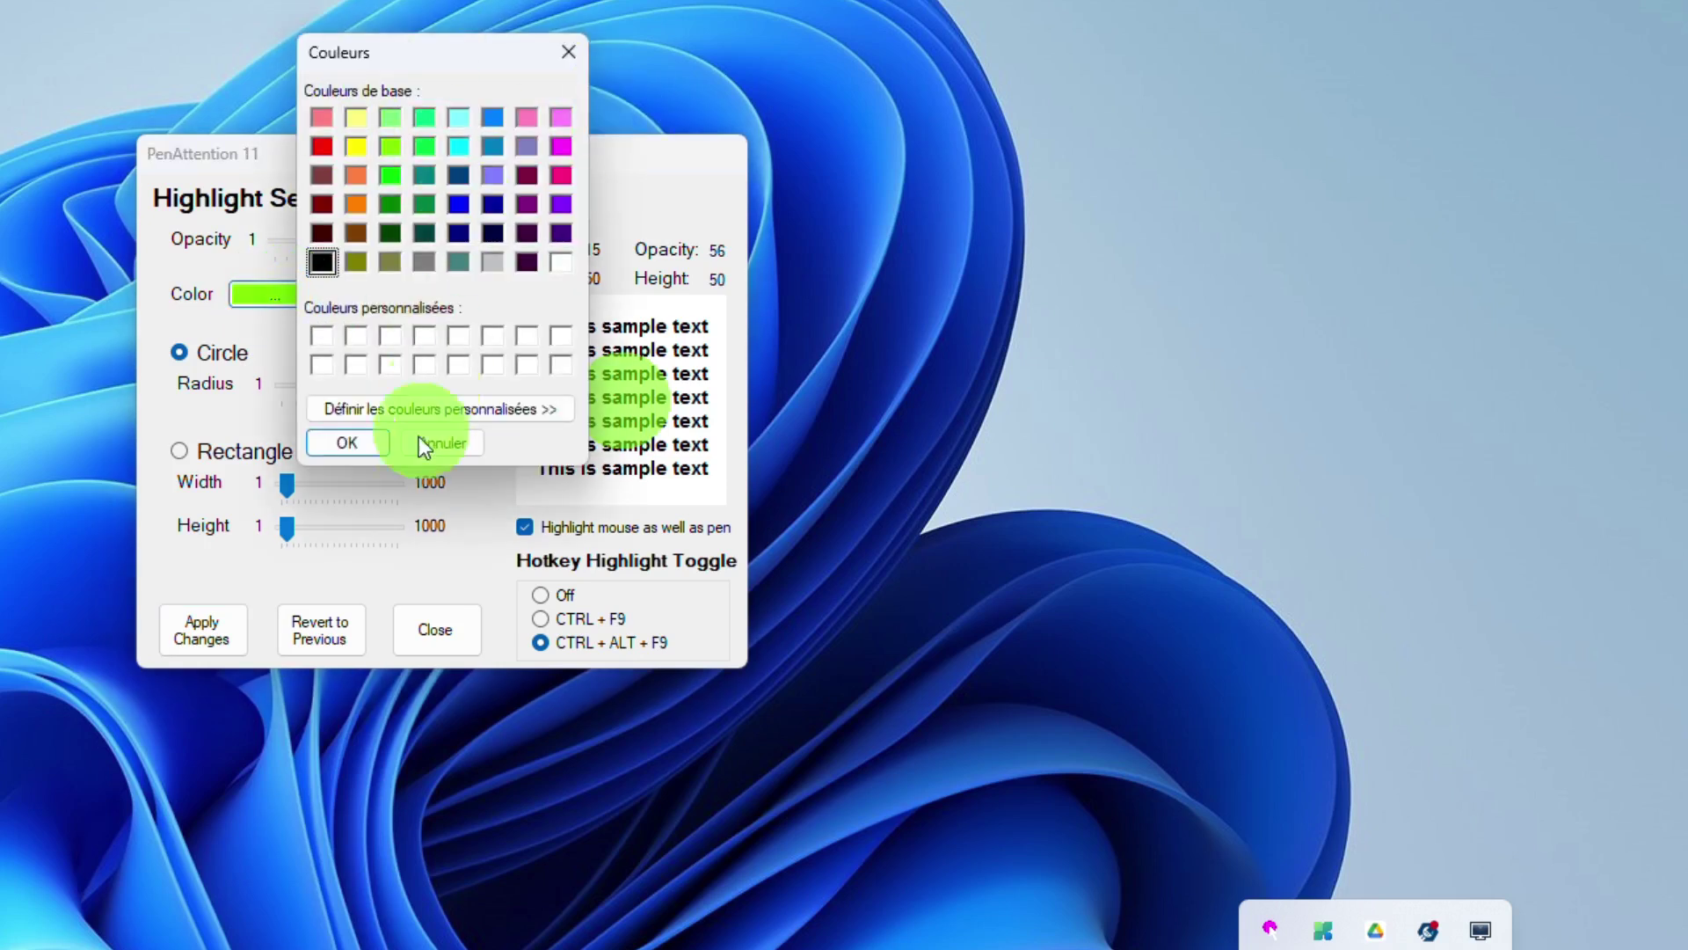
pyautogui.click(457, 445)
pyautogui.click(271, 297)
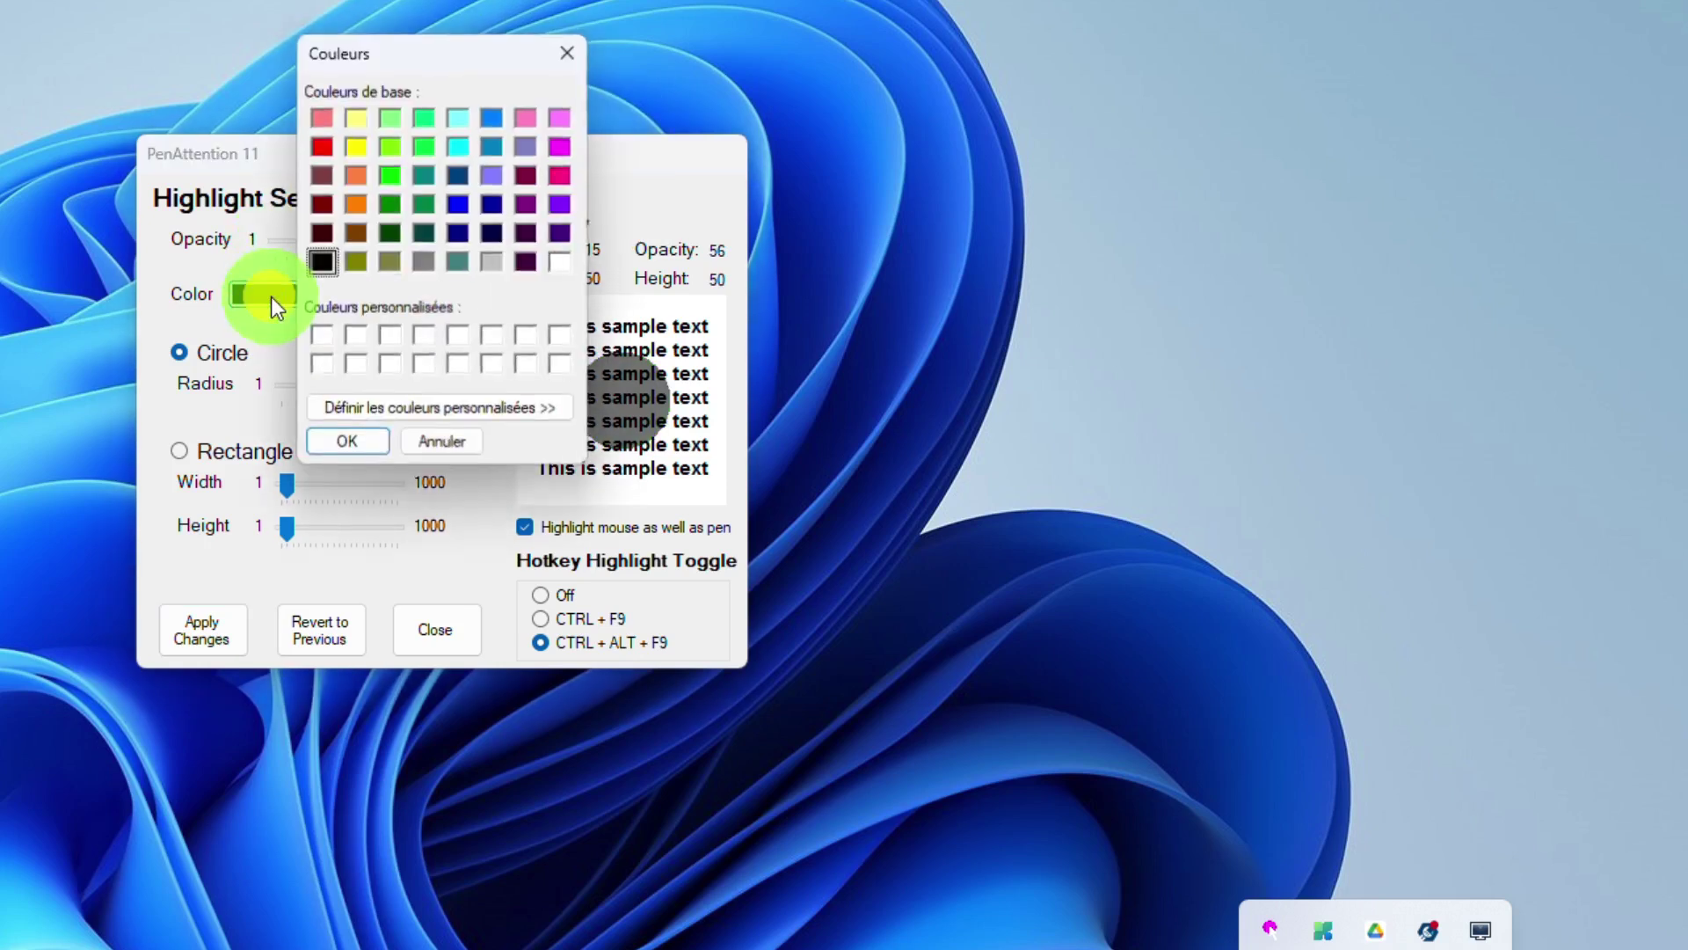
pyautogui.click(392, 181)
pyautogui.click(346, 440)
pyautogui.click(219, 644)
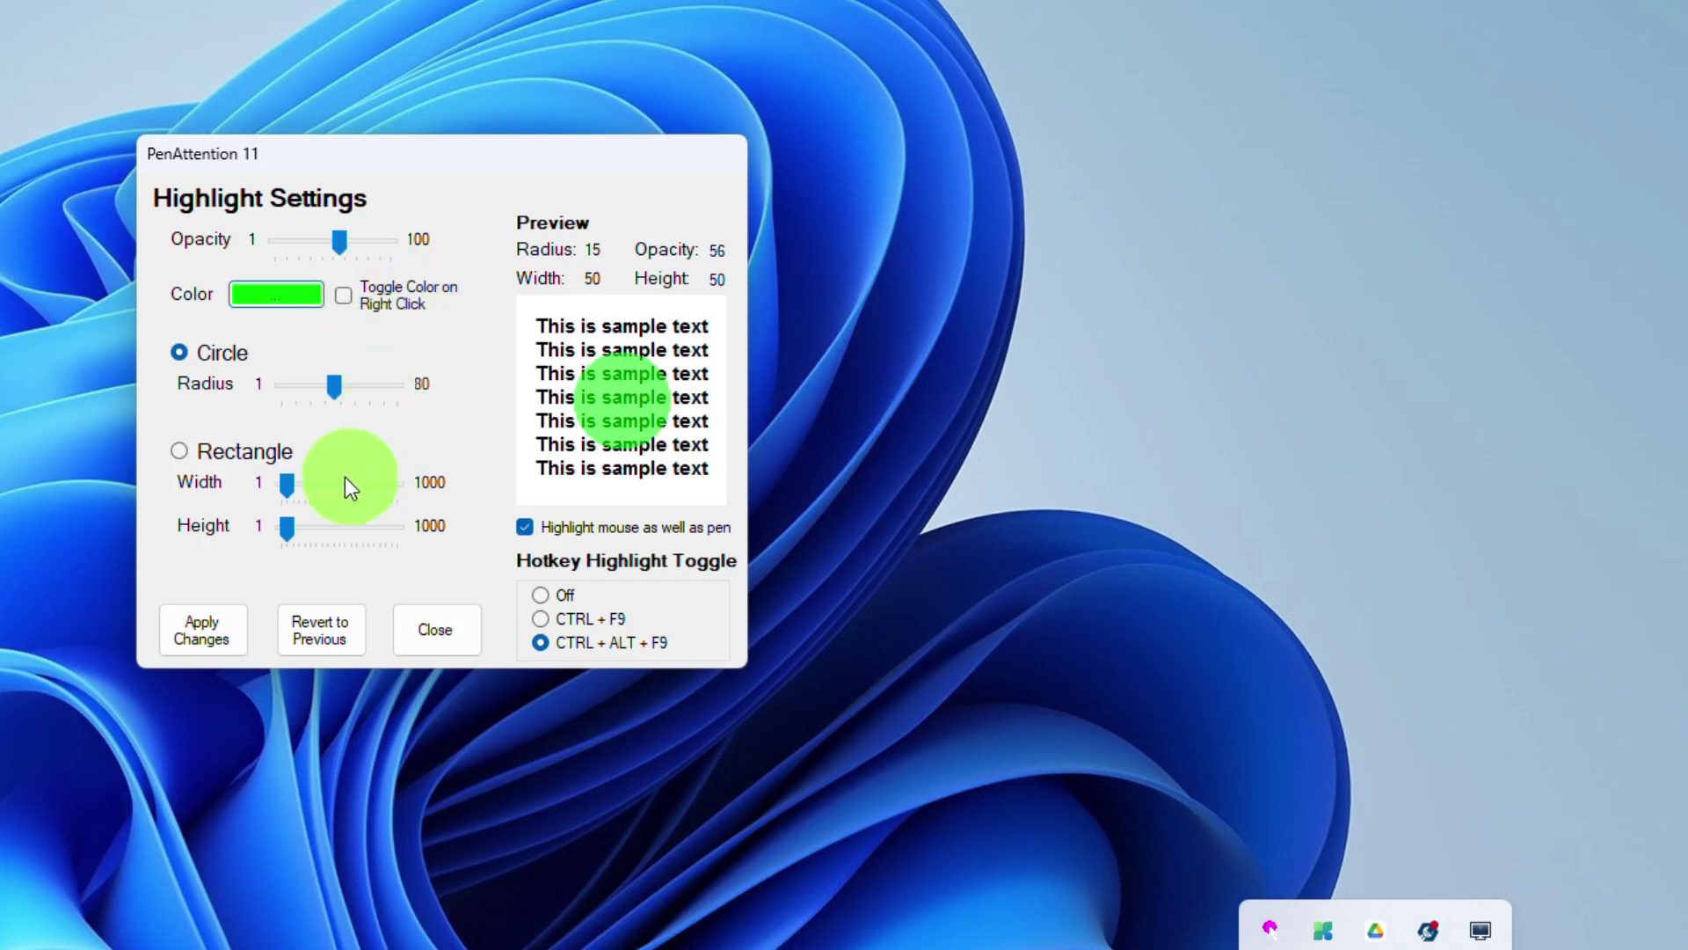
# Step: Set the circle highlight's radius to 32, apply the changes and close the highlight settings
pyautogui.moveTo(333, 383)
pyautogui.mouseDown()
pyautogui.moveTo(402, 384)
pyautogui.moveTo(328, 387)
pyautogui.mouseUp()
pyautogui.click(203, 626)
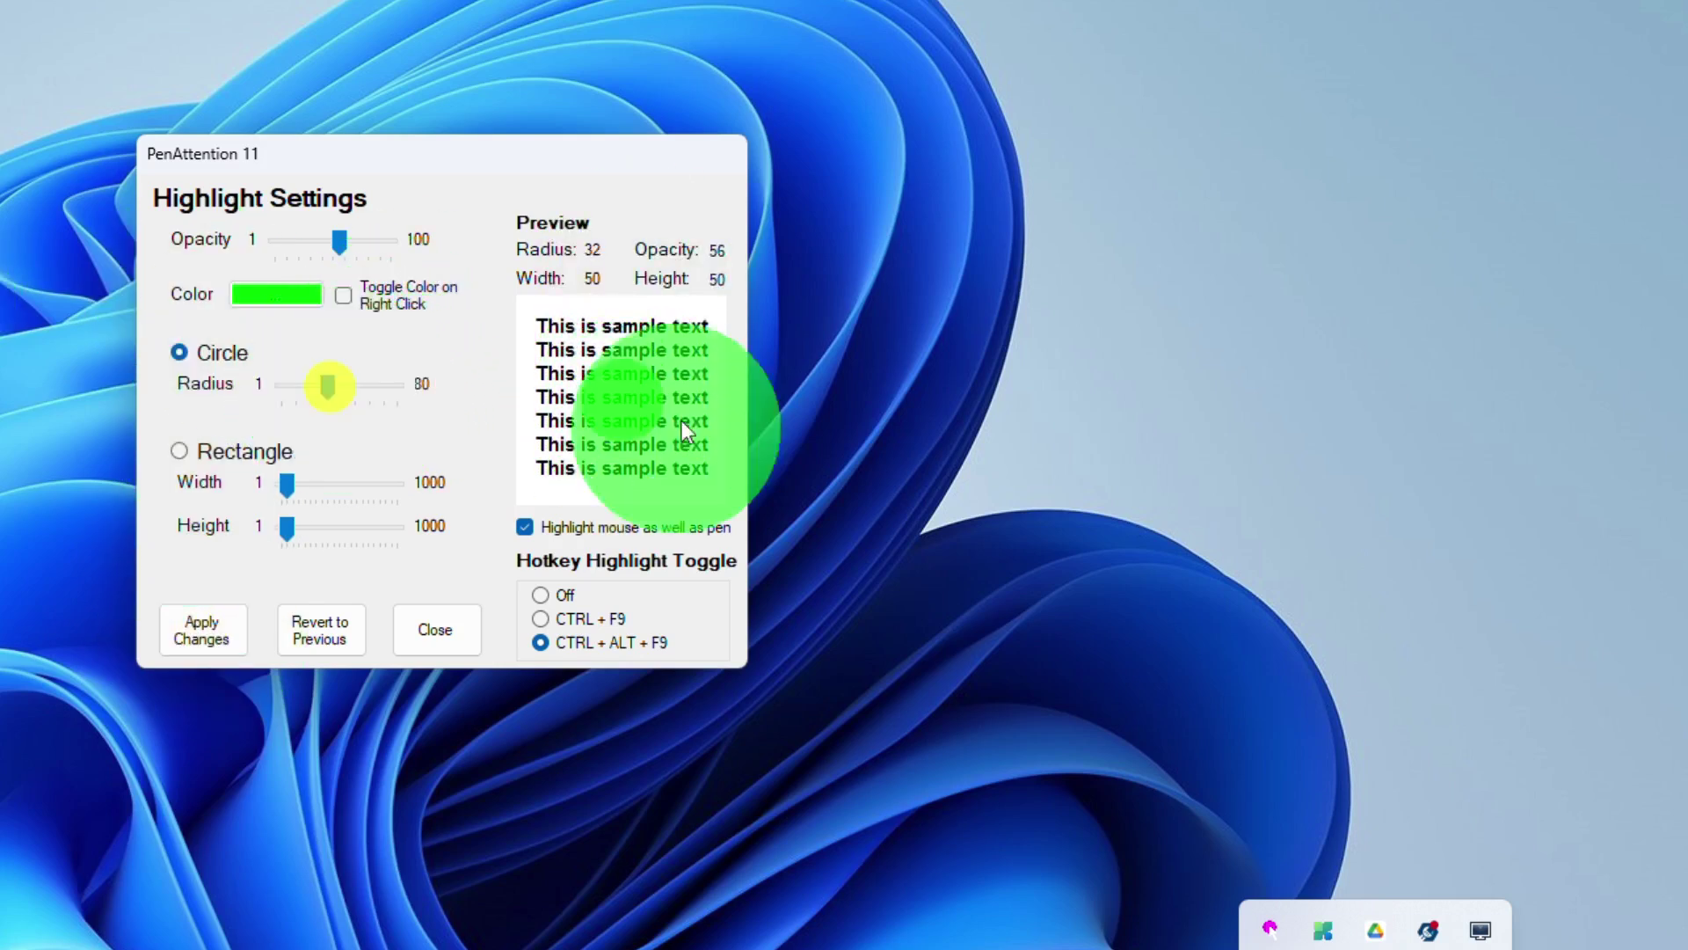
pyautogui.click(199, 632)
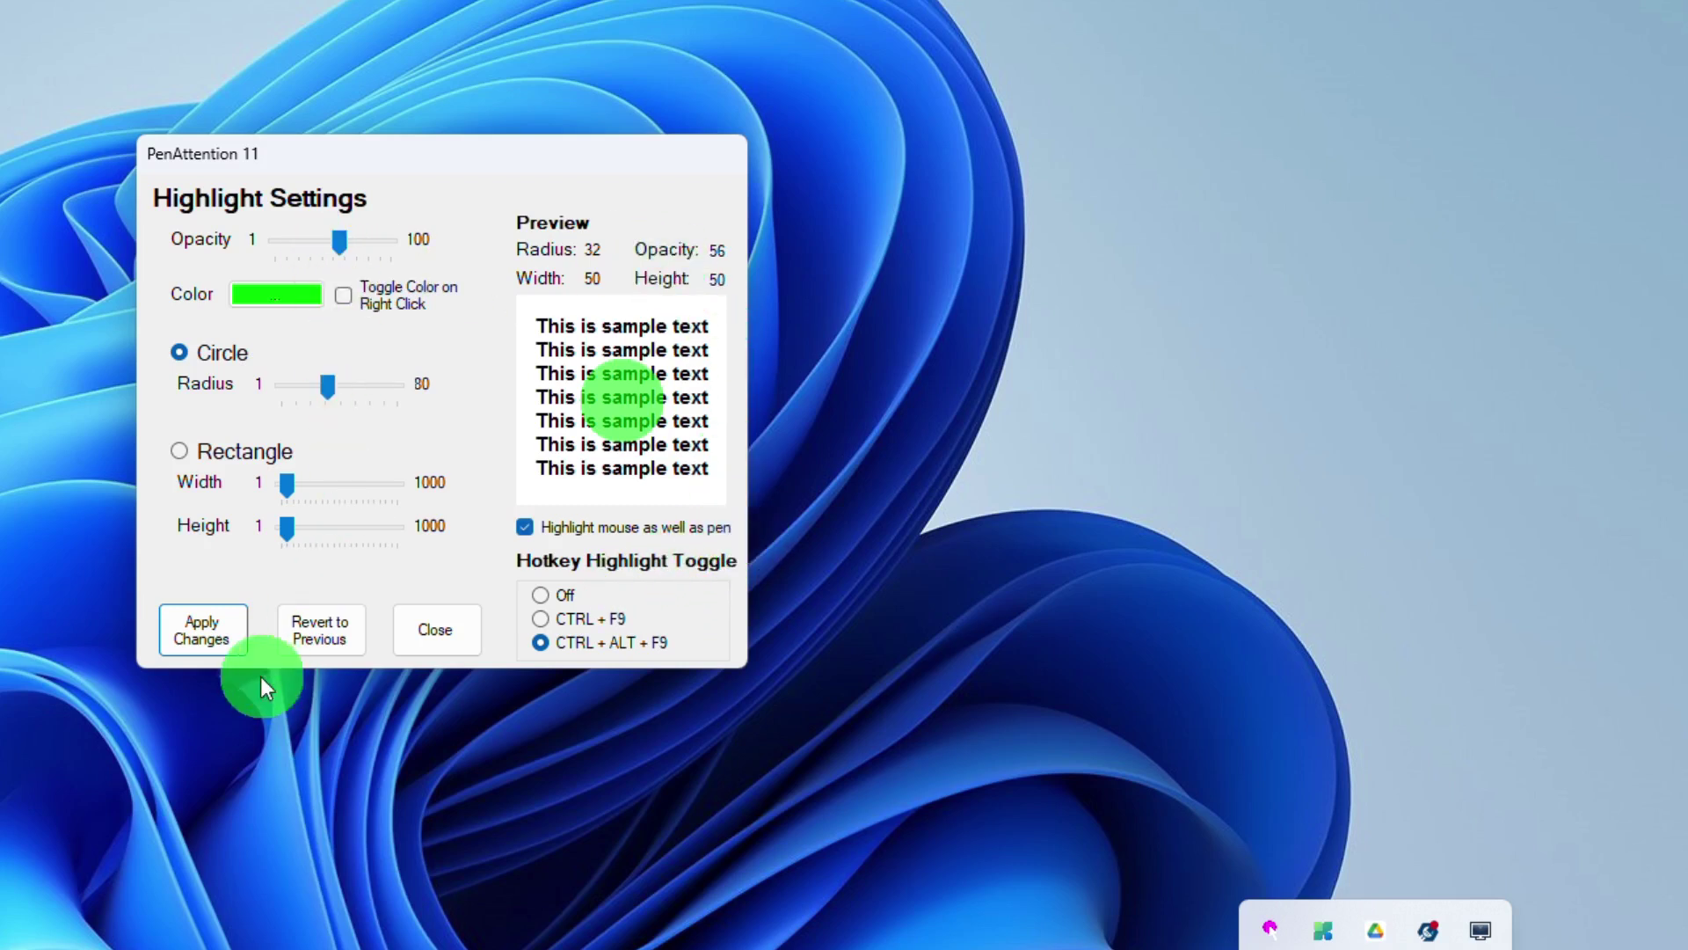
pyautogui.click(995, 178)
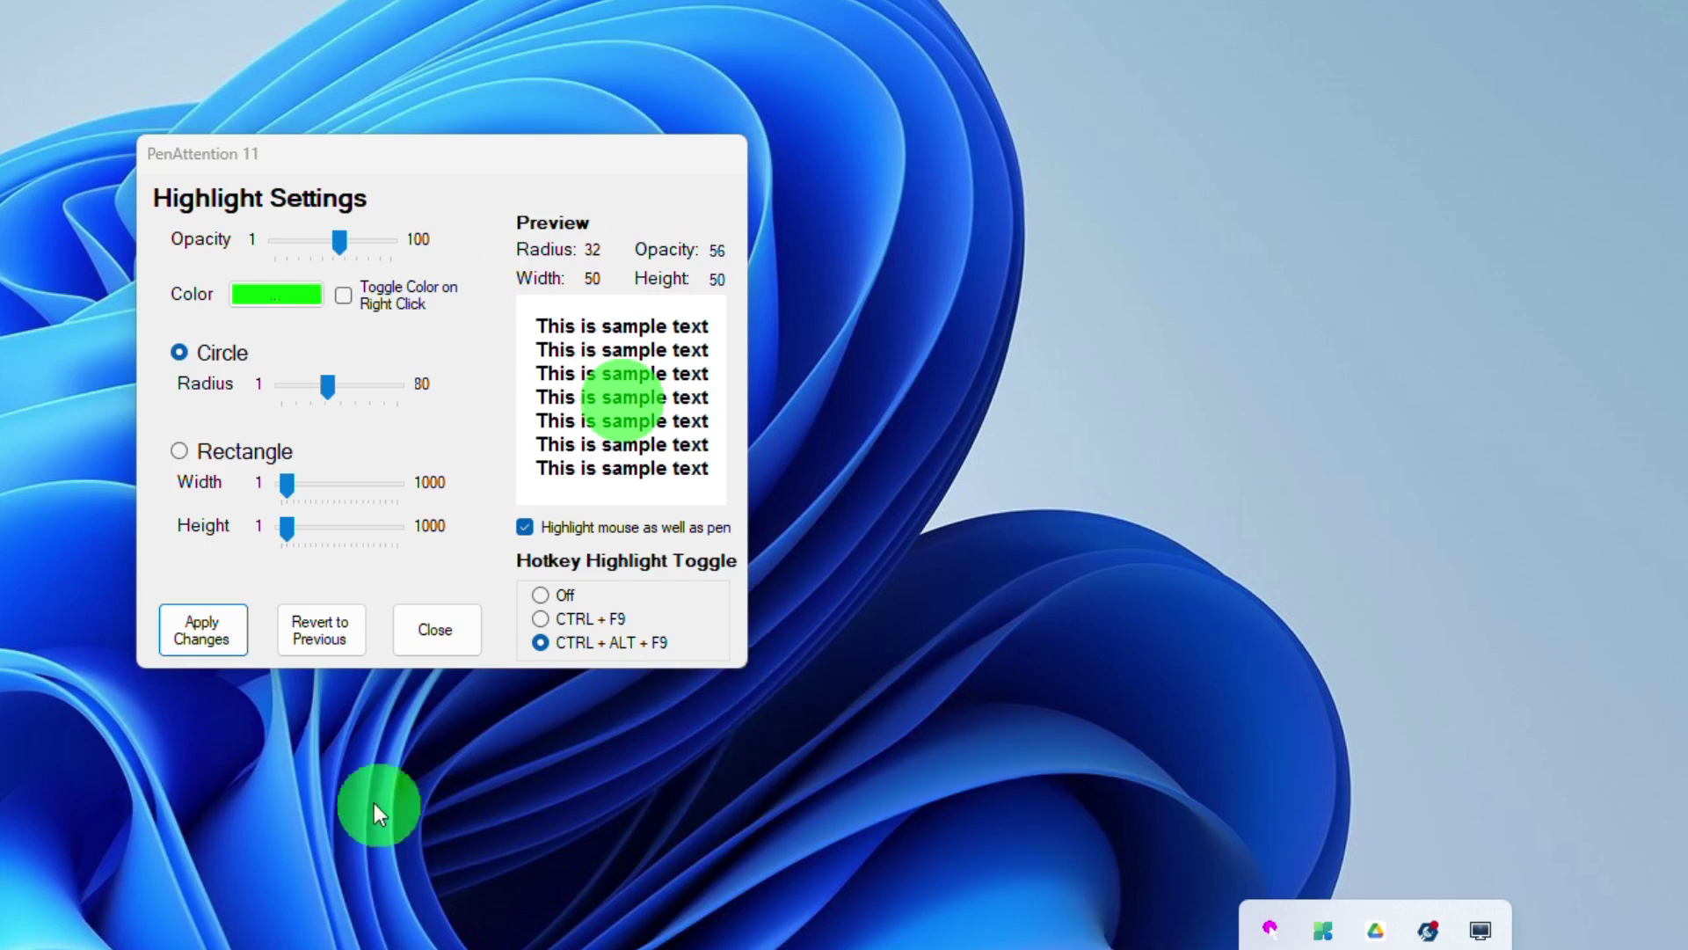
pyautogui.click(207, 631)
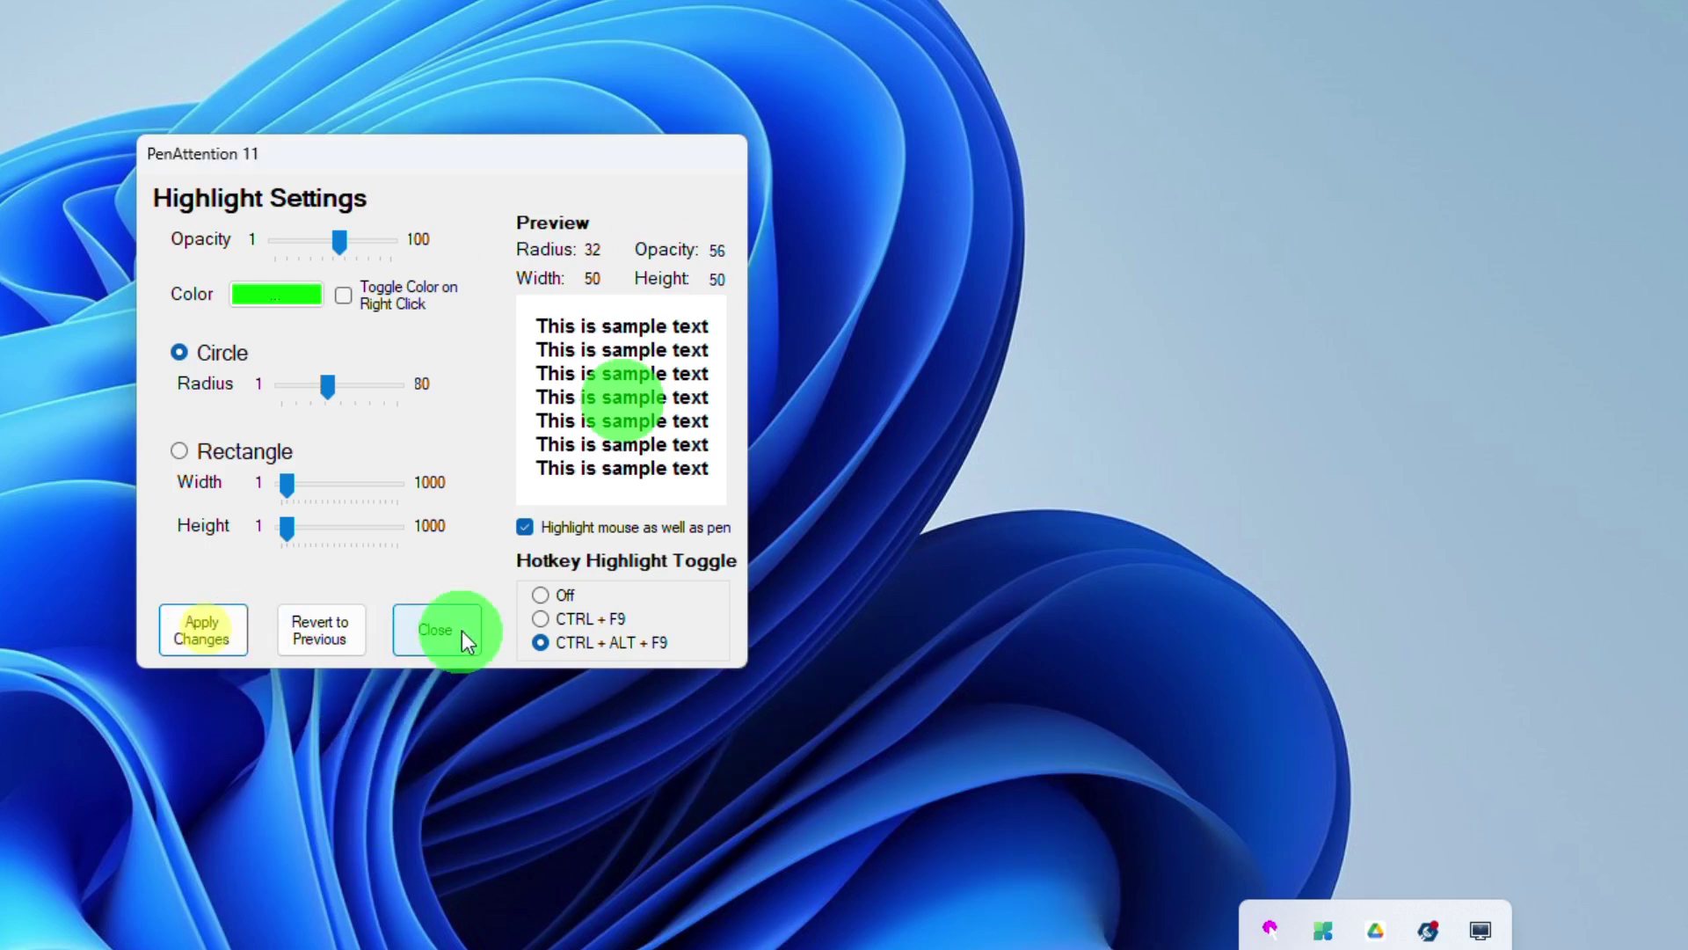
pyautogui.click(428, 627)
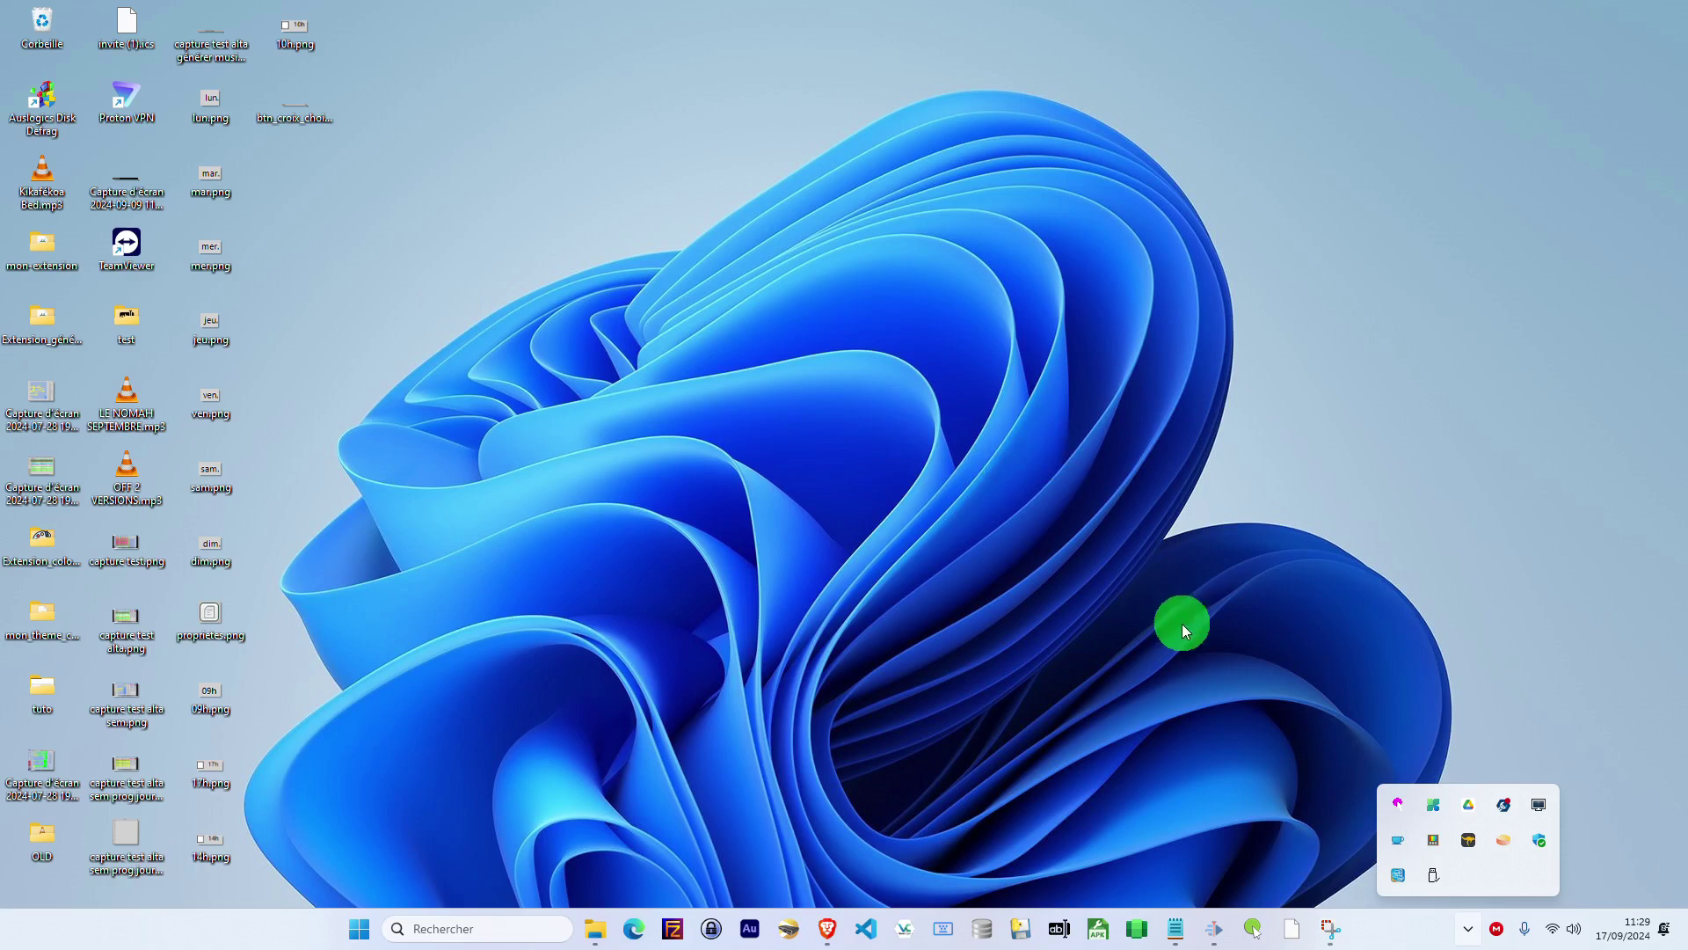
# Step: Open GuideSouris.pdf from the GuideSouris-21-03-2020 folder, read through to its last page and minimize the document
pyautogui.click(587, 934)
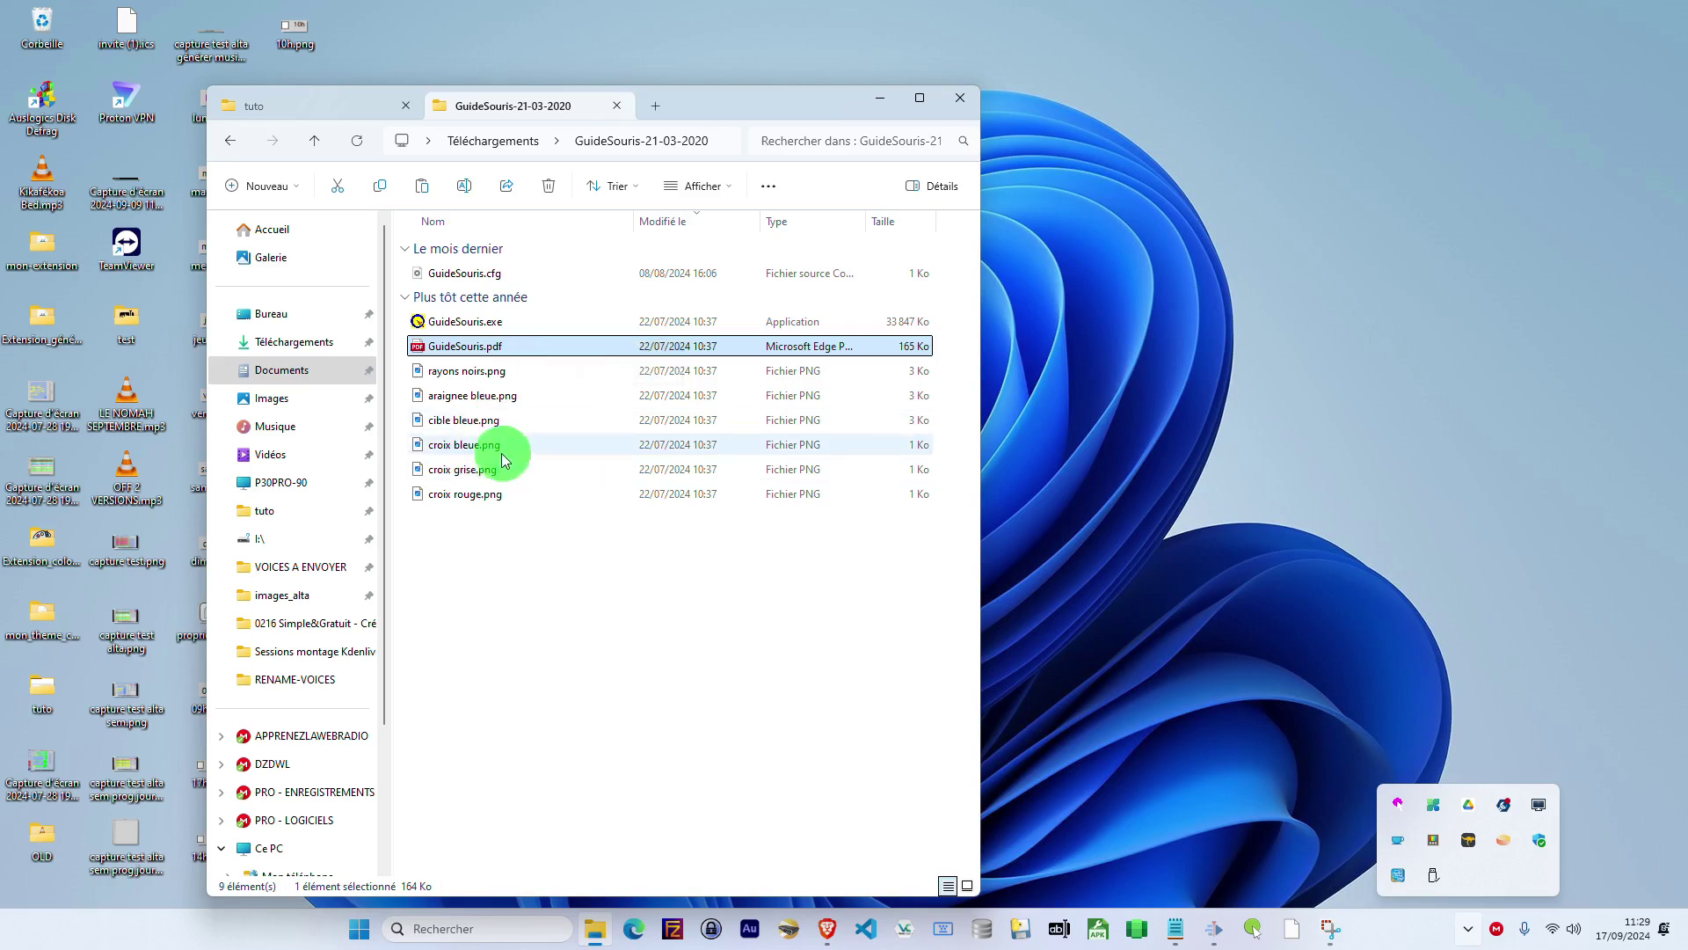
pyautogui.doubleClick(459, 346)
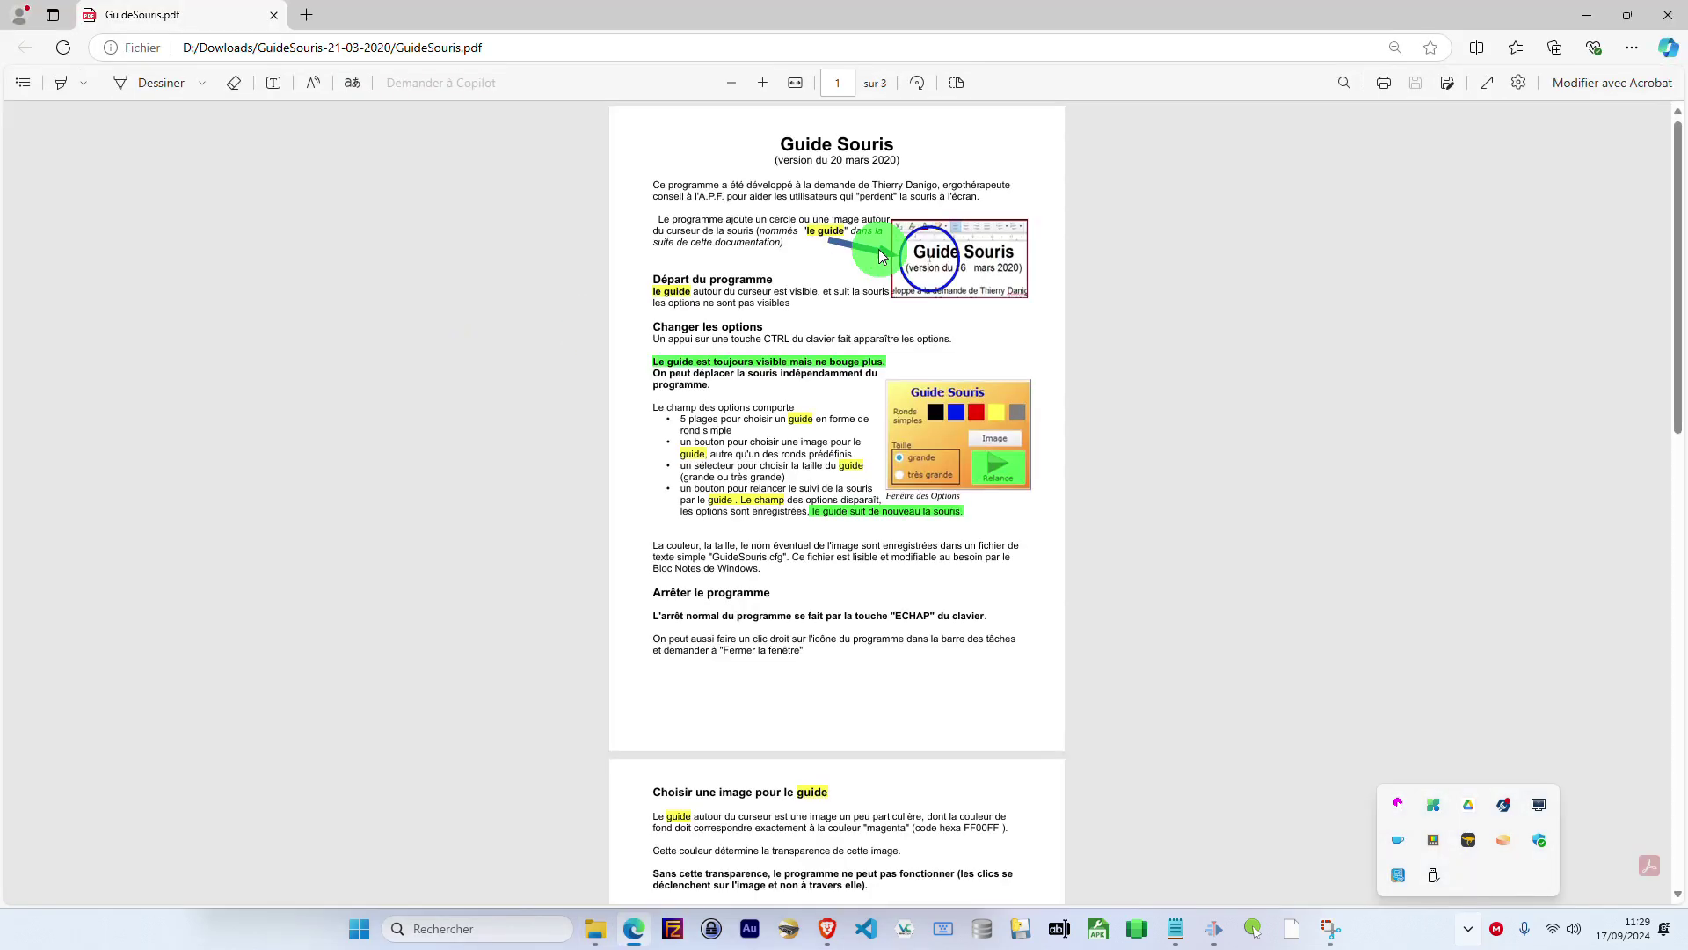
pyautogui.scroll(-8, 894, 352)
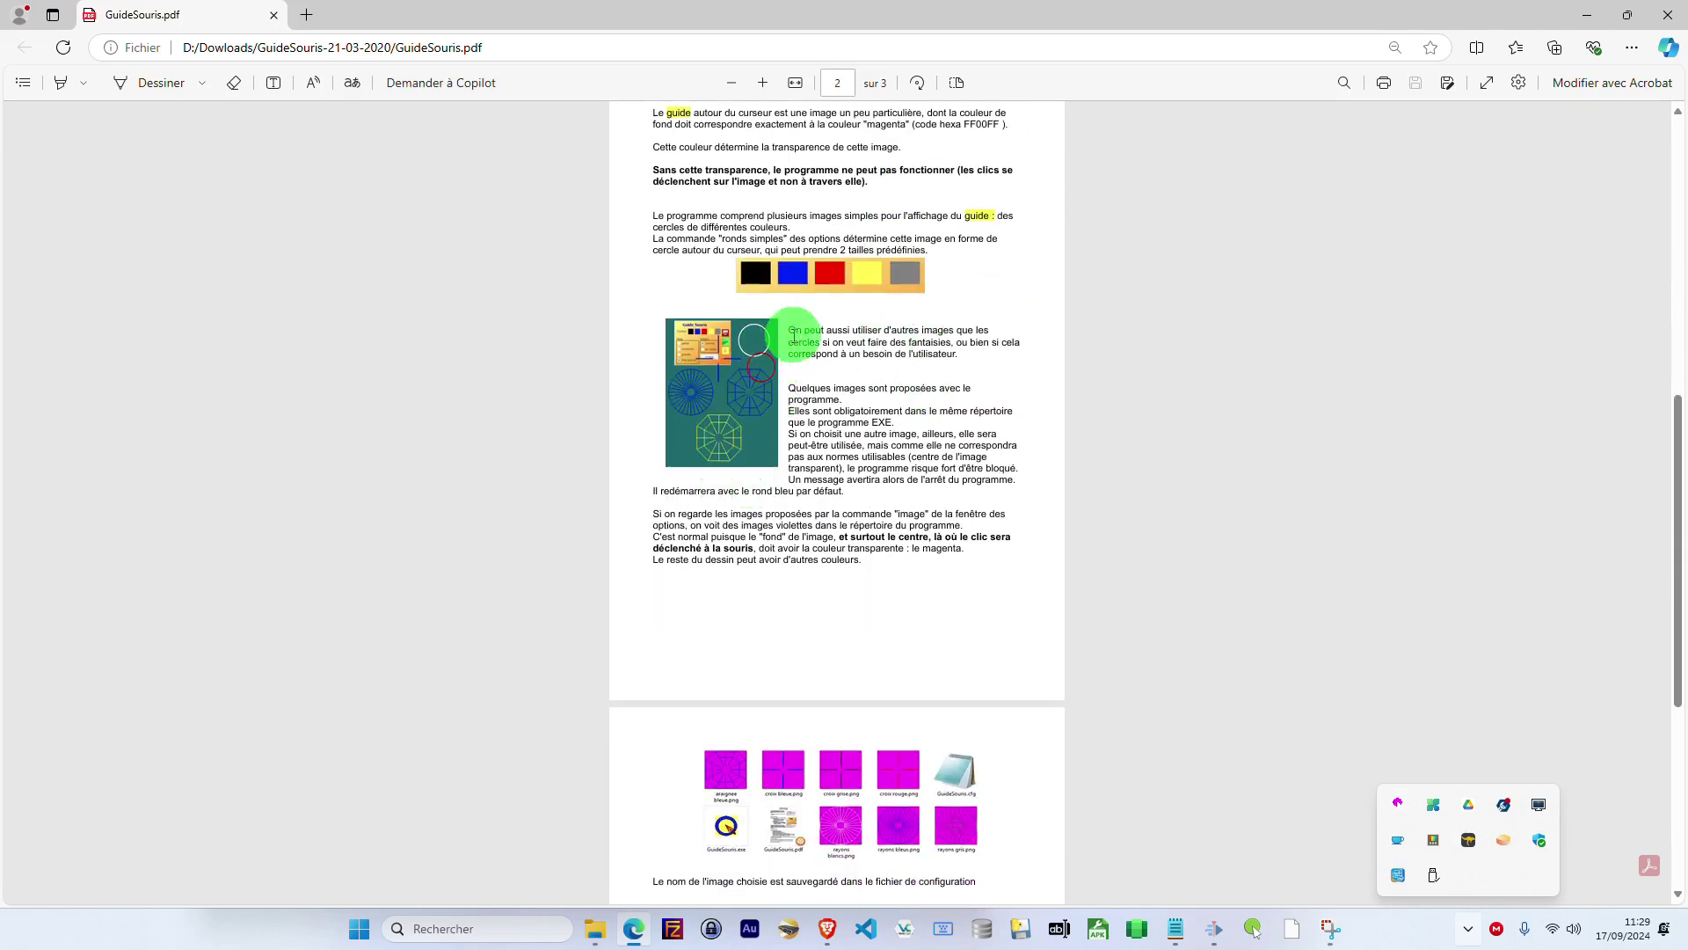
pyautogui.scroll(-5, 906, 433)
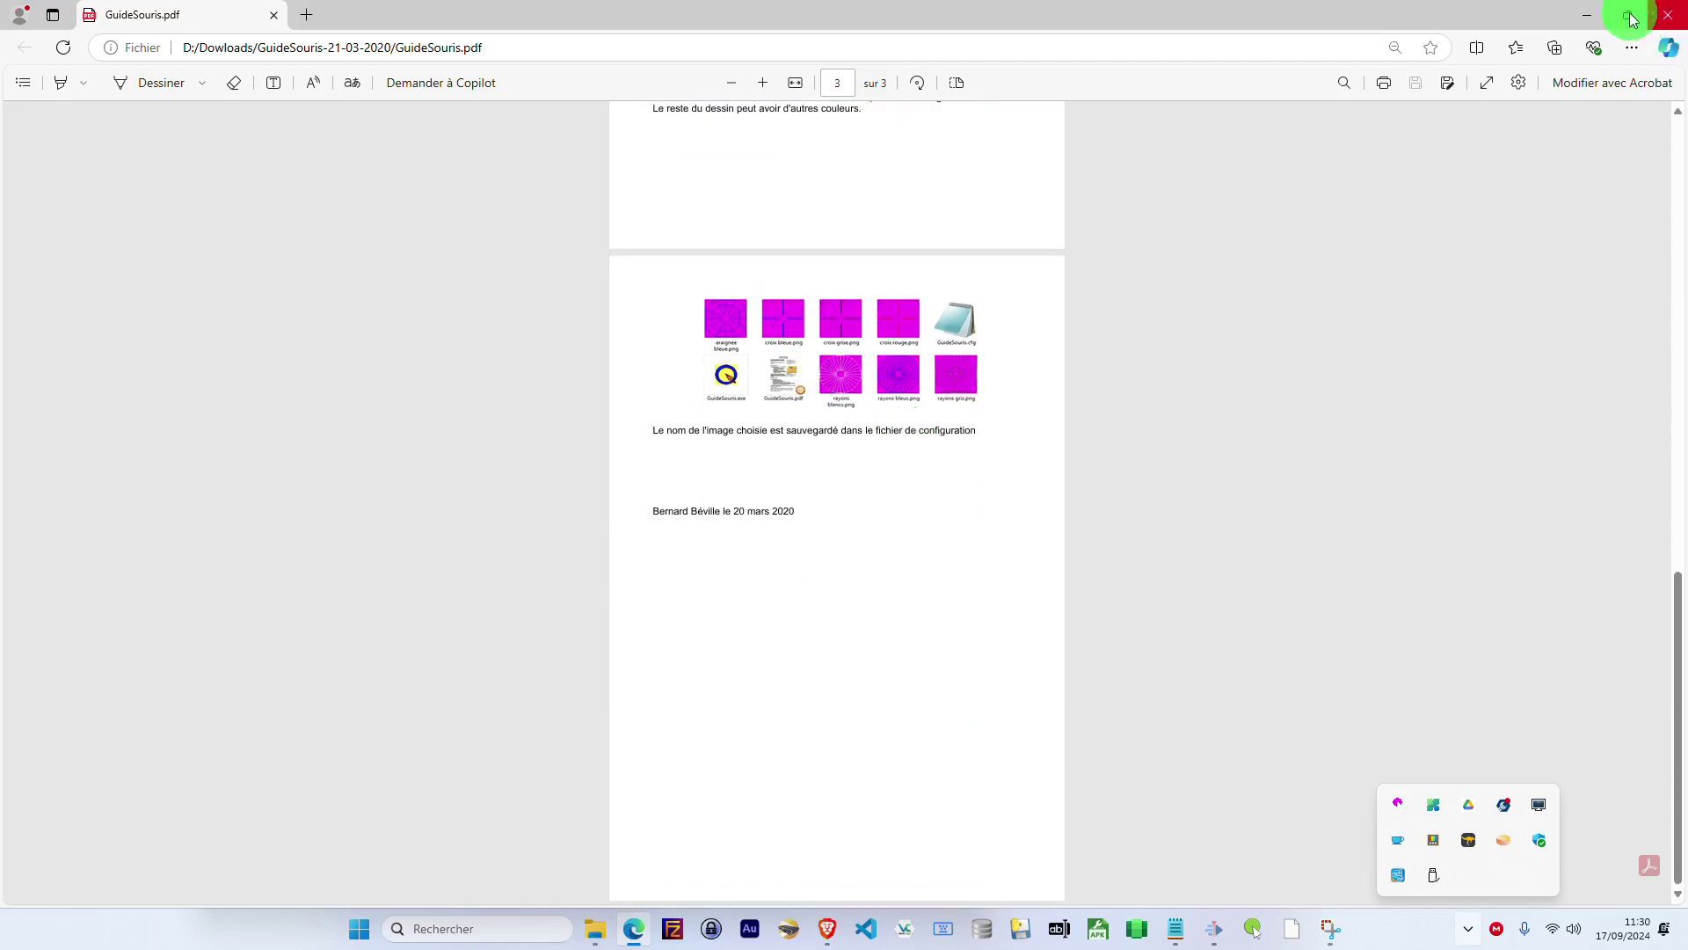
pyautogui.click(1590, 25)
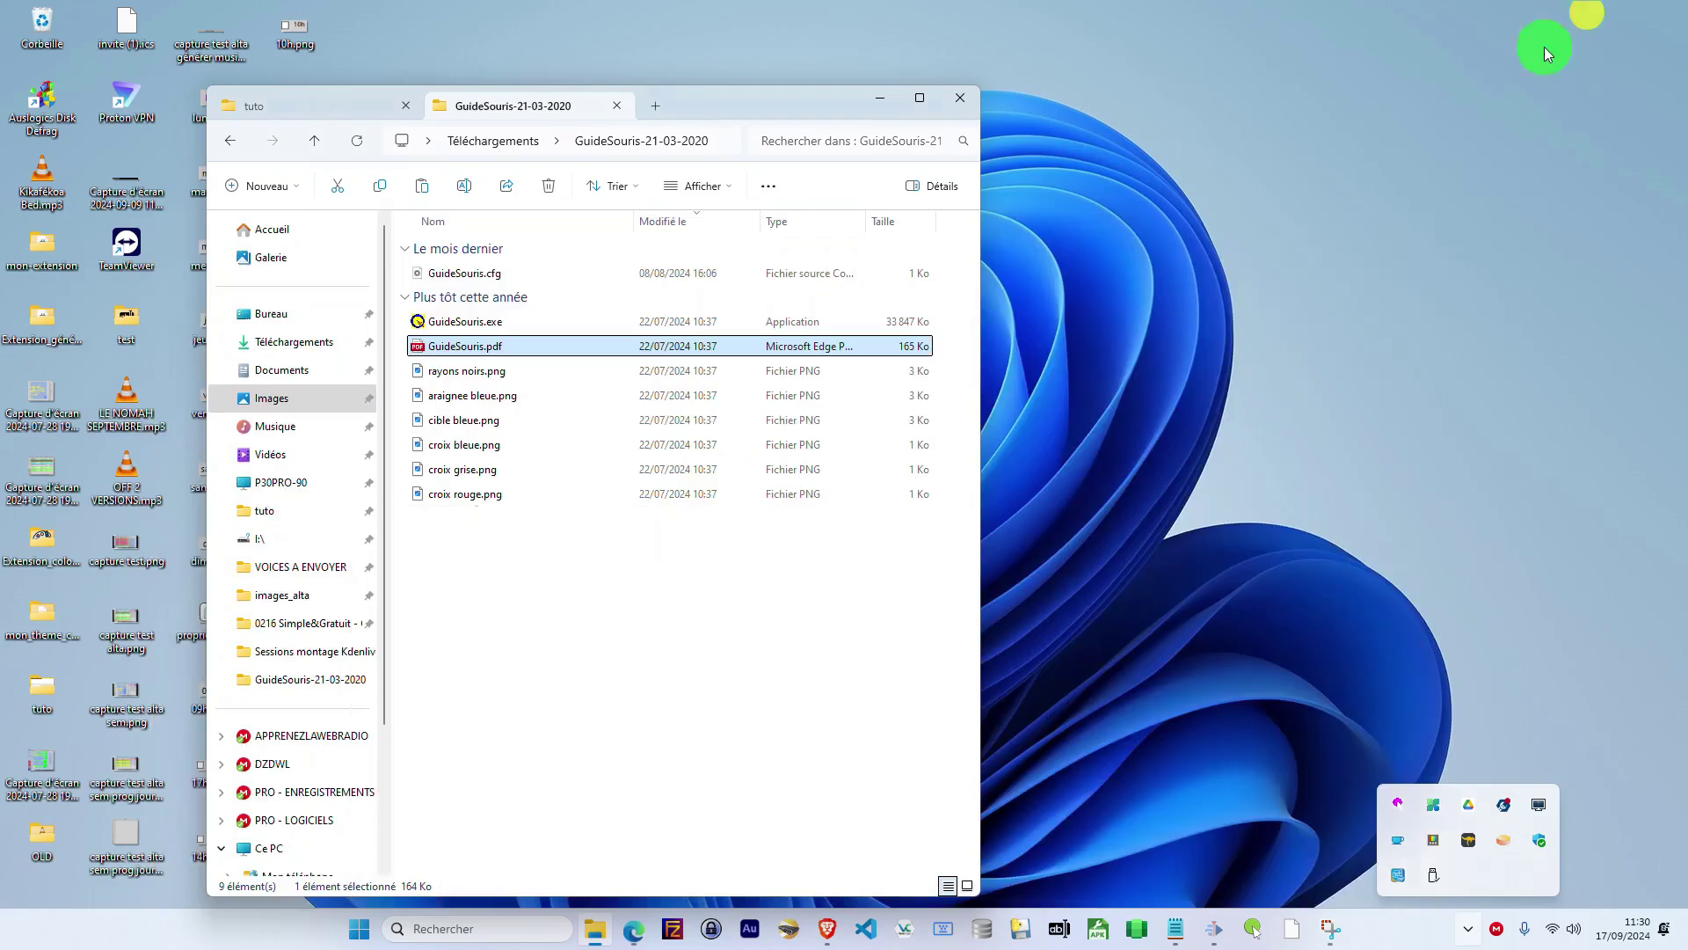
# Step: Launch GuideSouris.exe and view its configuration file GuideSouris.cfg in Bloc-notes, closing it without changes
pyautogui.doubleClick(450, 322)
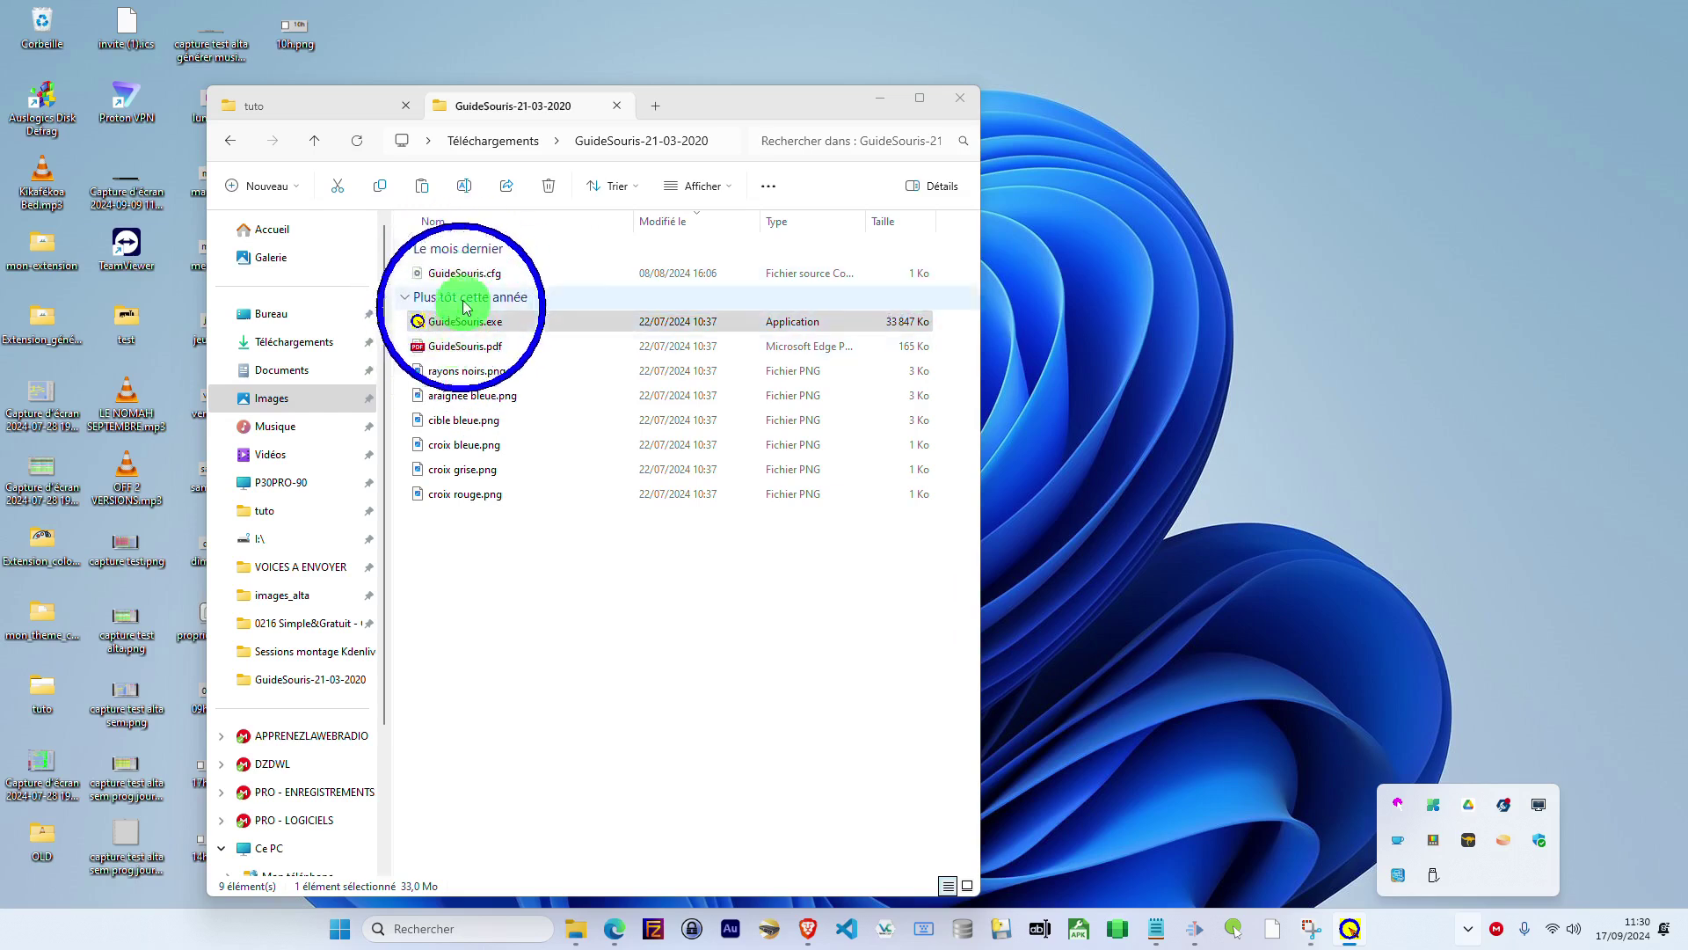
pyautogui.click(486, 278)
pyautogui.rightClick(486, 278)
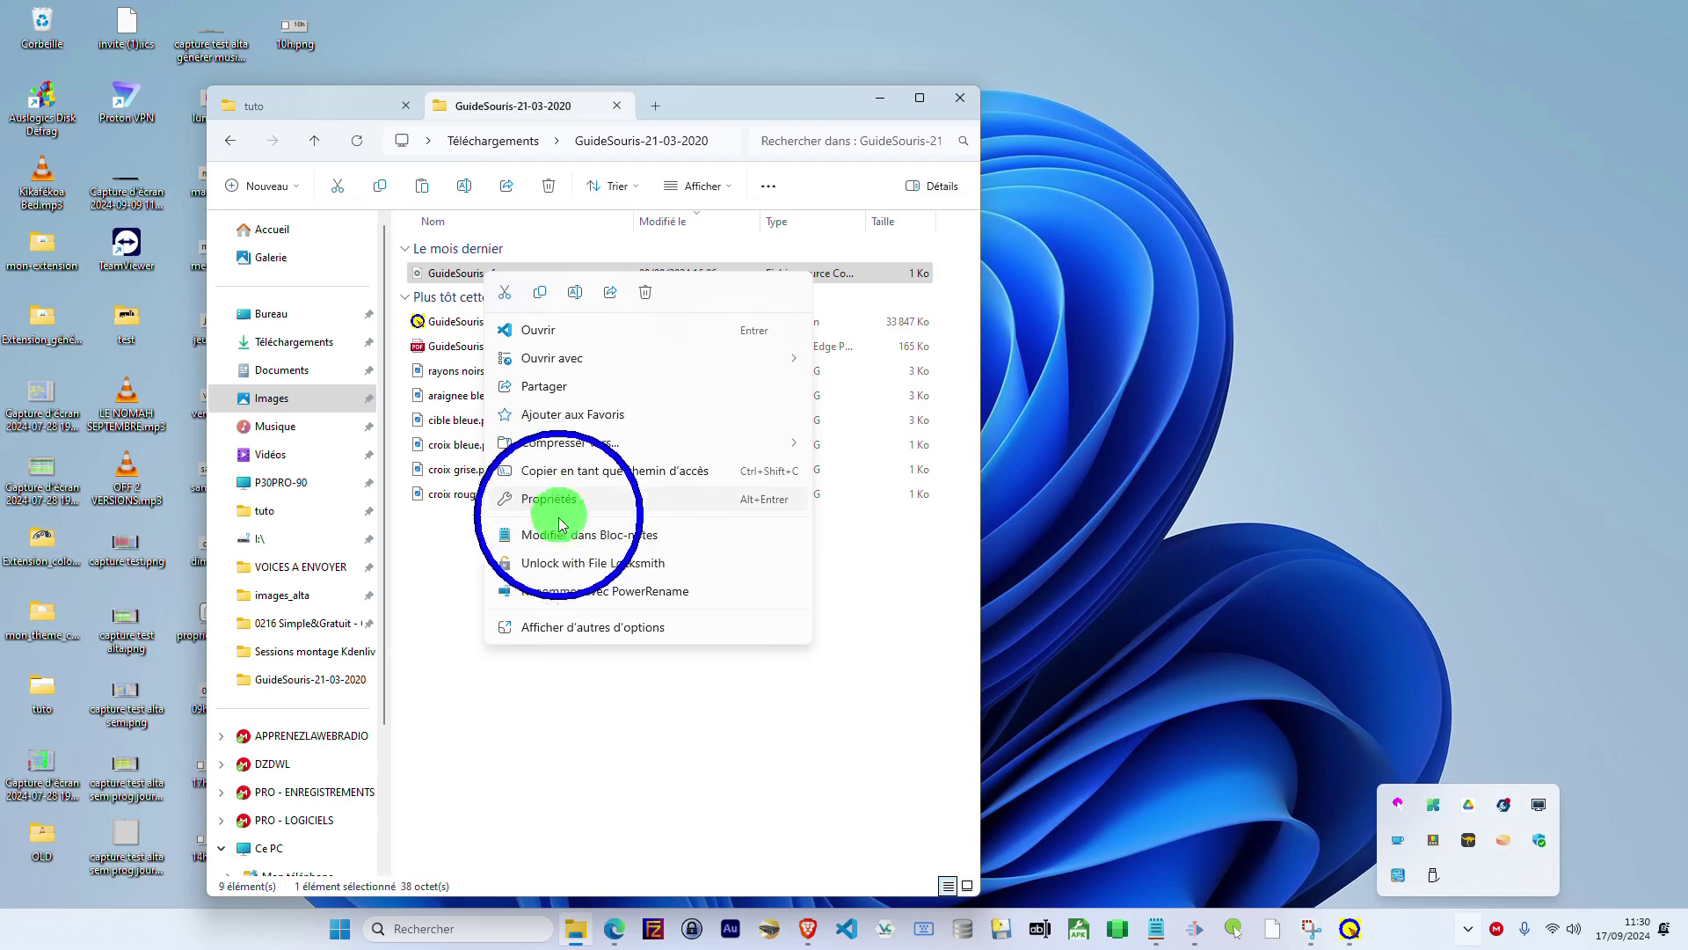
pyautogui.moveTo(615, 360)
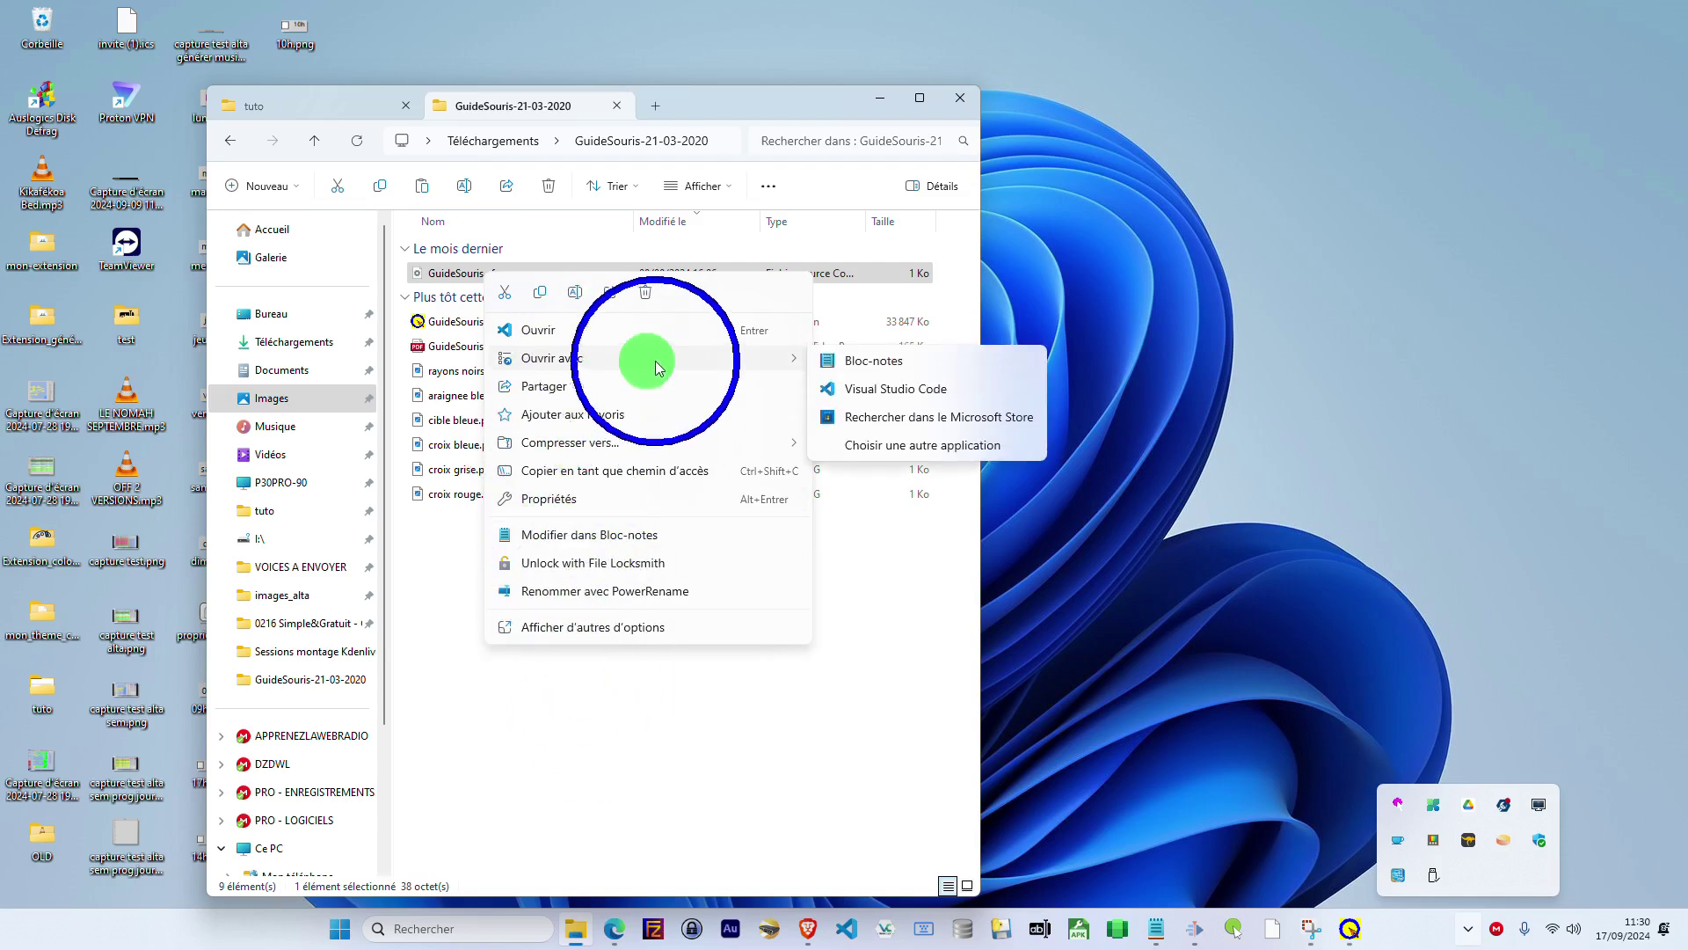
pyautogui.click(917, 358)
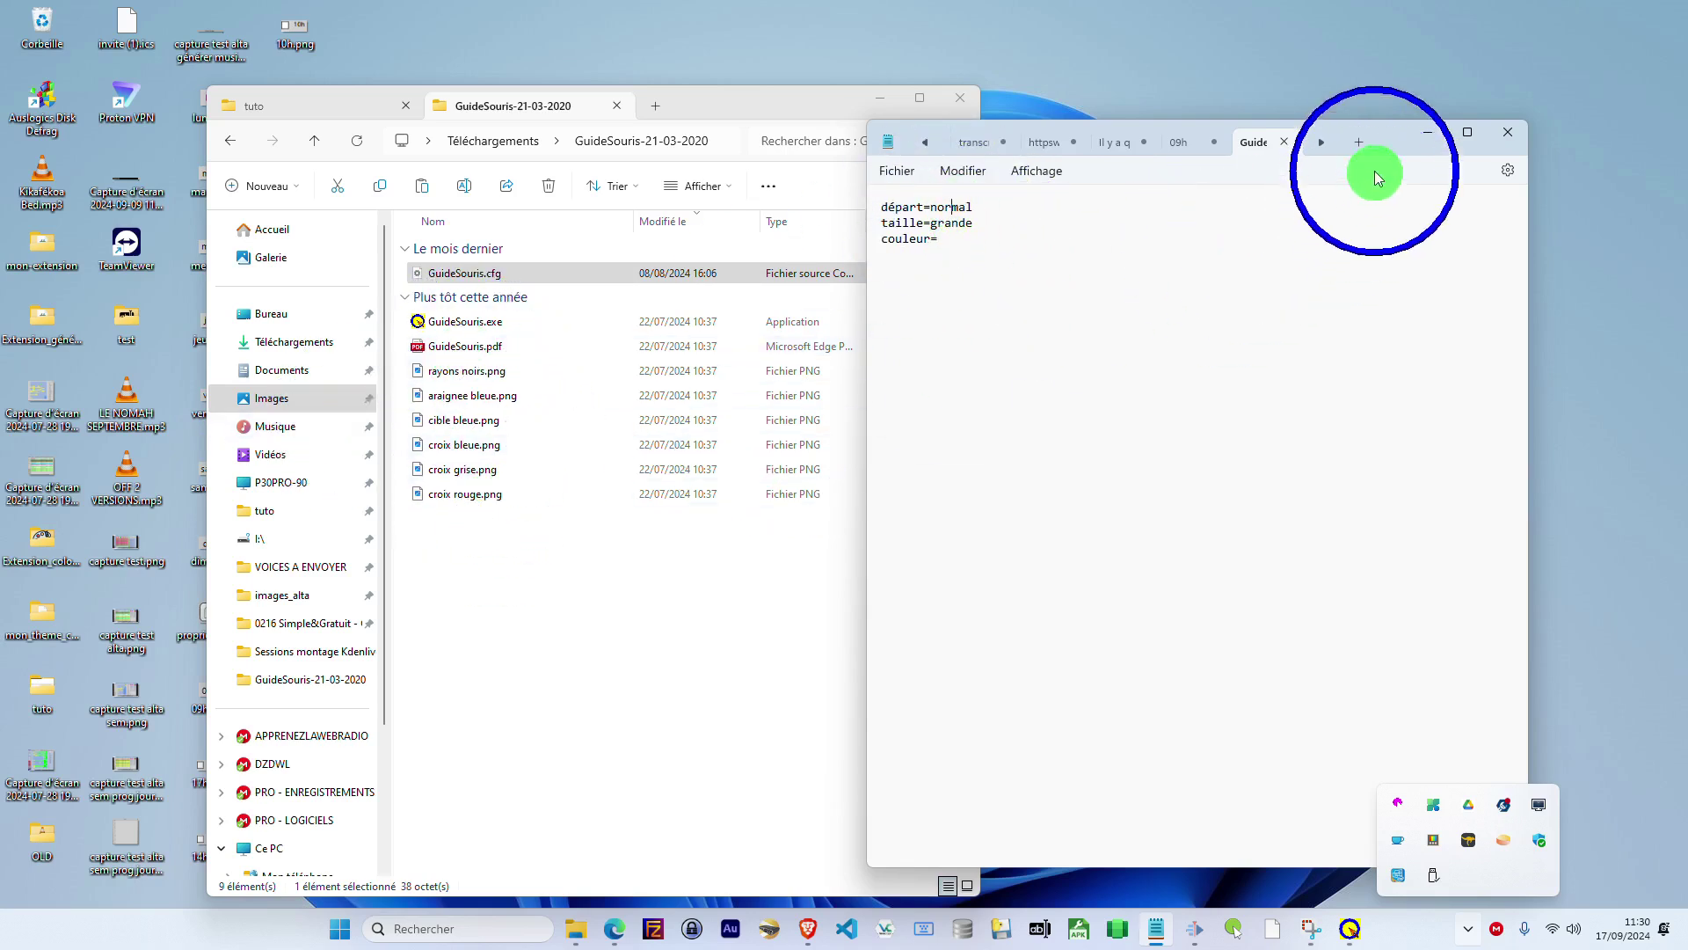
pyautogui.click(1283, 141)
pyautogui.click(1517, 130)
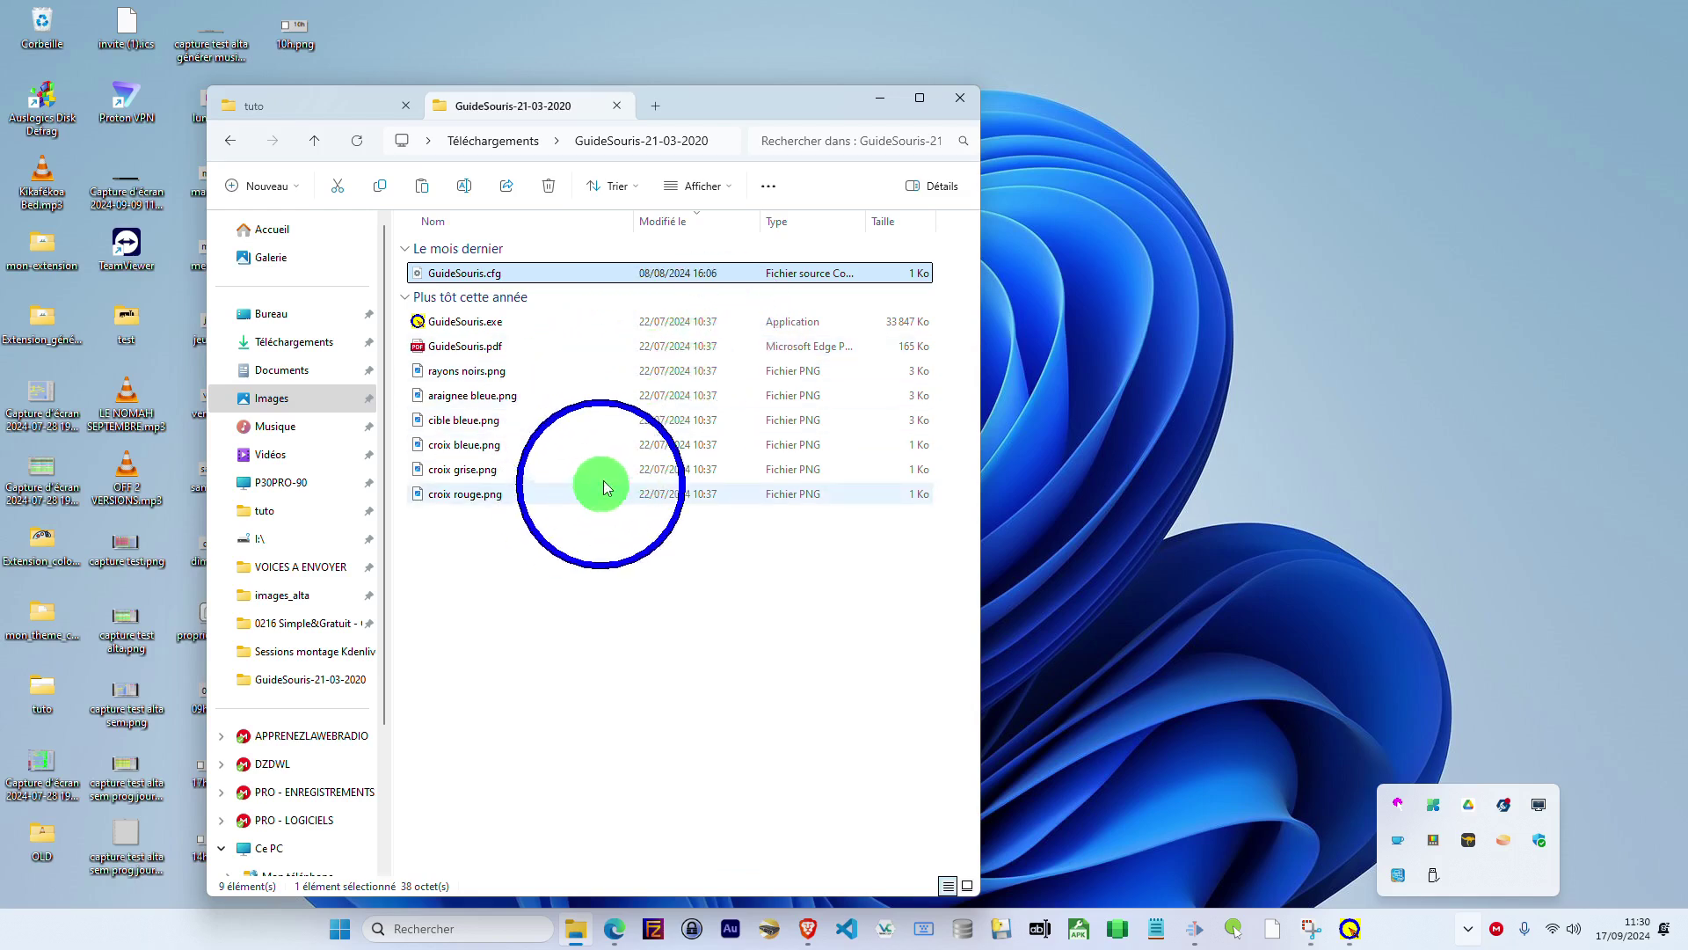
# Step: Exit the PenAttention highlighter running in the background, leaving Guide Souris running
pyautogui.rightClick(1398, 803)
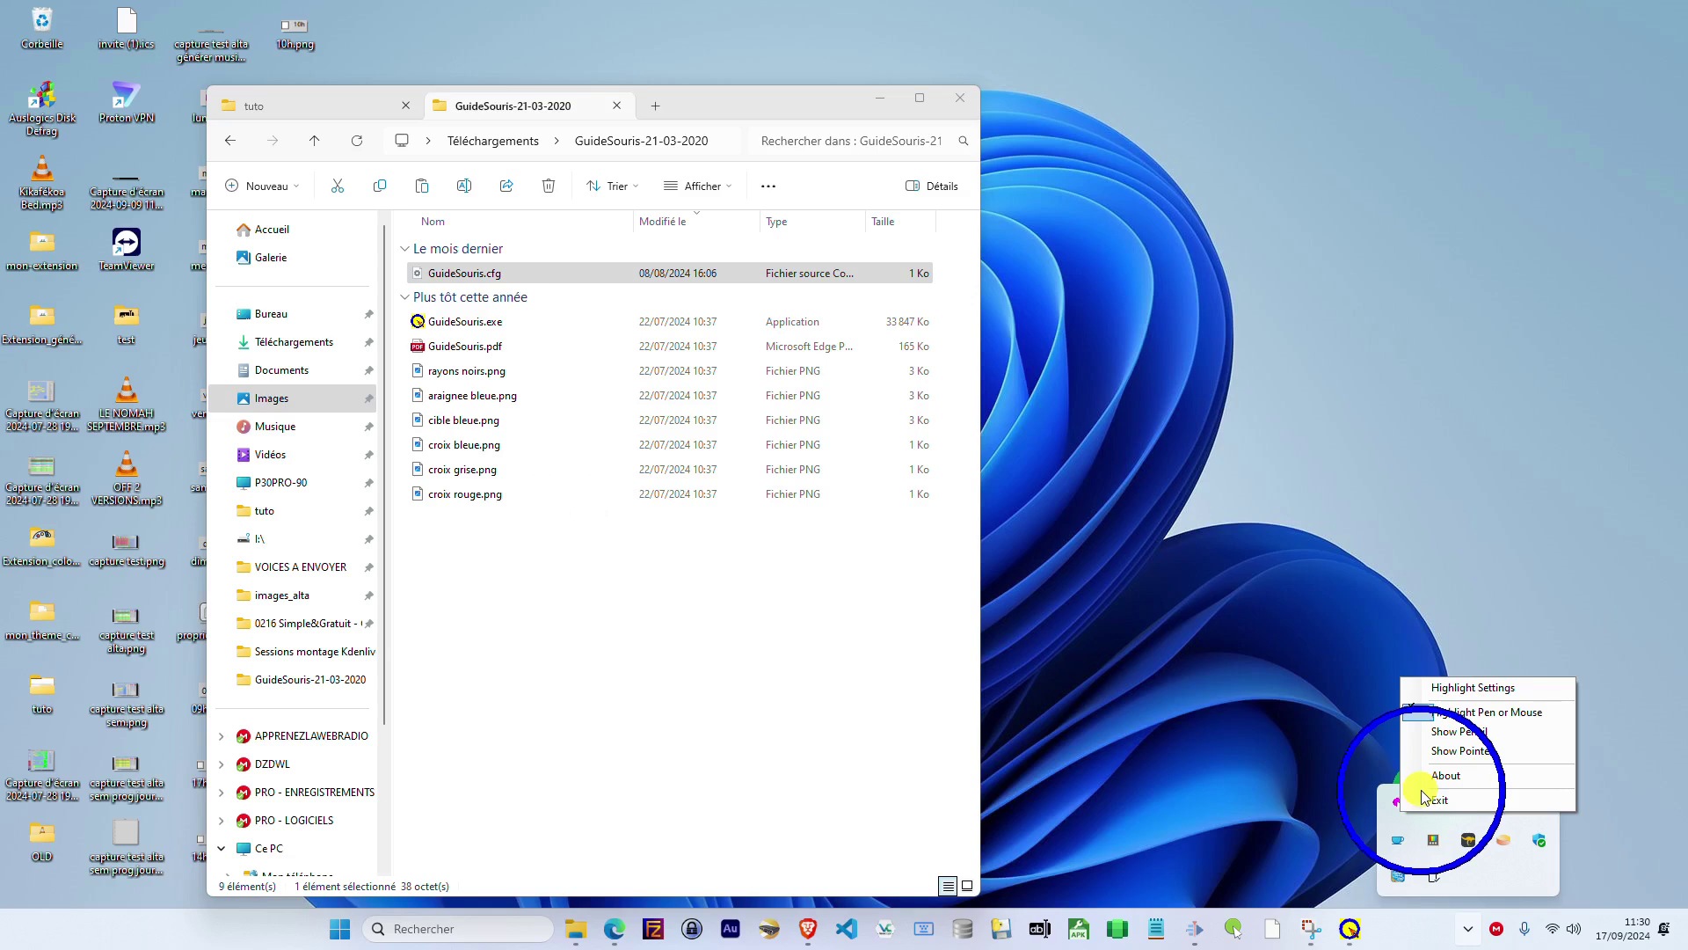
pyautogui.click(1403, 801)
pyautogui.rightClick(1401, 811)
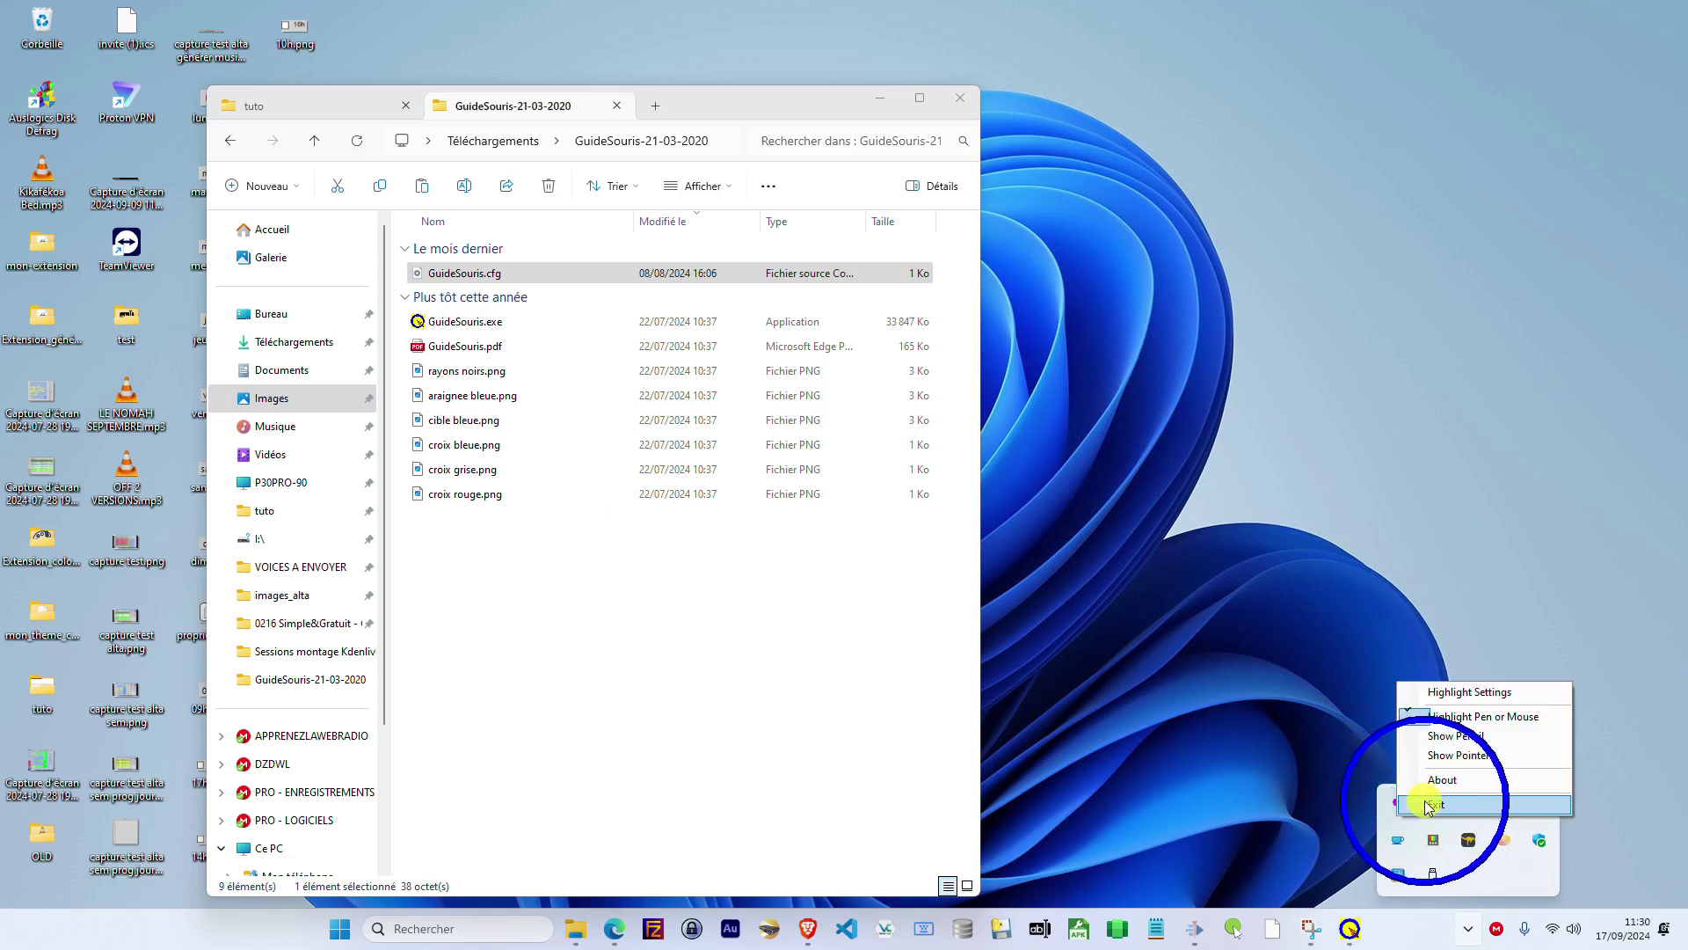
pyautogui.click(1417, 785)
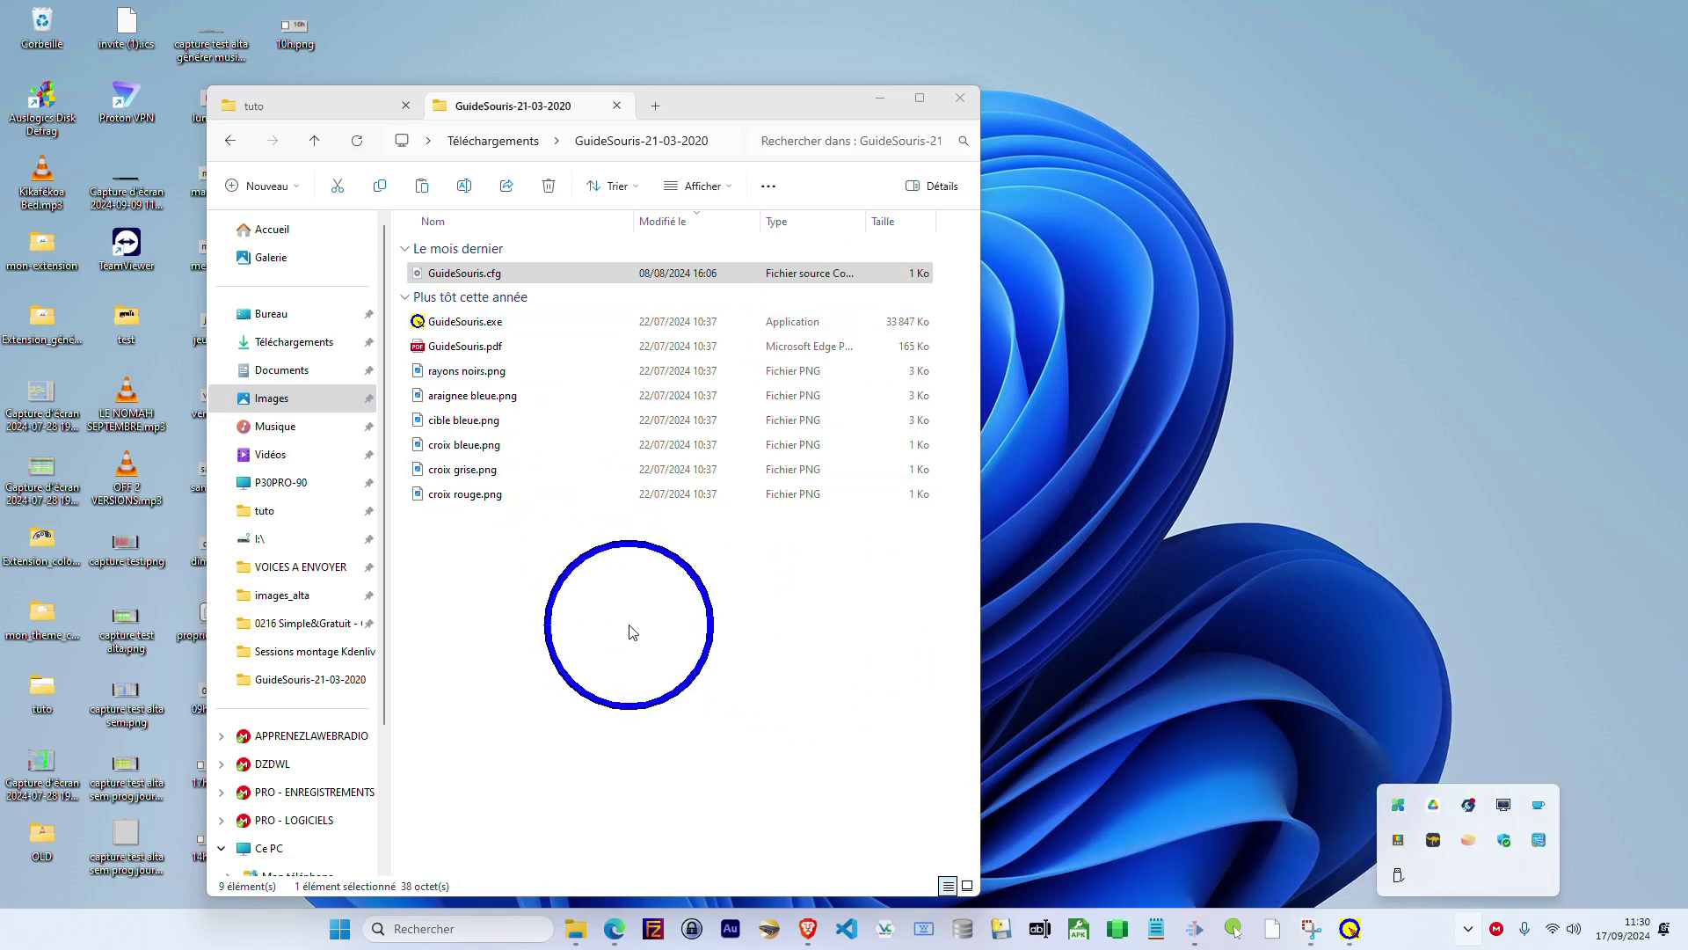